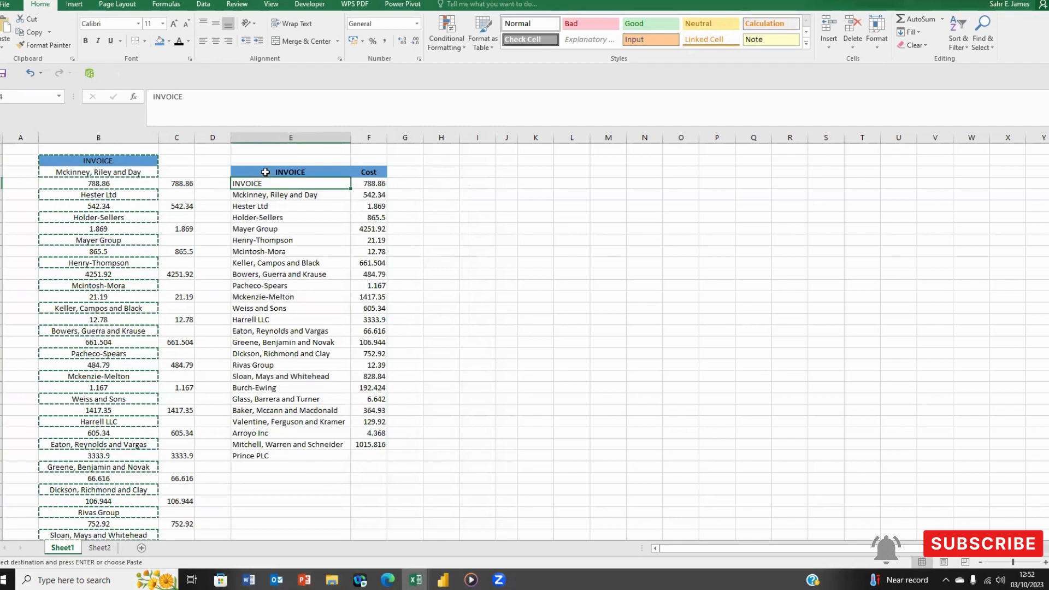
Compare the separated invoice names and costs with the original stacked column on Sheet1, and clear the pending copy selection
left_click(267, 216)
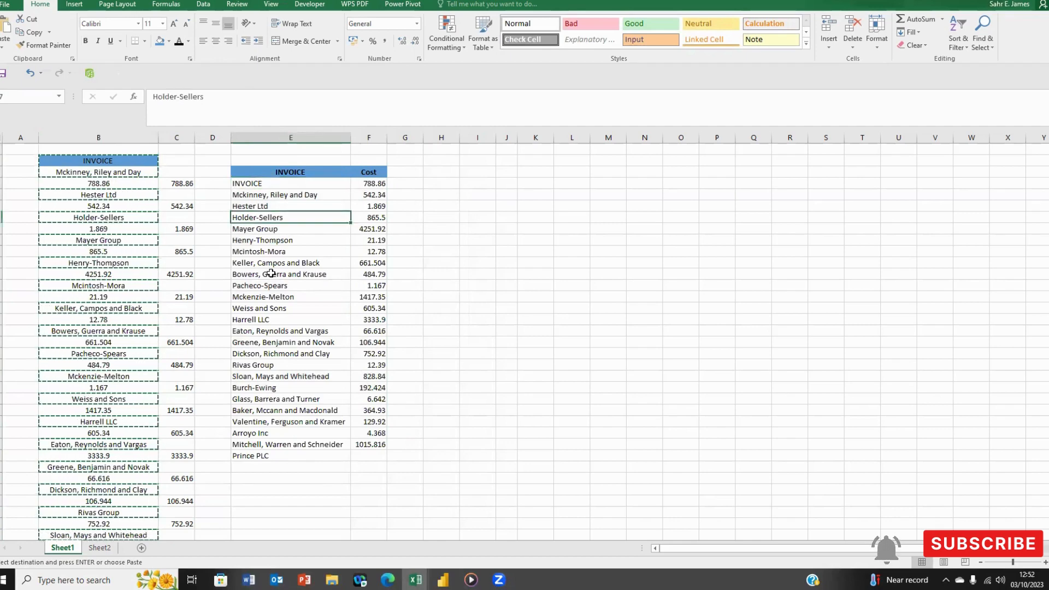
left_click(272, 272)
left_click(365, 298)
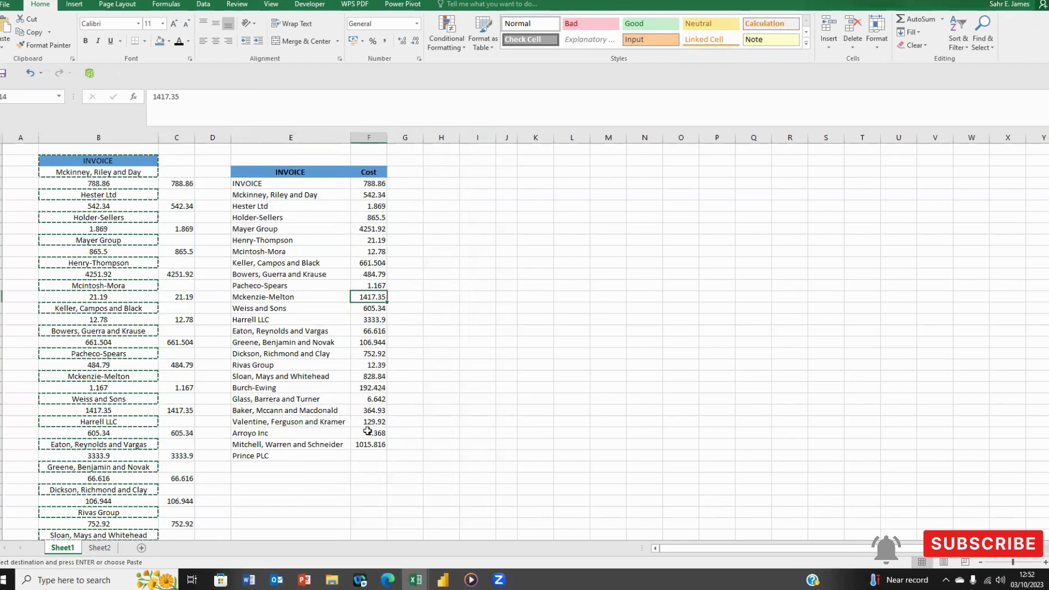
left_click(290, 377)
left_click(140, 407)
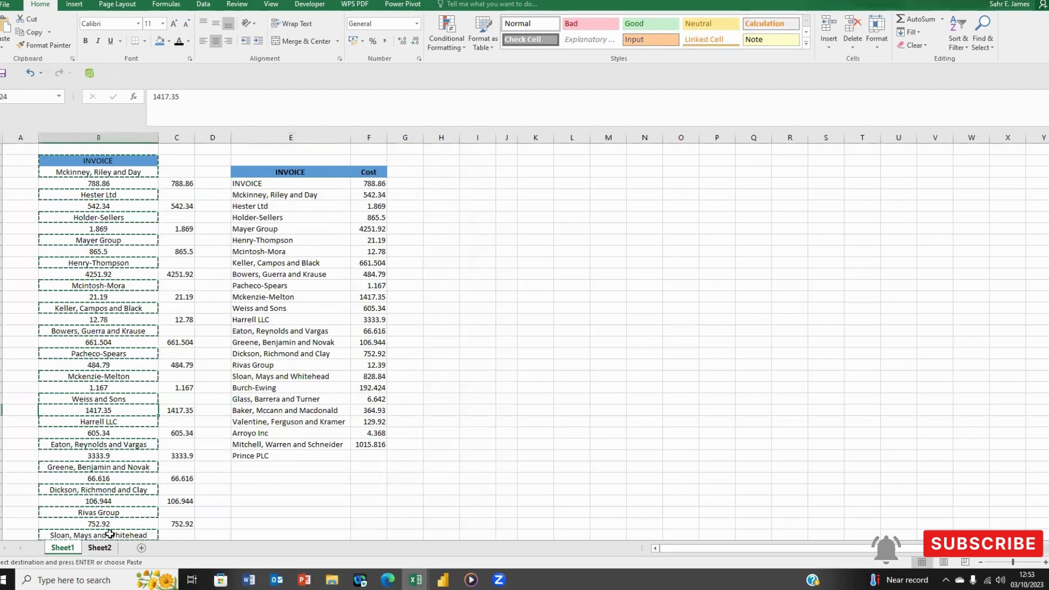
left_click(256, 332)
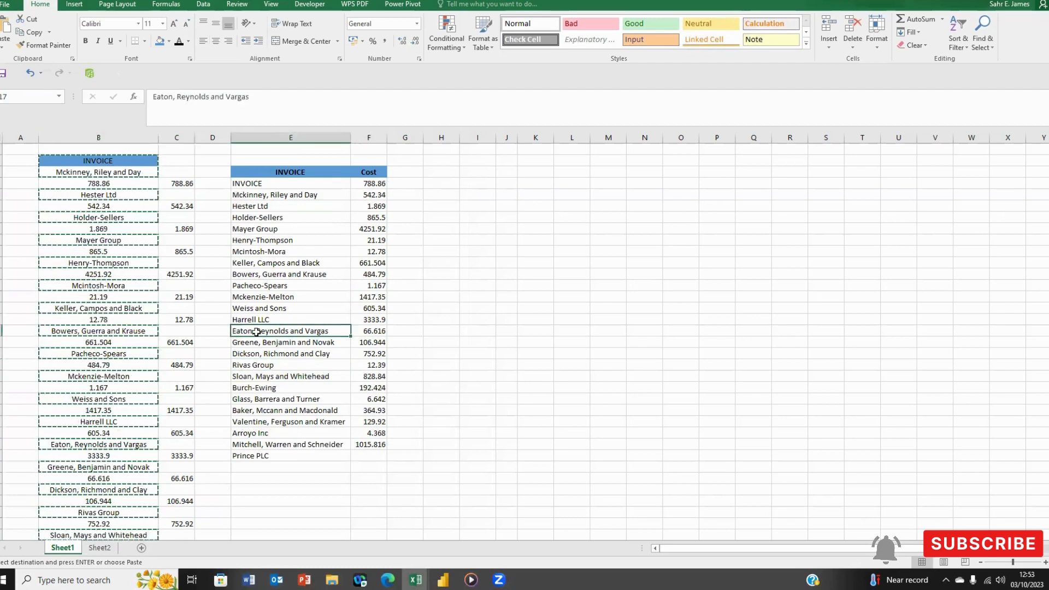
key("Escape")
left_click(141, 277)
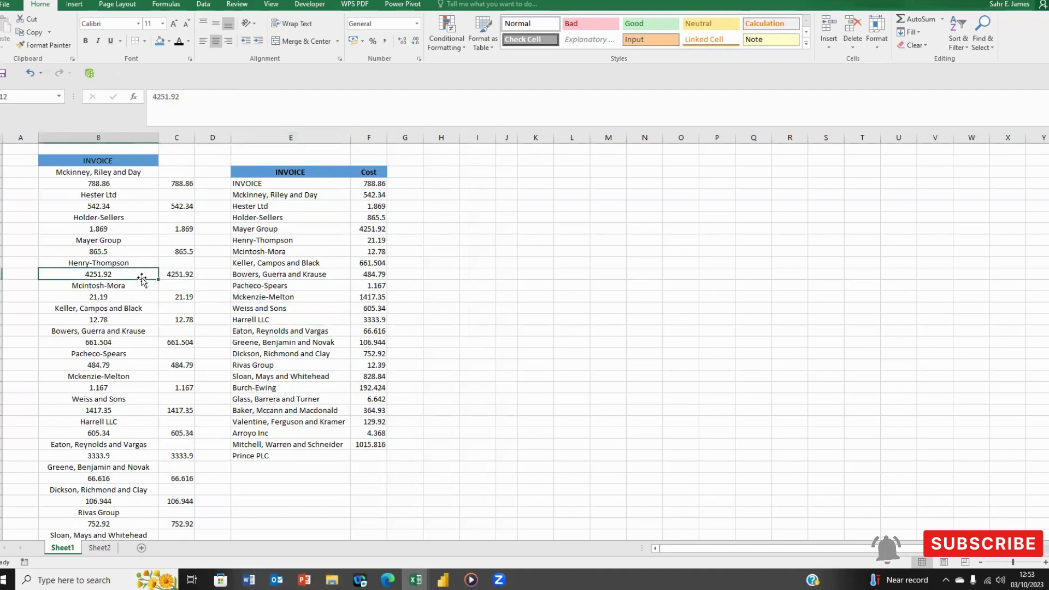
Open Sheet2 and examine how the Name, Age and ID records are stacked in columns A and B
left_click(100, 549)
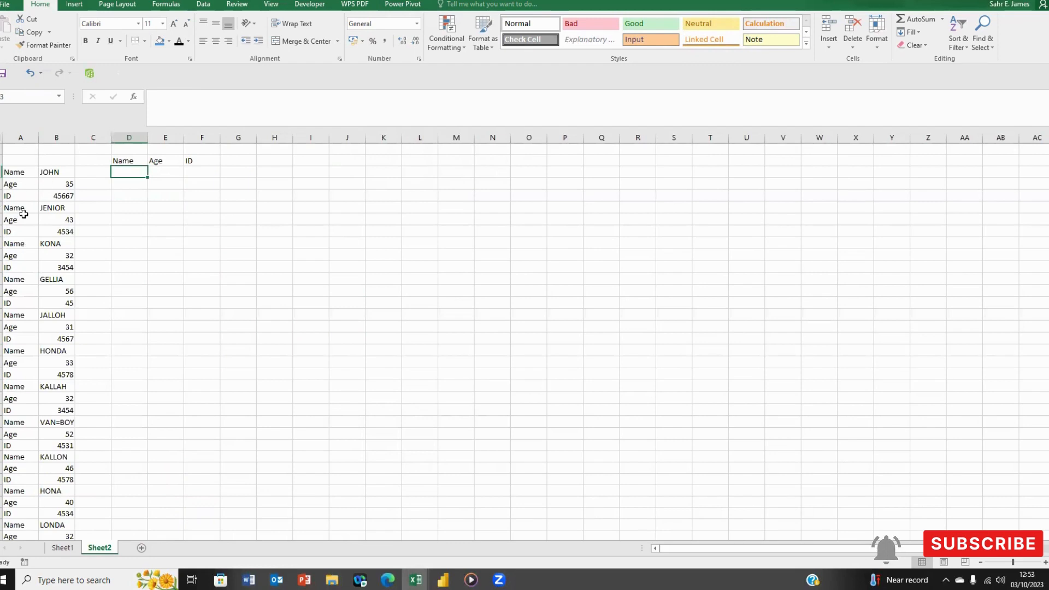
left_click(24, 182)
left_click(20, 172)
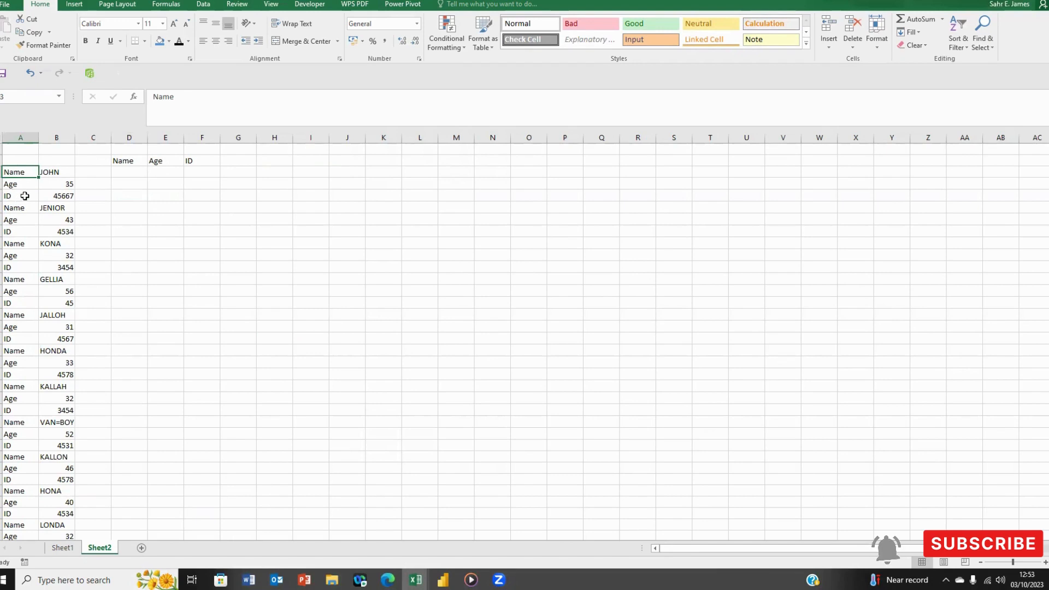
left_click(61, 220)
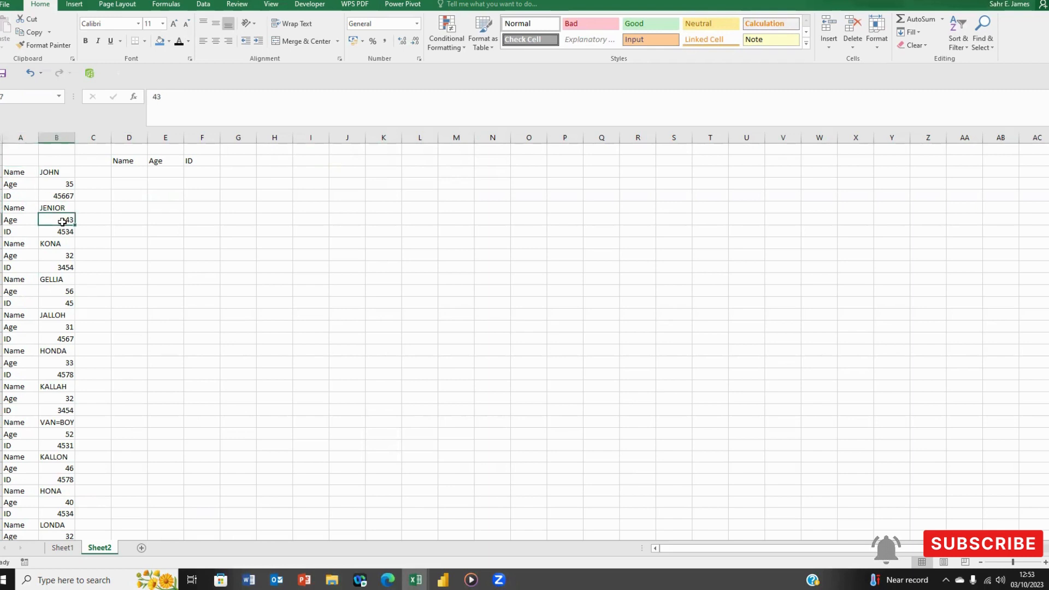
left_click(62, 232)
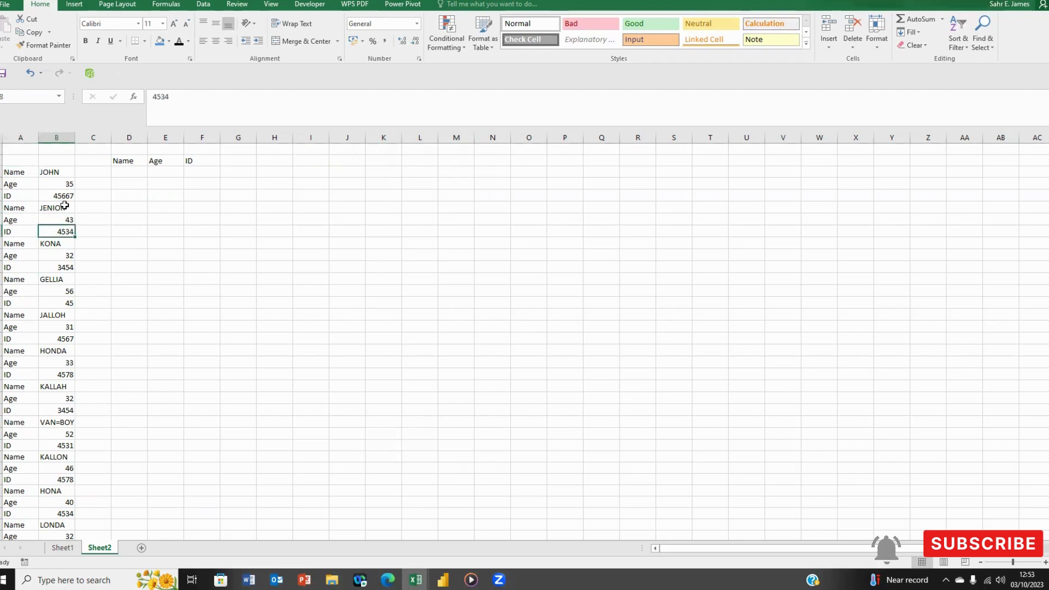
Try isolating the numbers in column B with Go To Special, selecting constants with only the Numbers type included
left_click(63, 138)
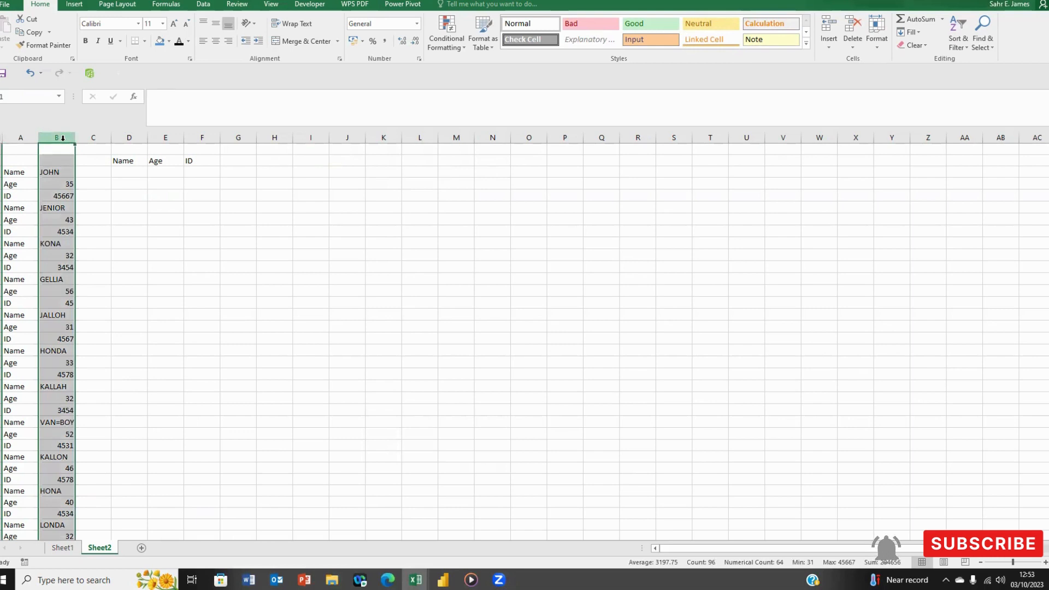
key("ctrl+g")
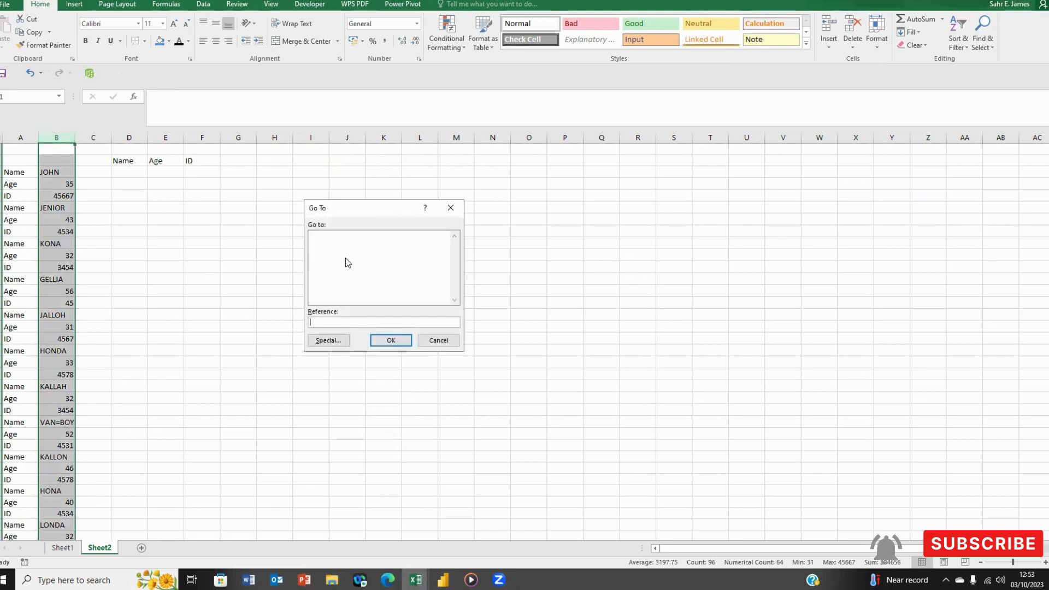
left_click(324, 341)
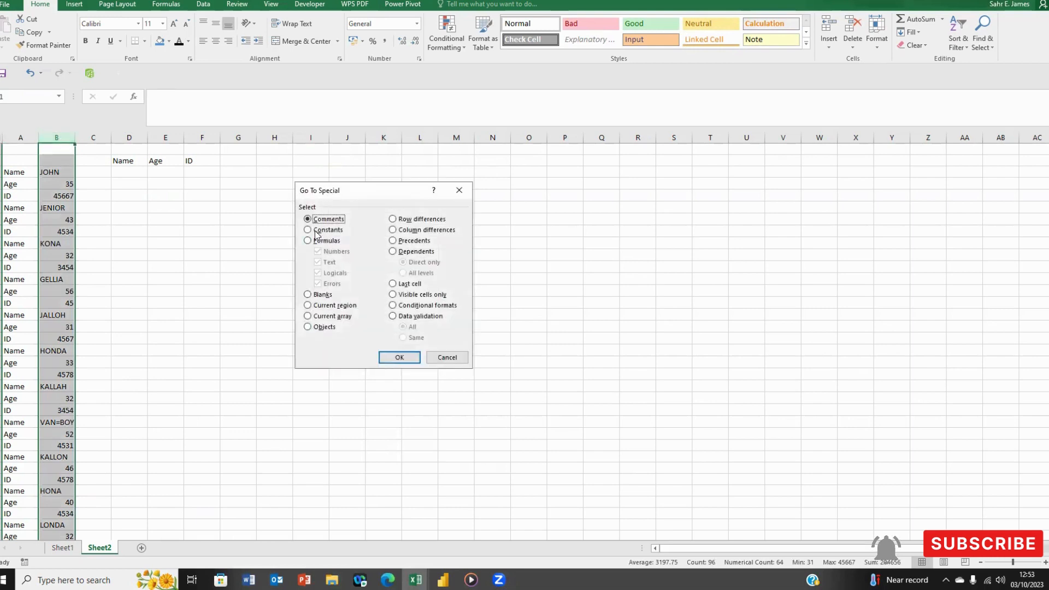
left_click(317, 231)
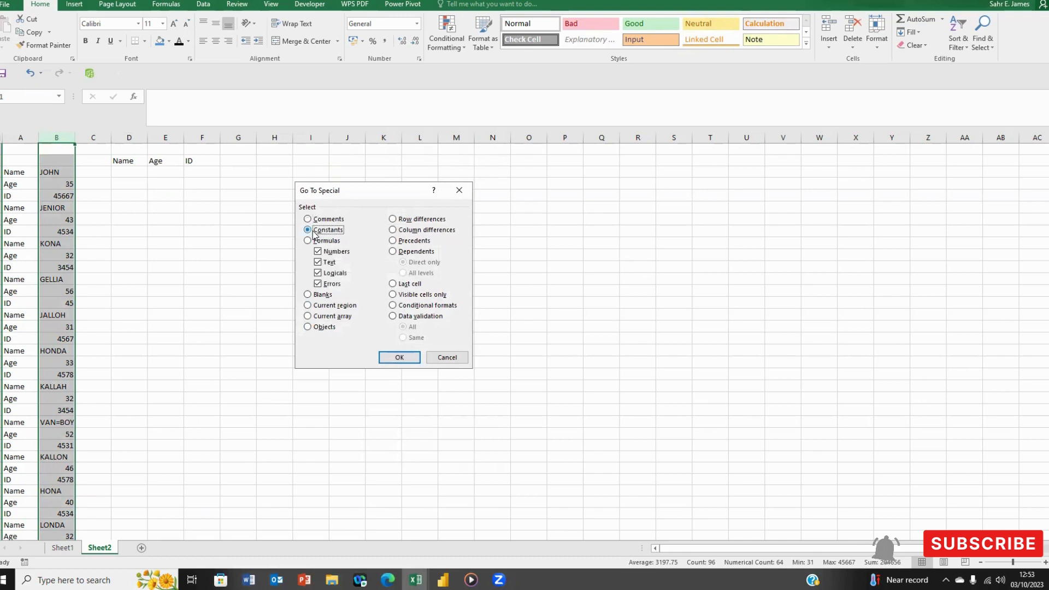
left_click(318, 262)
left_click(318, 273)
left_click(318, 283)
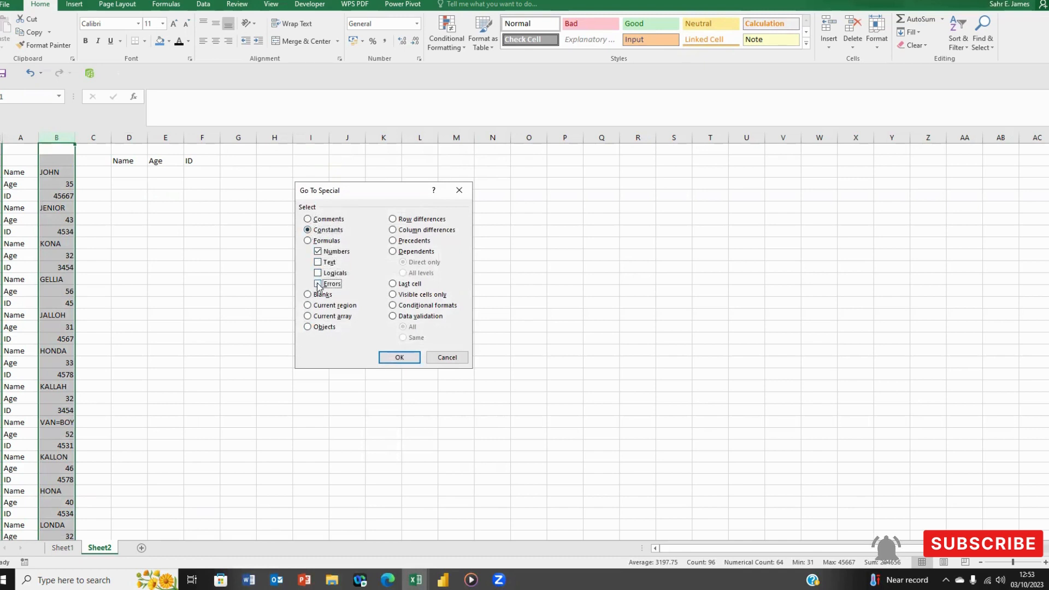
left_click(399, 358)
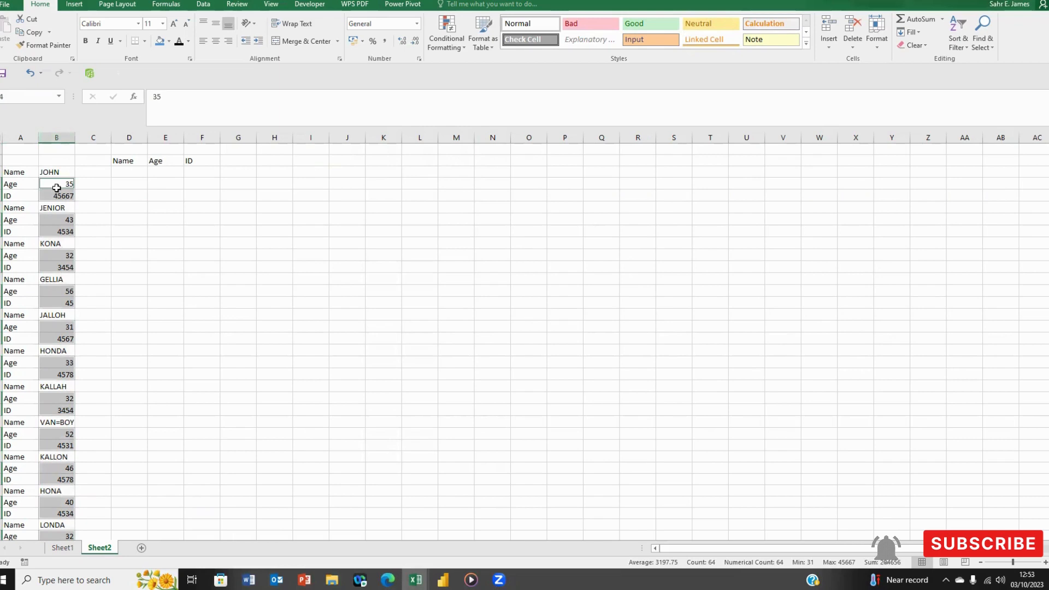
left_click(49, 243)
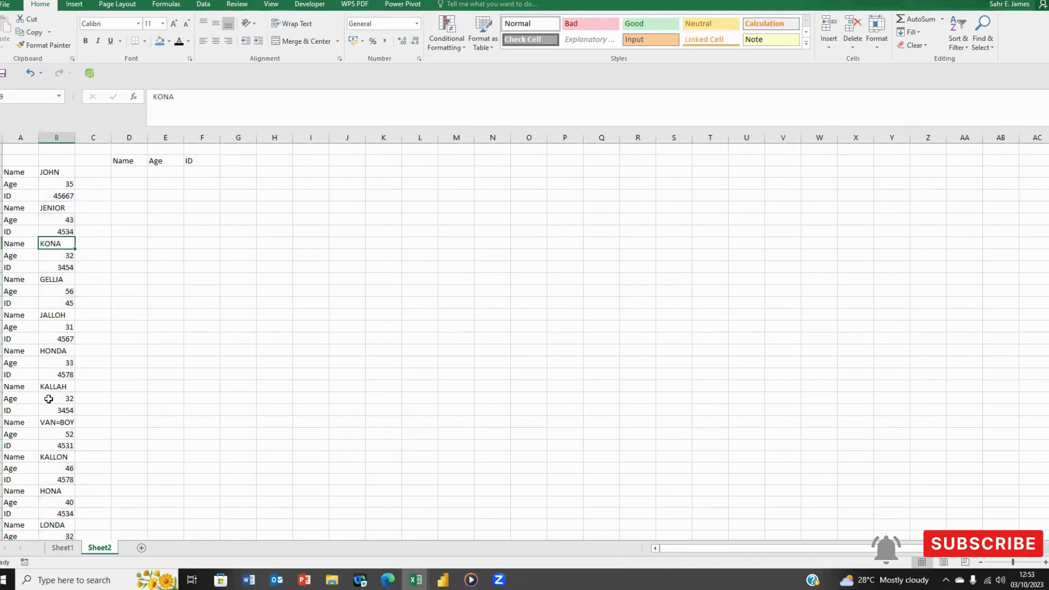
Remove the stray equals sign from the name in cell B24
left_click(58, 426)
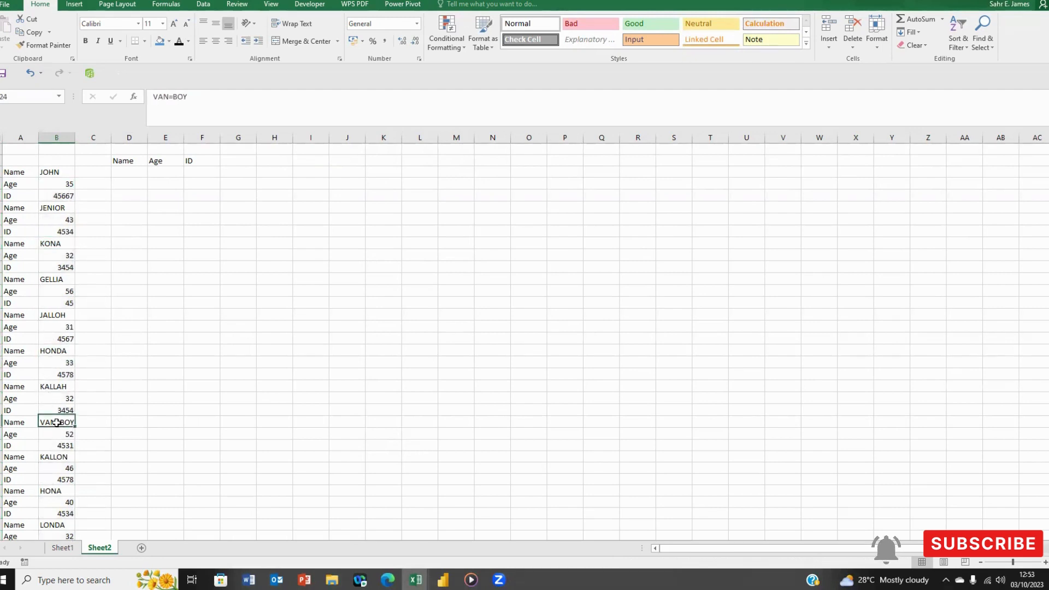
left_click(172, 98)
key("BackSpace")
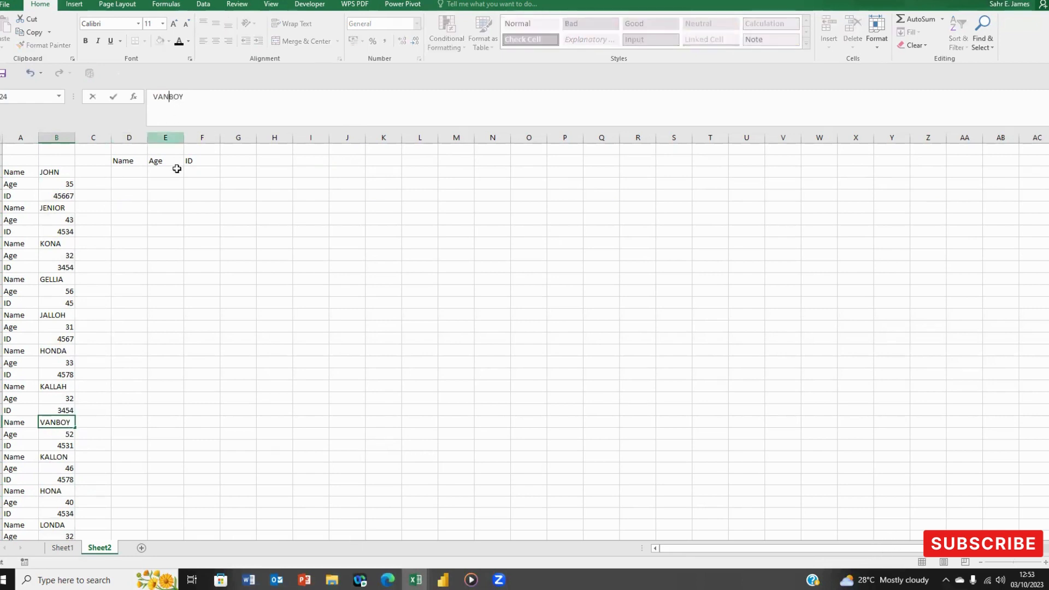
left_click(134, 242)
Apply the blue fill colour to the Name, Age and ID headers in D2:F2
left_click(57, 196)
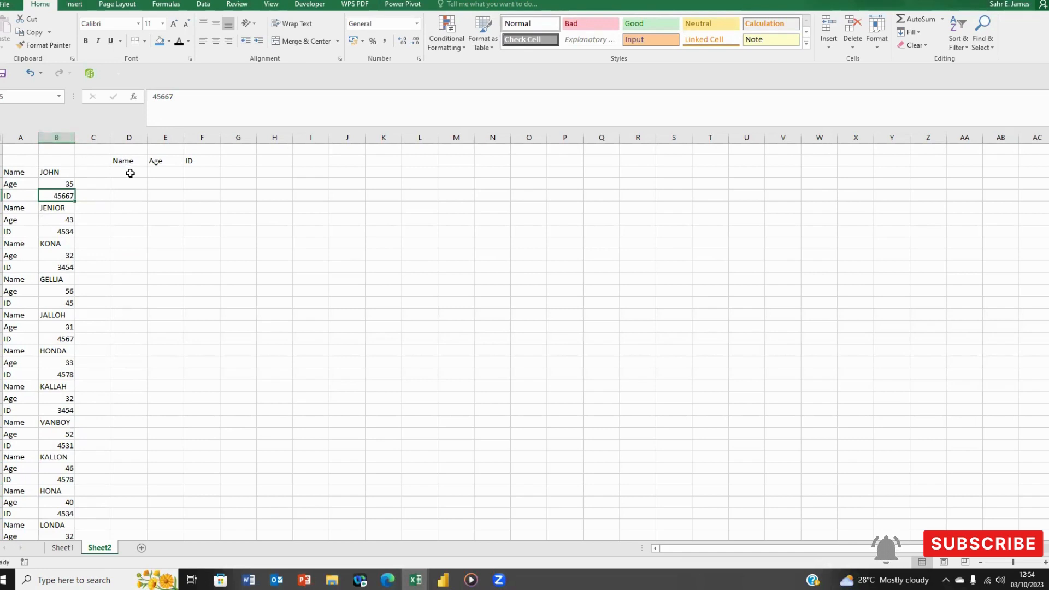
left_click_drag(123, 160, 202, 160)
left_click(160, 42)
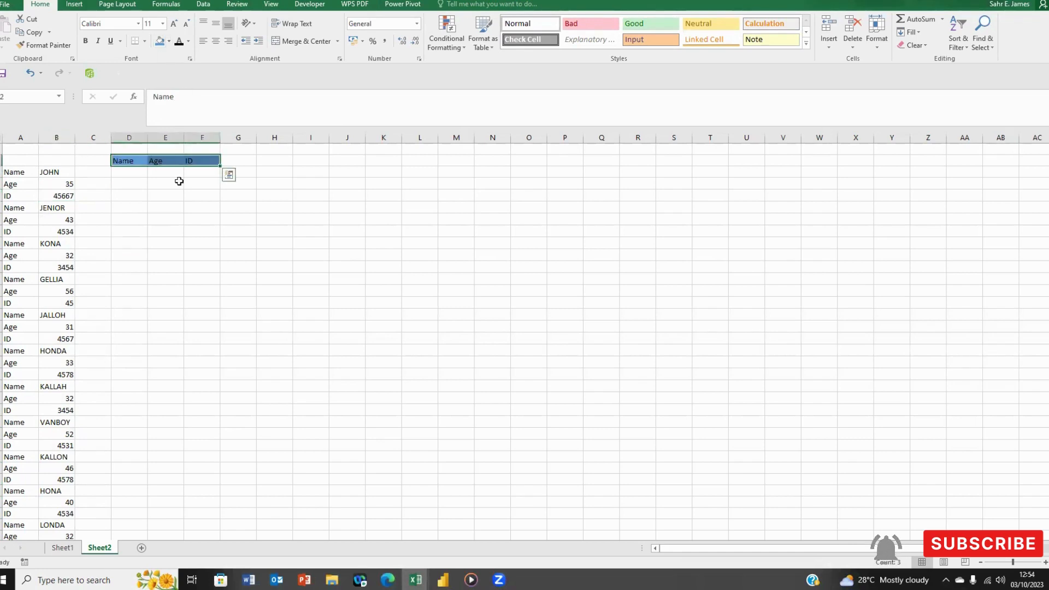
Enter the first record's cell references as plain text under the headers: B3 for Name, B4 for Age and B5 for ID
left_click(130, 171)
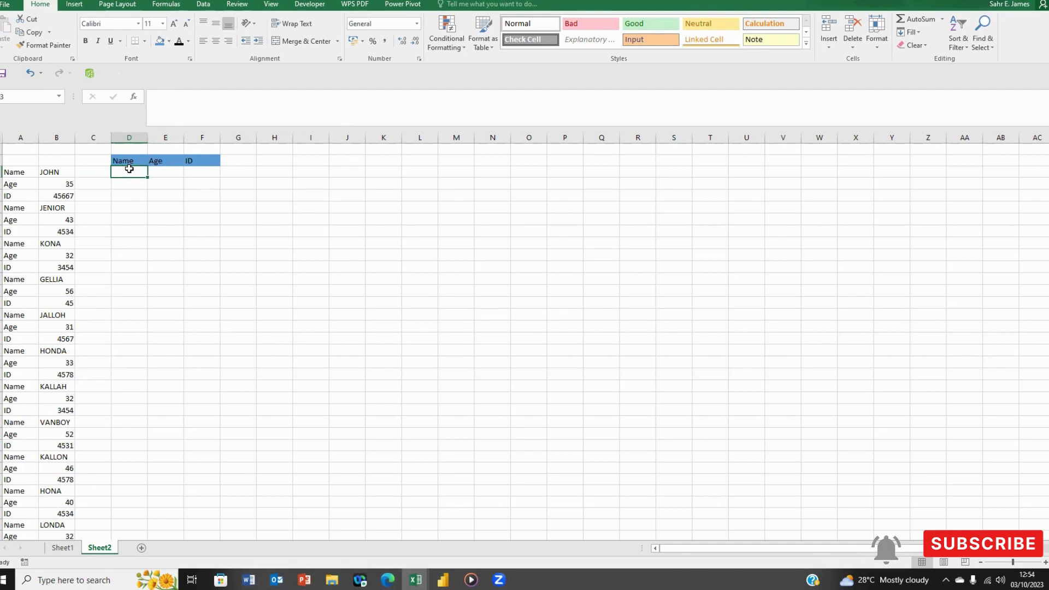
left_click(54, 172)
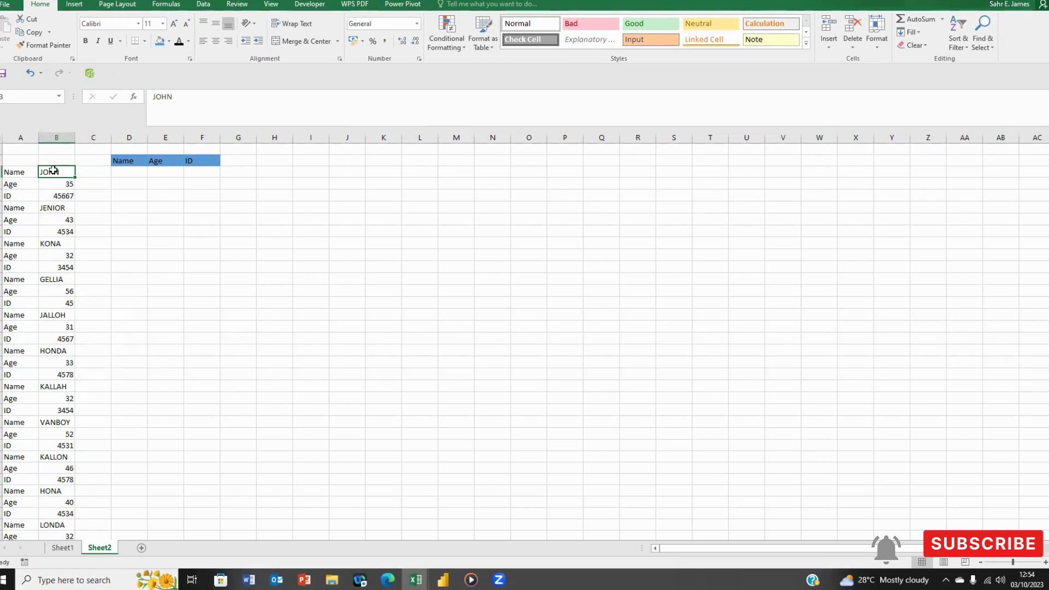
left_click(114, 171)
type("B3")
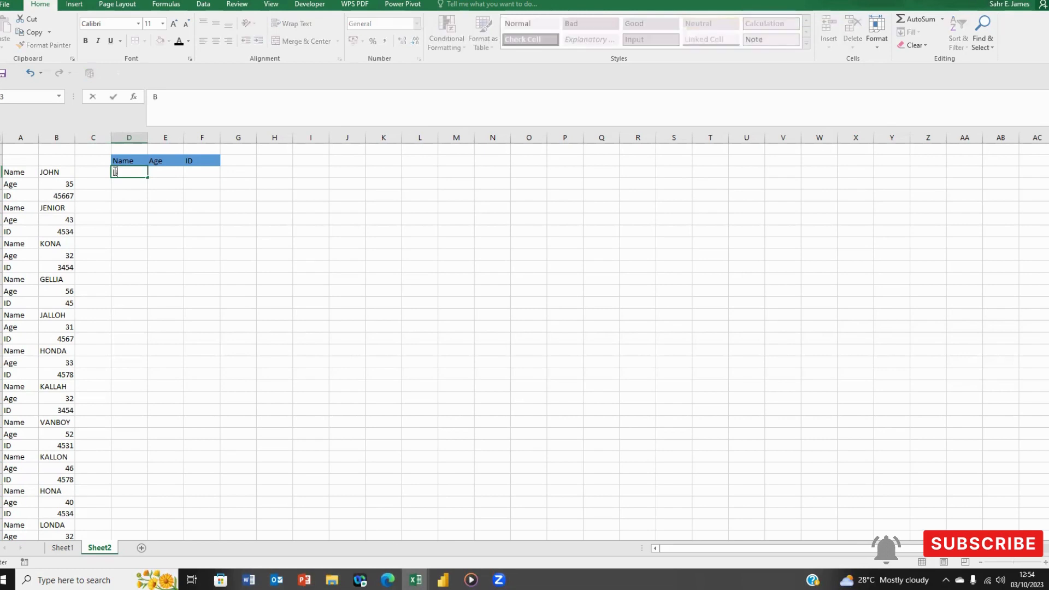
left_click(57, 185)
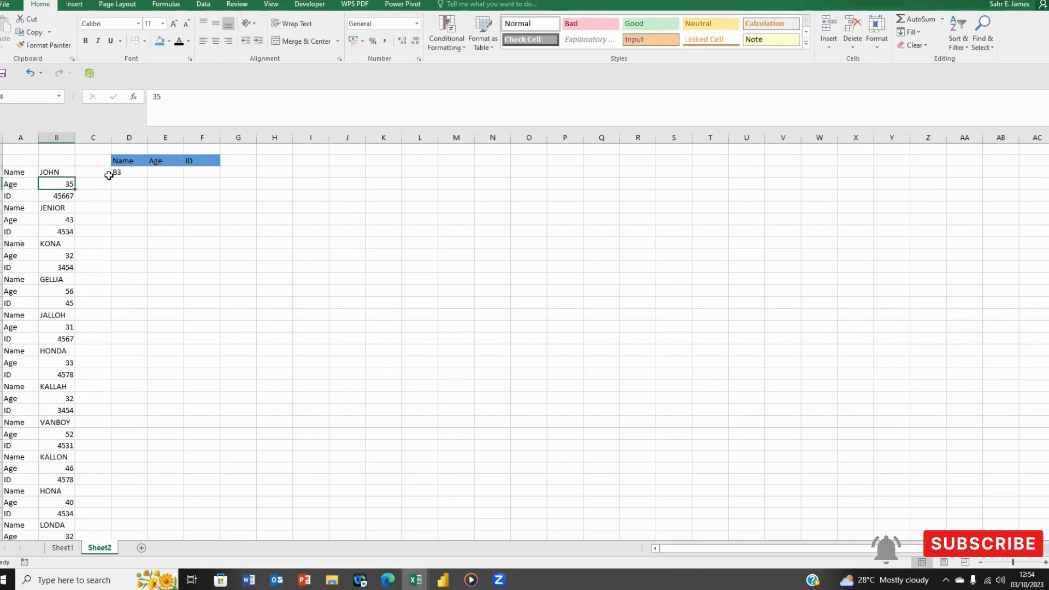
left_click(157, 174)
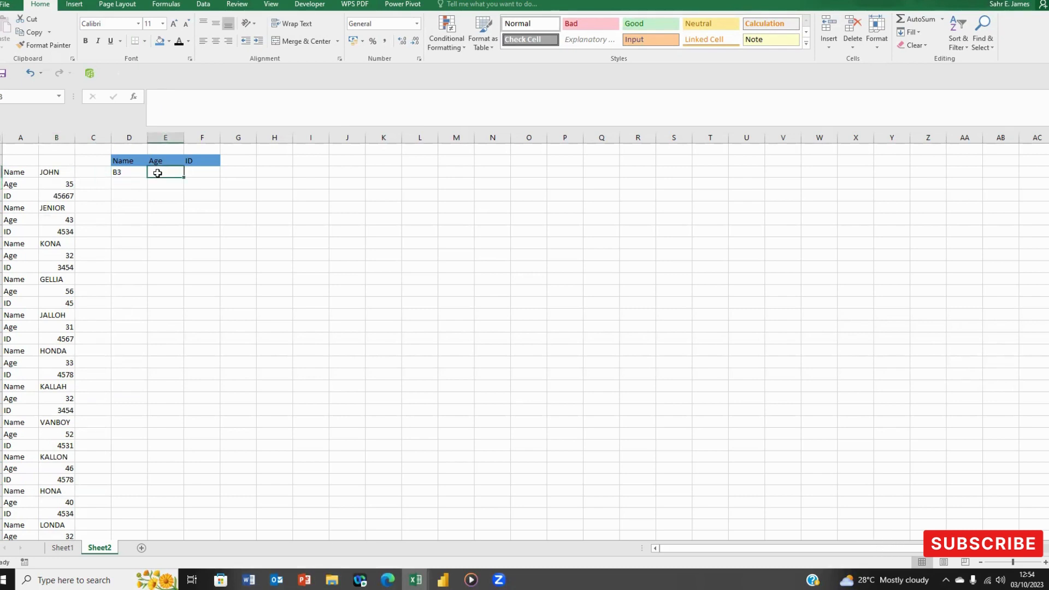
type("B4")
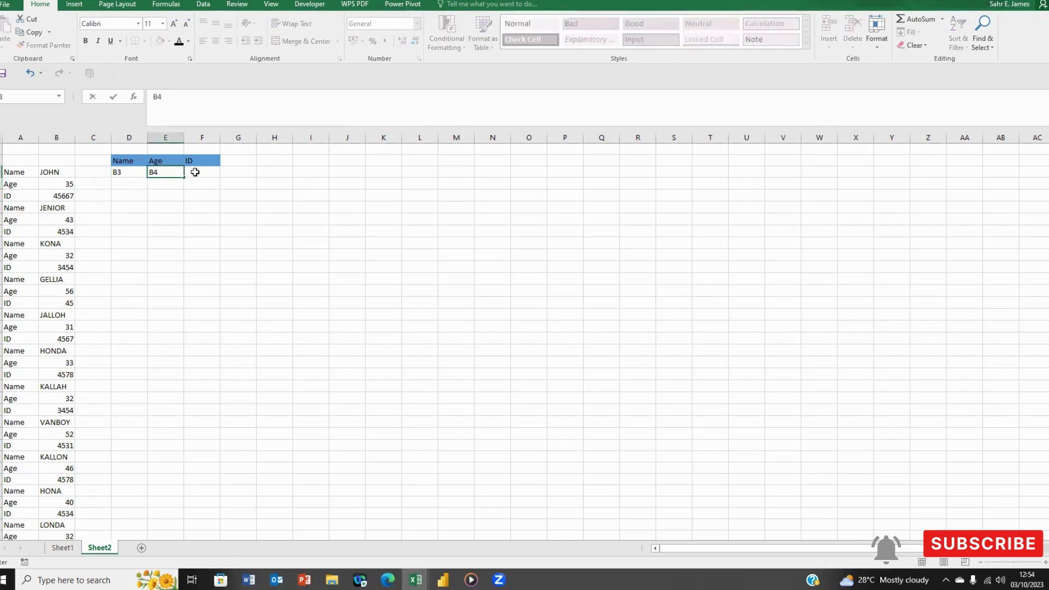
left_click(195, 172)
type("B")
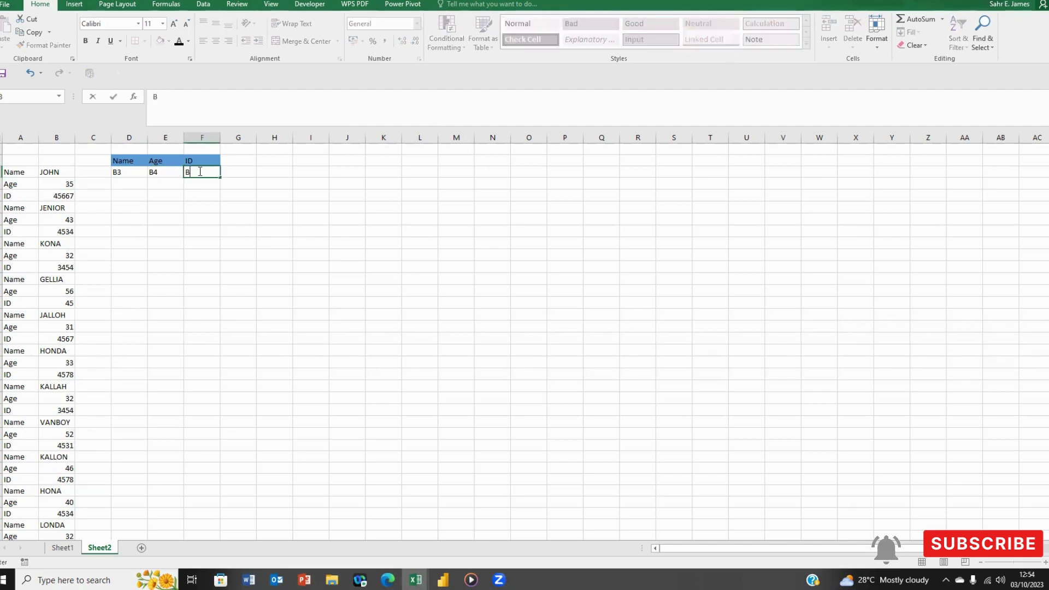
type("5")
left_click(66, 195)
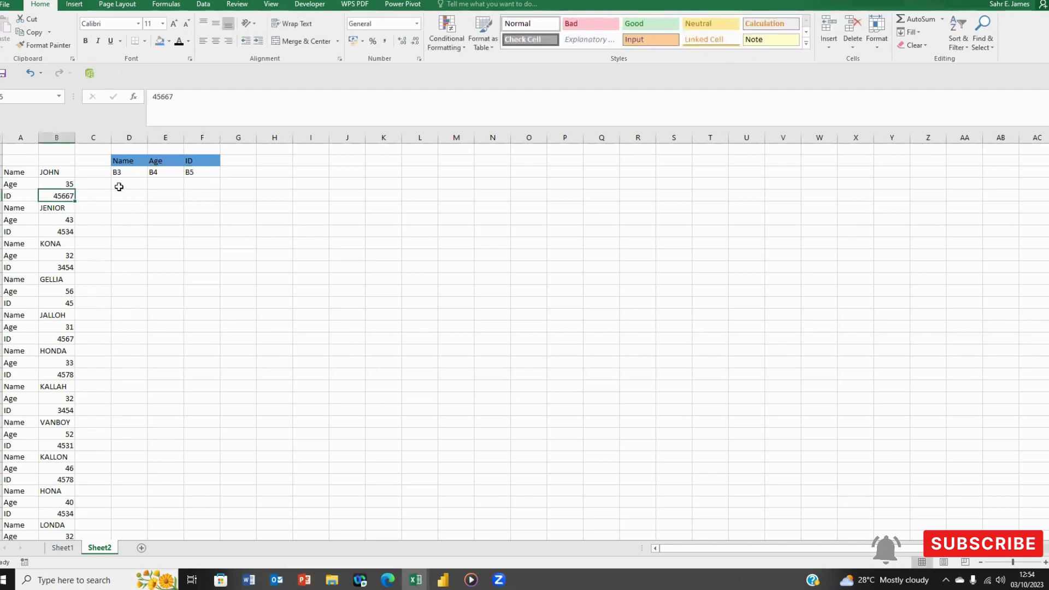
Enter the second record's cell references as plain text in the next row: B6, B7 and B8
left_click(127, 184)
left_click(54, 207)
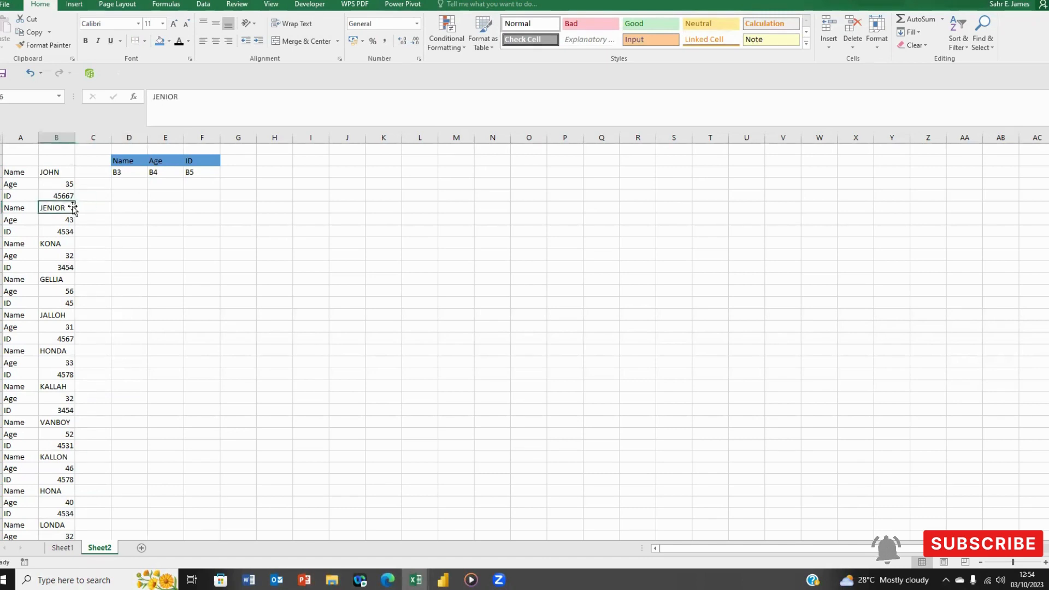
left_click(119, 184)
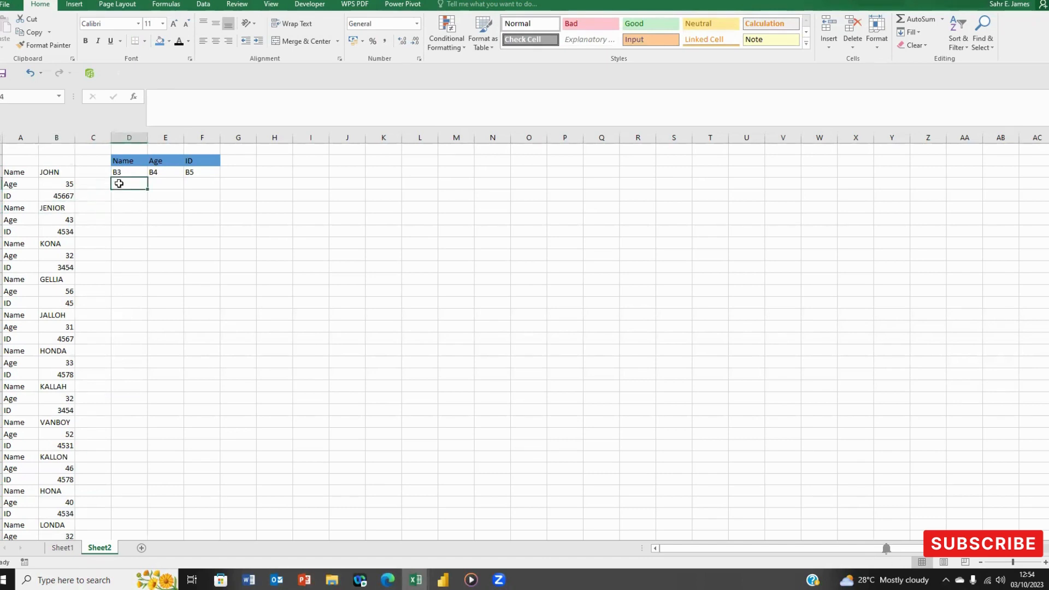
type("B3")
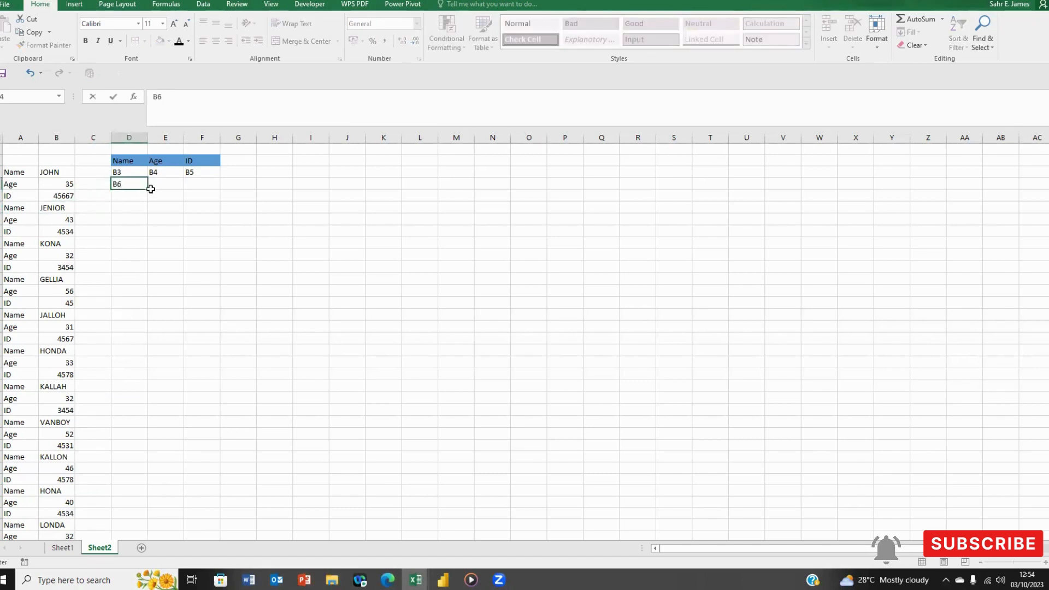
left_click(154, 185)
type("B7")
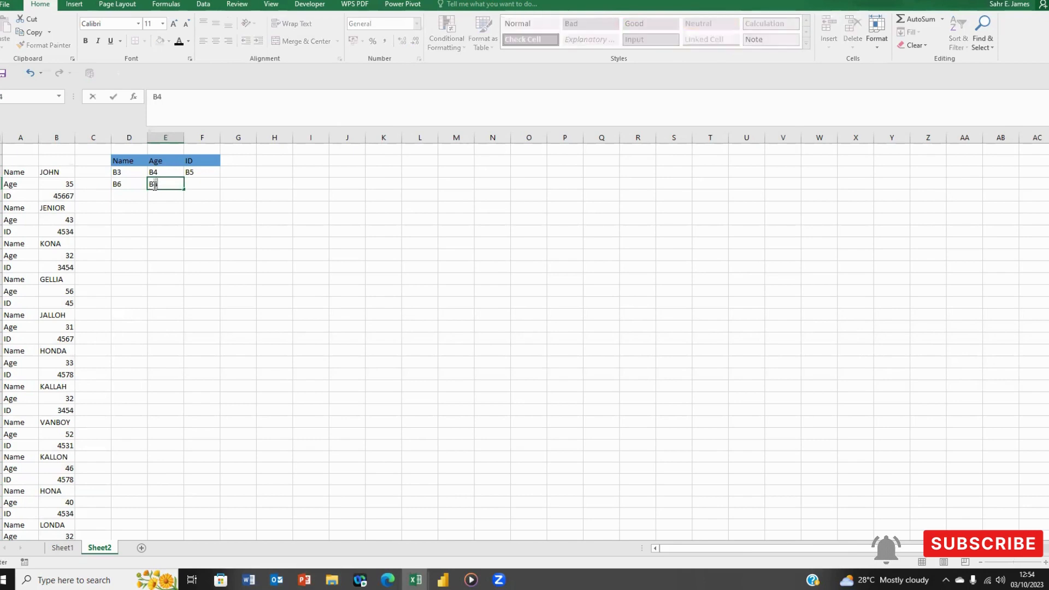
left_click(194, 182)
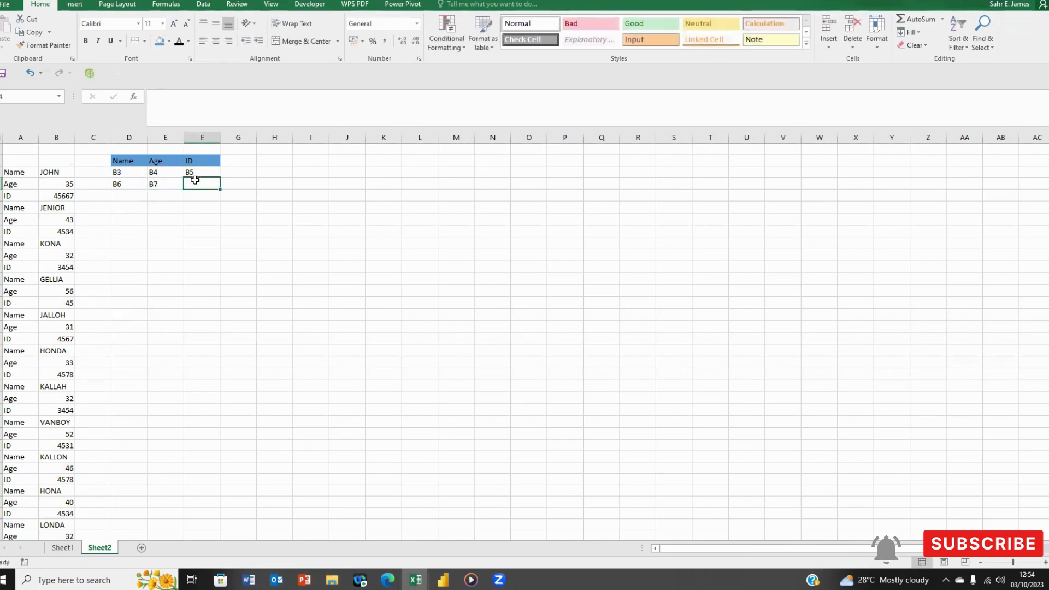
type("B5")
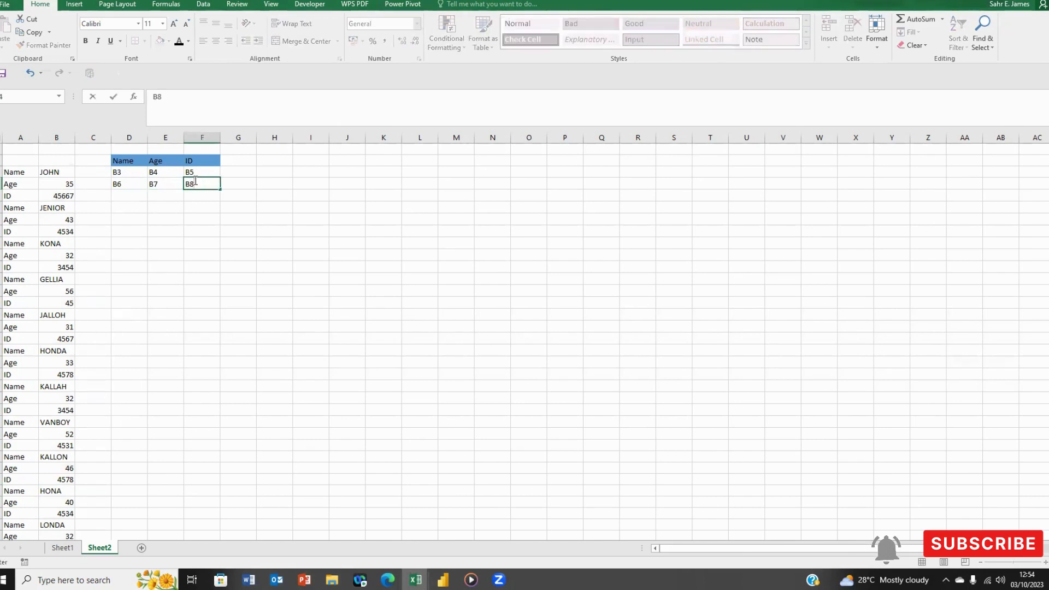
Fill the two-row reference pattern down columns D to F until the last row reads B93, B94 and B95
left_click(151, 196)
left_click_drag(117, 172, 203, 535)
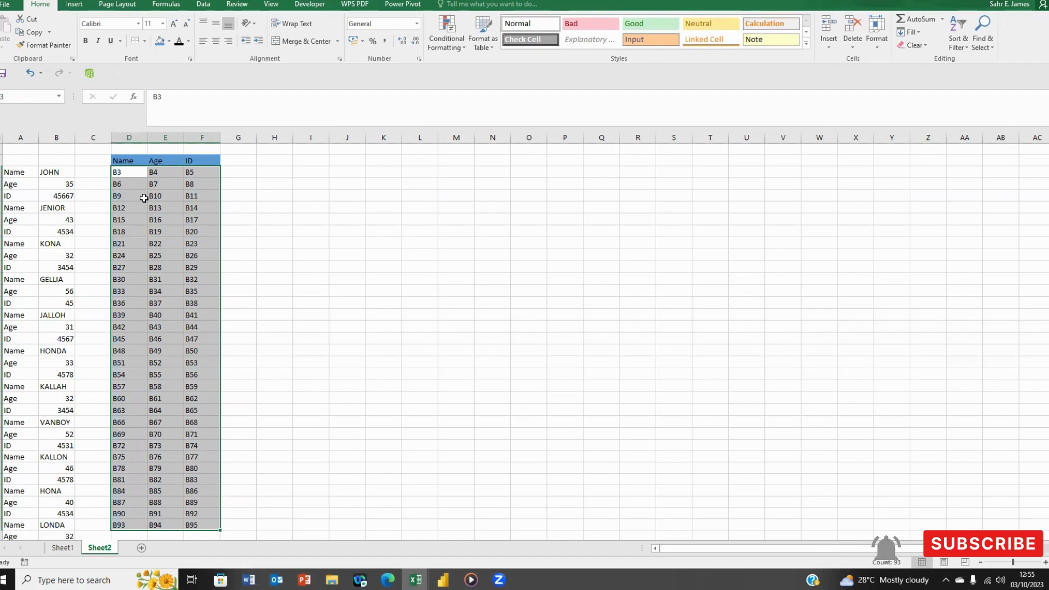
Replace every B with =B in the filled references of columns D to F
key("ctrl+f")
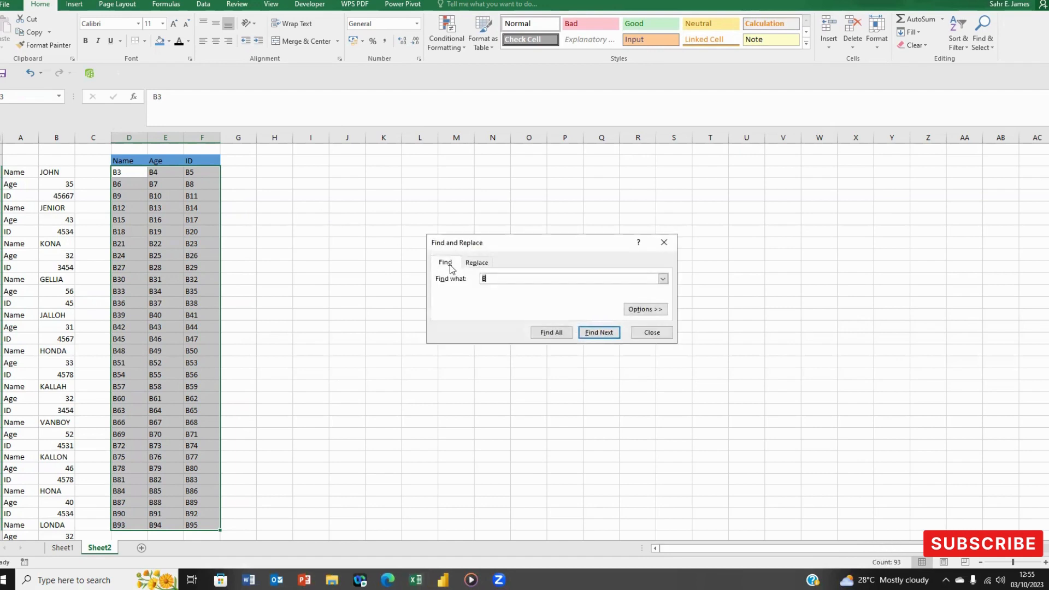
left_click(475, 263)
key("BackSpace")
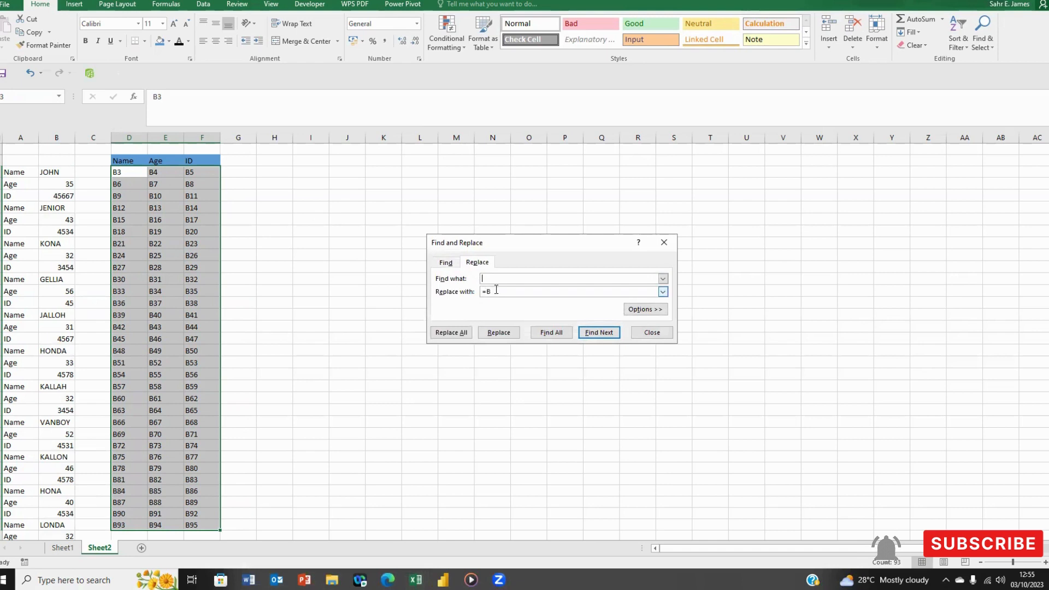
left_click(446, 264)
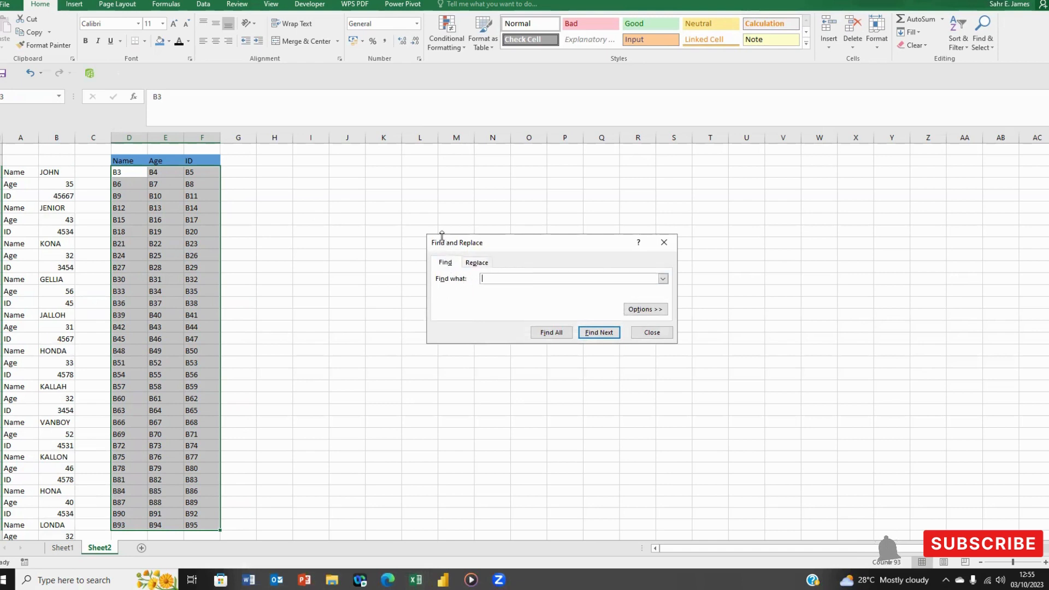
left_click_drag(435, 241, 366, 197)
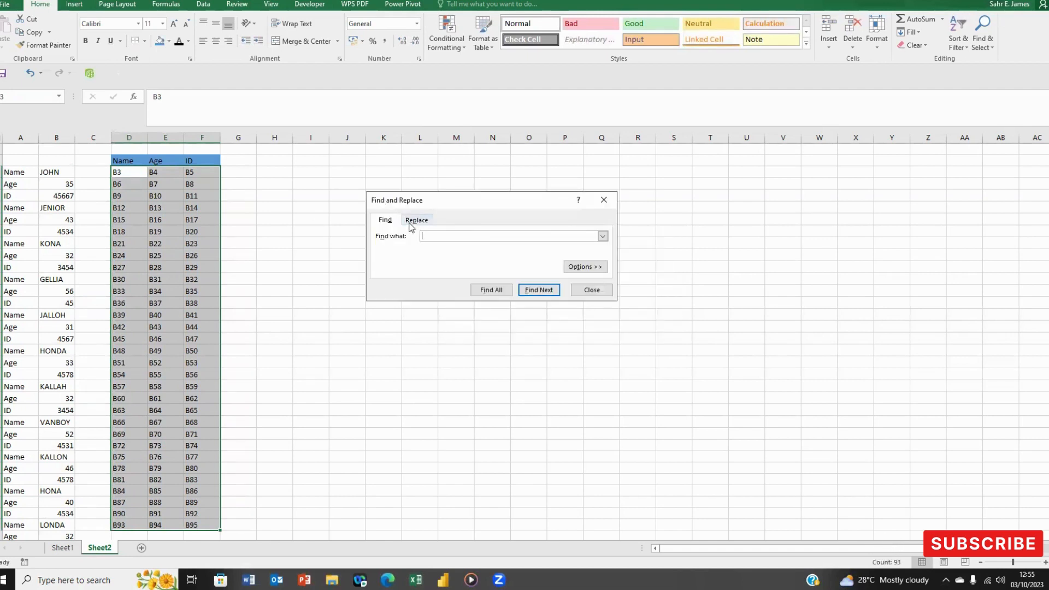
left_click(416, 220)
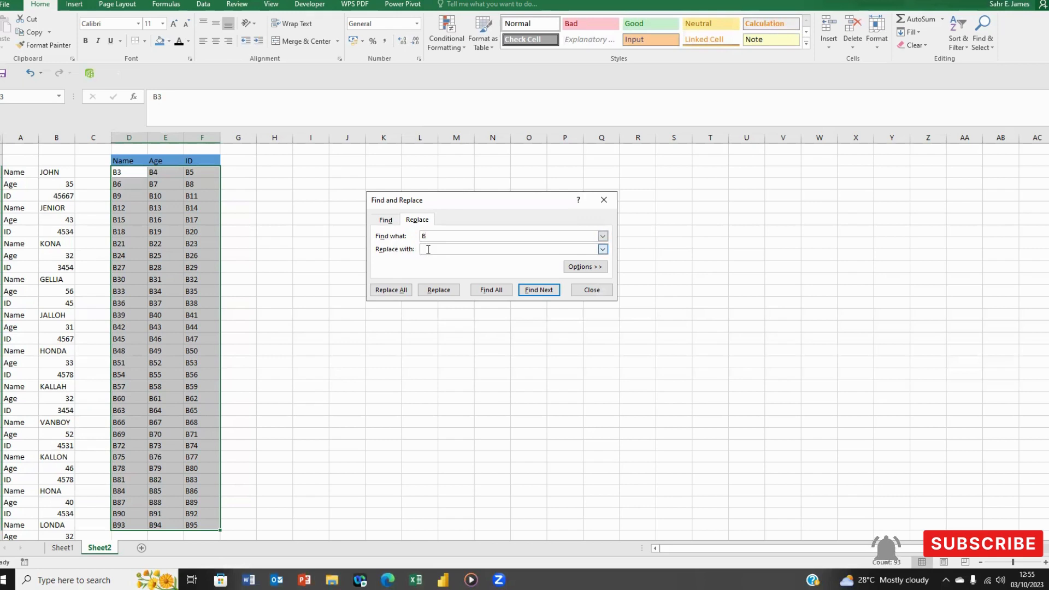
type("=B")
left_click(390, 291)
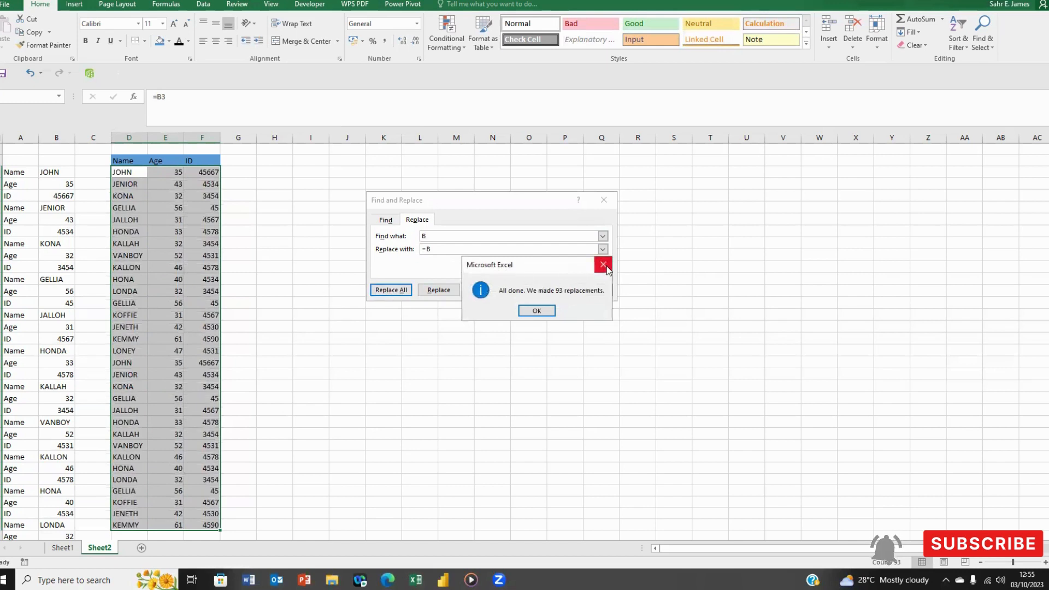
left_click(536, 311)
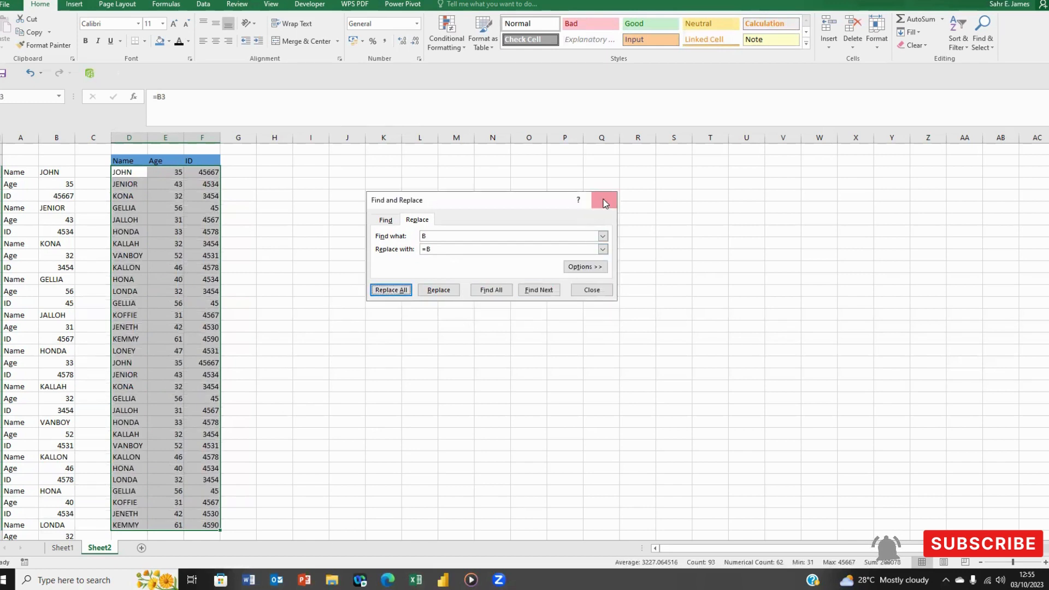
left_click(604, 200)
Widen the Name column D and the ID column F of the new table
left_click_drag(147, 138, 176, 138)
left_click(125, 162)
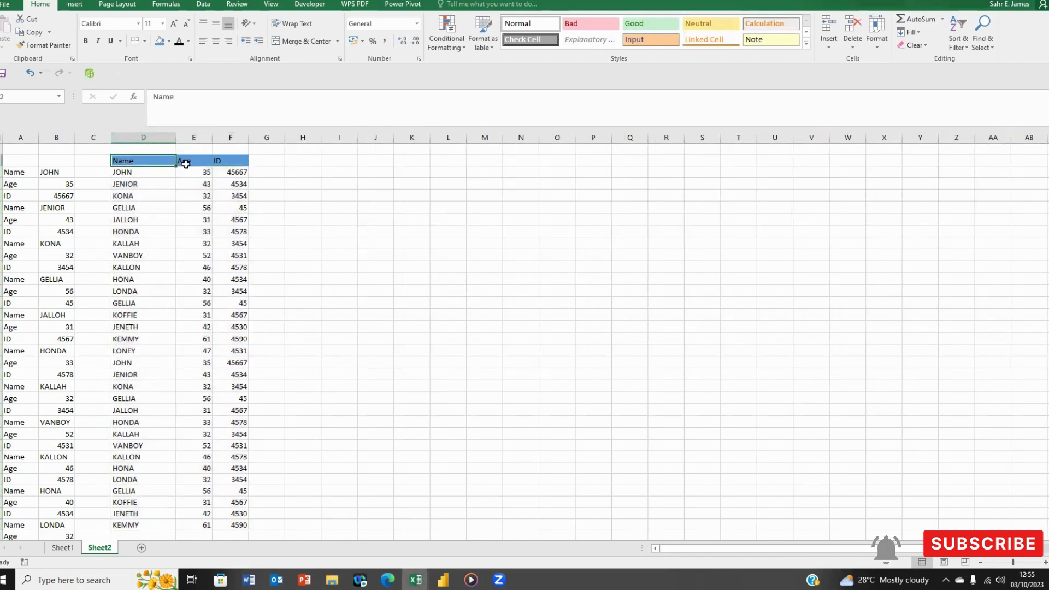
left_click(193, 161)
left_click(230, 159)
left_click_drag(248, 138, 270, 137)
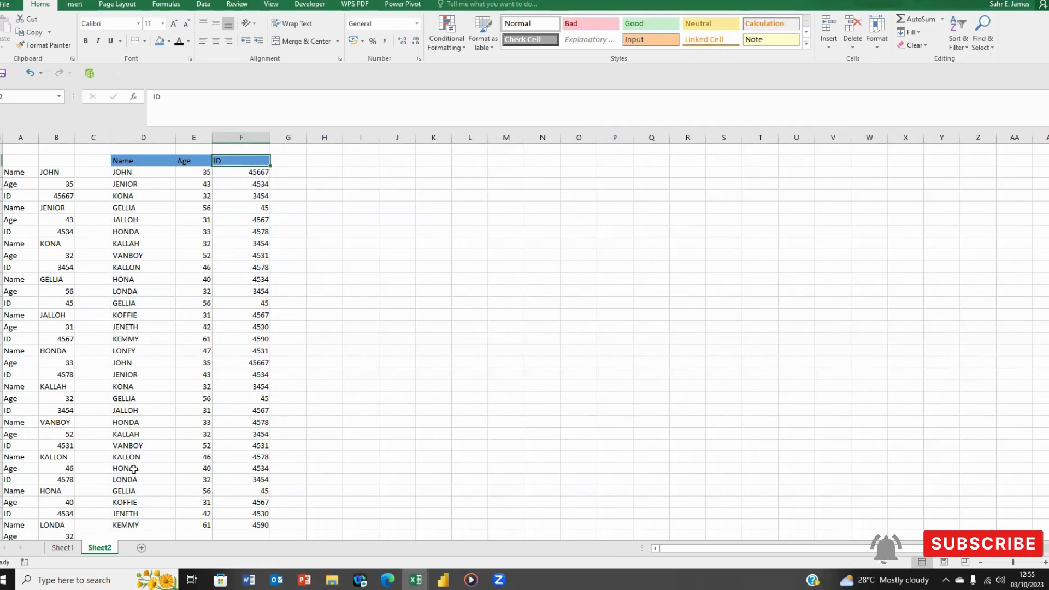
Compare the first record's source cells B3, B4 and B5 with the formulas in the table's first row
scroll(137, 470, "down", 1)
scroll(145, 437, "up", 1)
left_click(57, 174)
left_click(117, 175)
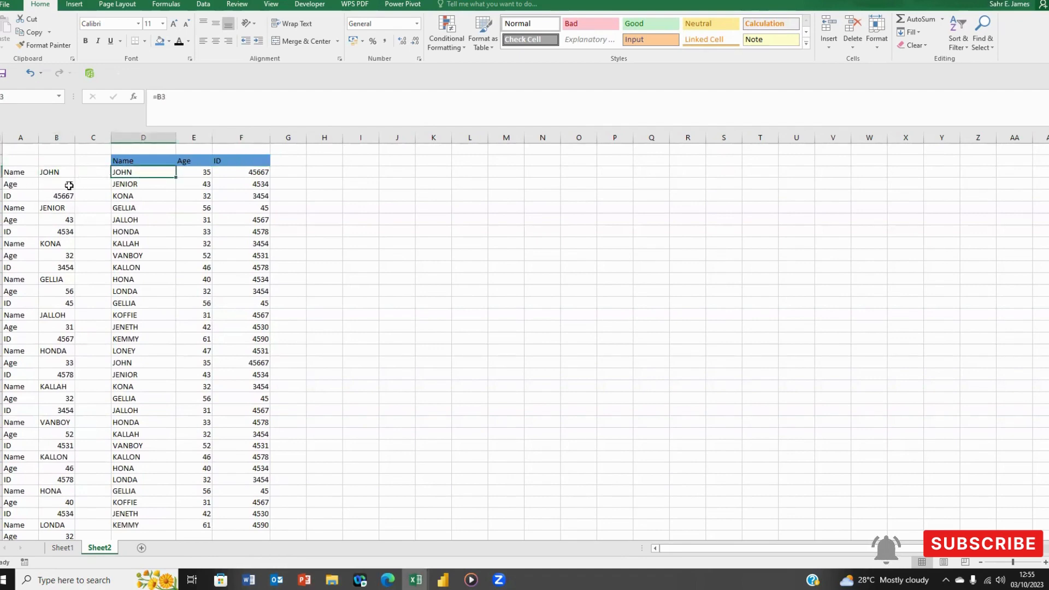
left_click(69, 186)
left_click(190, 175)
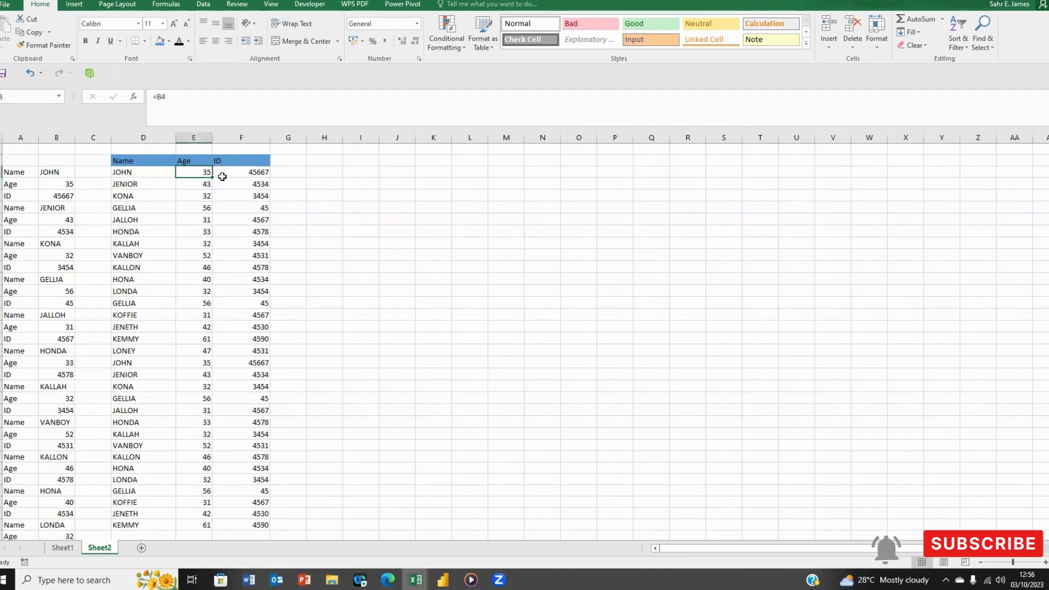
left_click(53, 198)
left_click(241, 176)
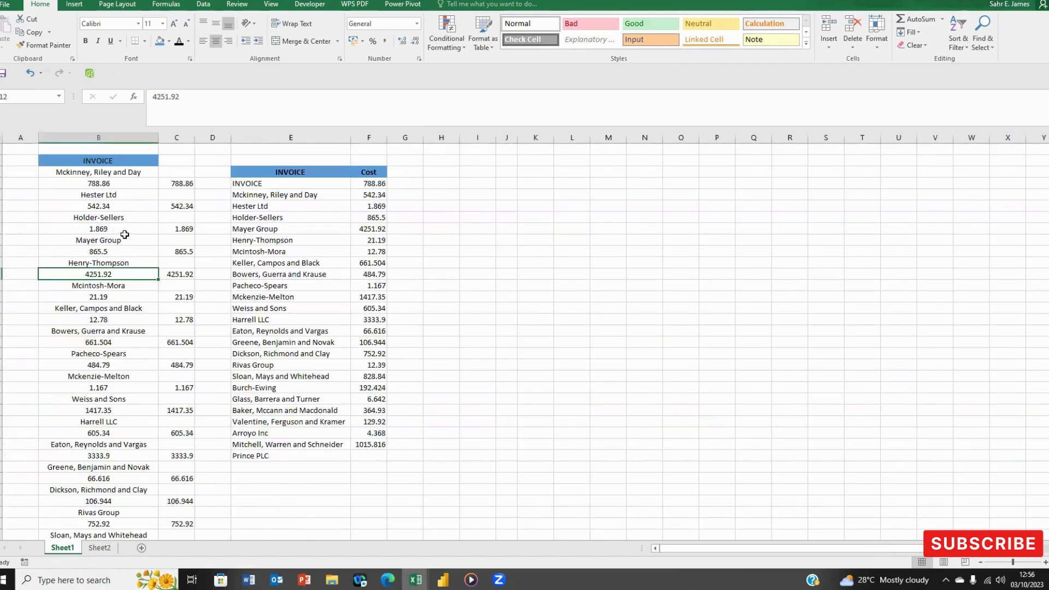
On Sheet1, insert three blank columns between the invoice list in column B and the extracted amounts
left_click(175, 136)
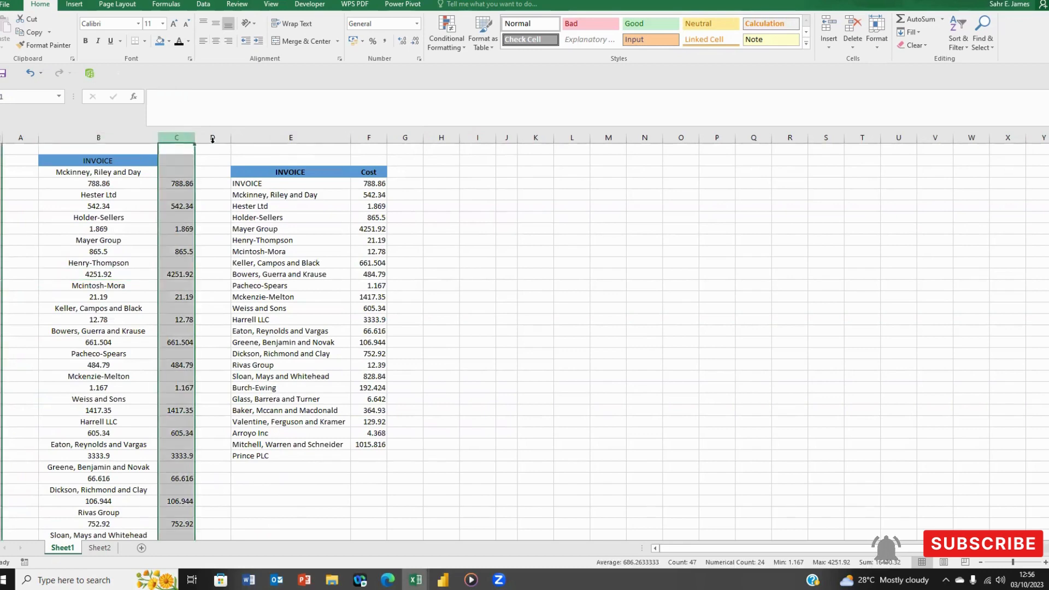
left_click(827, 25)
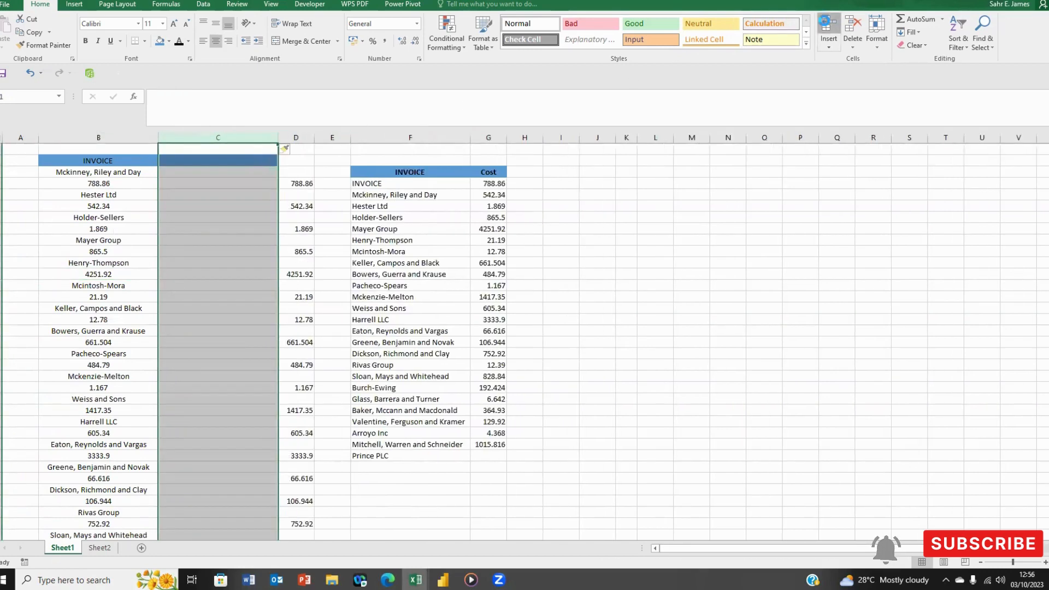
left_click(826, 25)
left_click(827, 25)
left_click(142, 173)
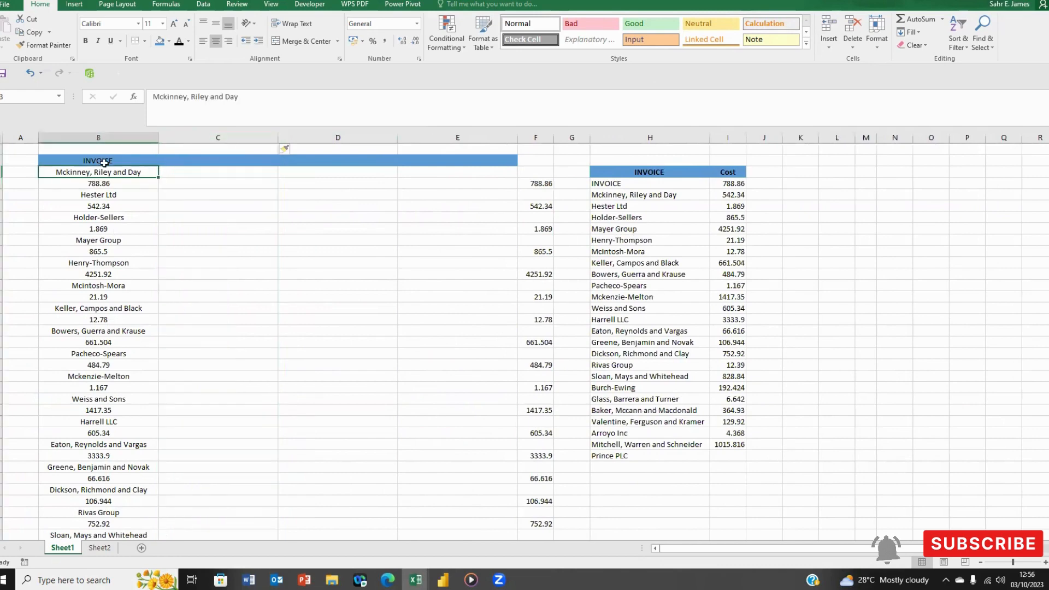
Copy the INVOICE list in column B and paste it as values into the blank column C
left_click(98, 138)
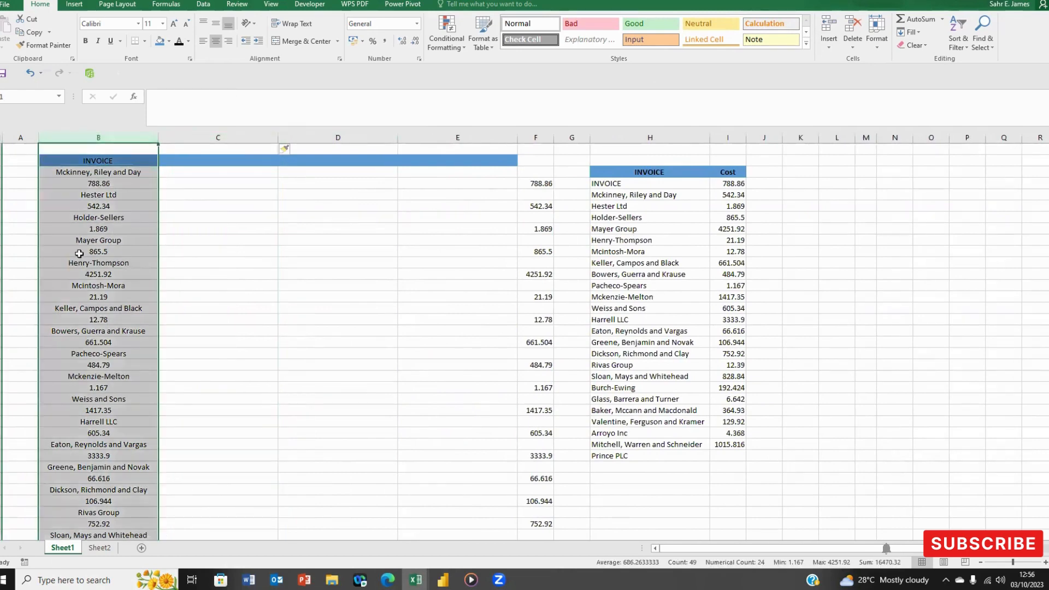
right_click(94, 178)
left_click(116, 199)
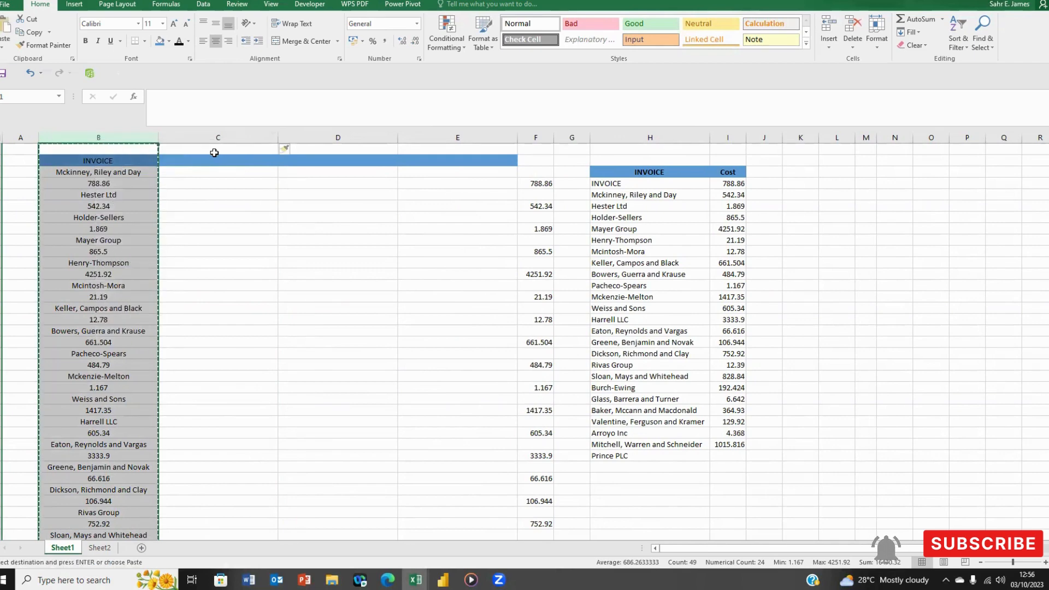
left_click(218, 138)
right_click(223, 174)
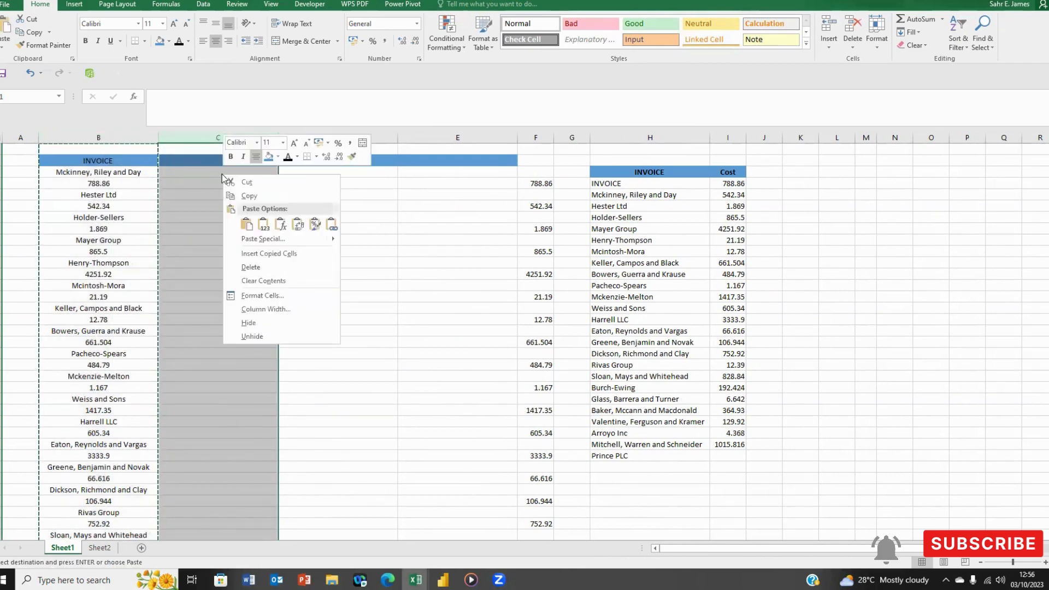
left_click(262, 225)
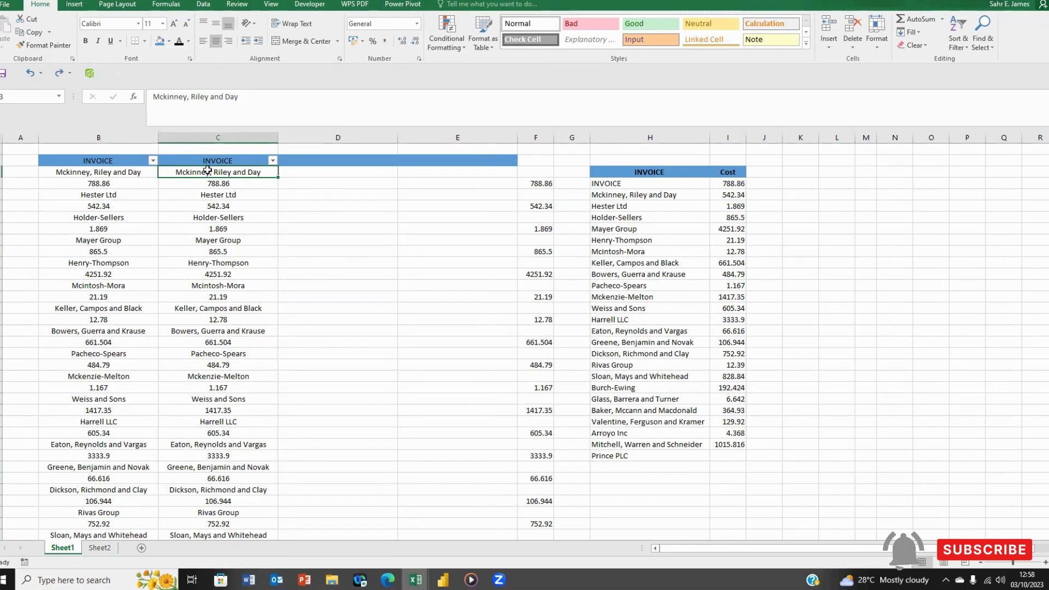
Delete the first company name in C3, shifting cells up, and compare the names in column B with the amounts beside them
key("ctrl+minus")
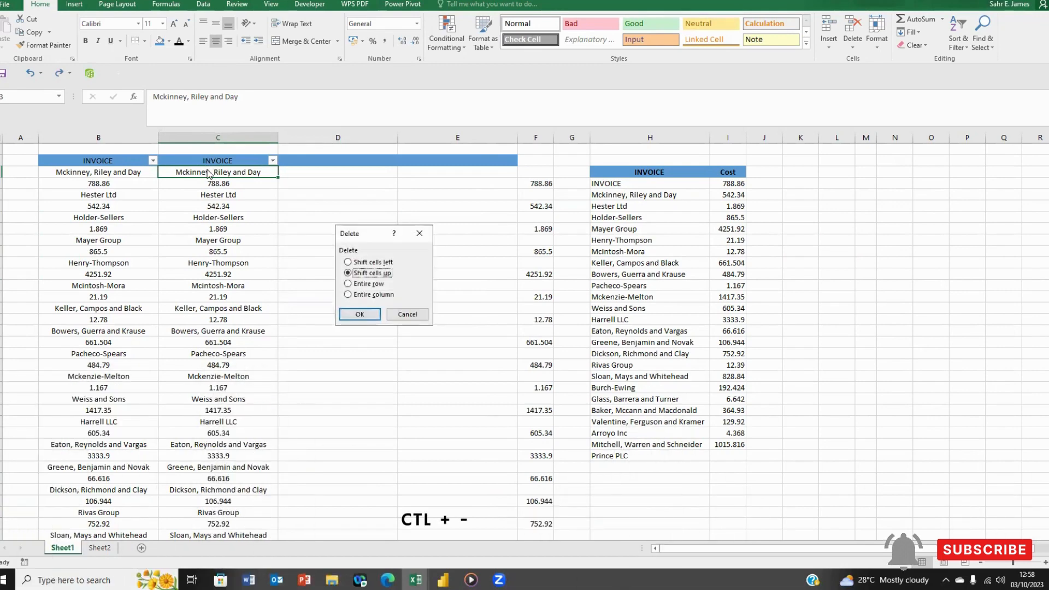
left_click(362, 314)
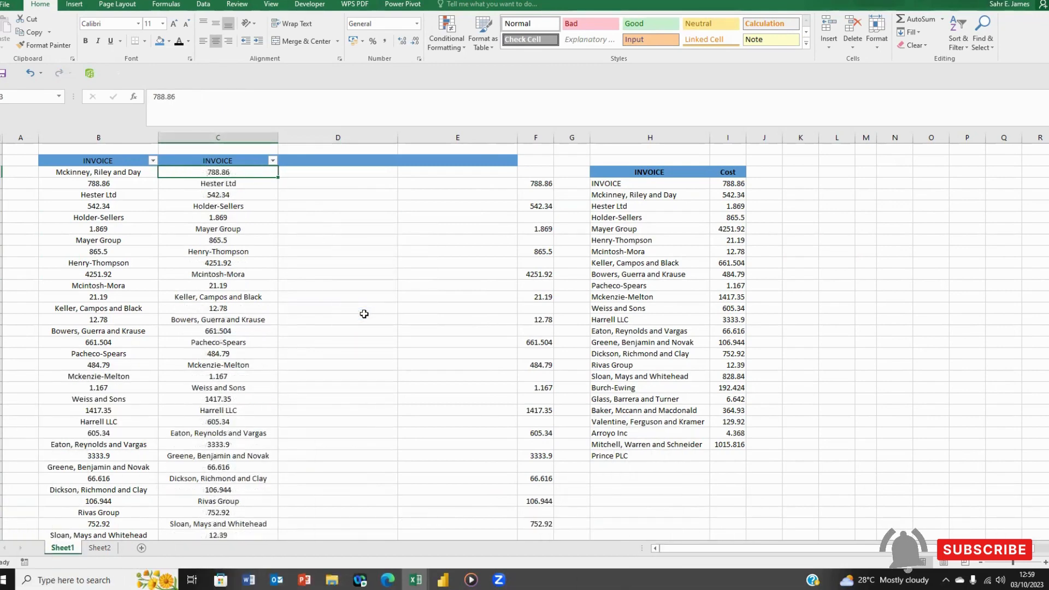
left_click(104, 171)
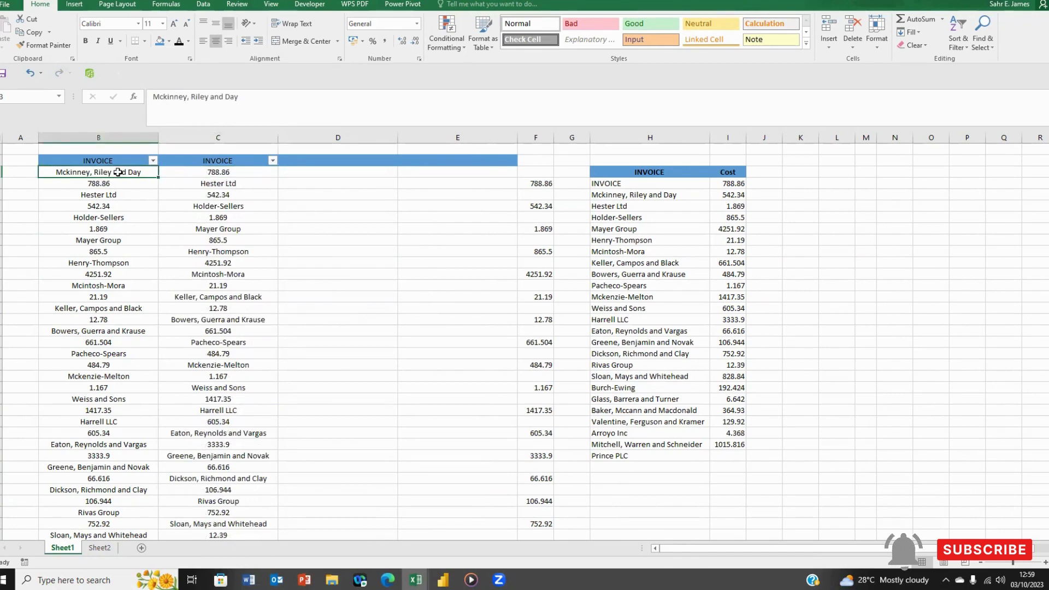
left_click(196, 176)
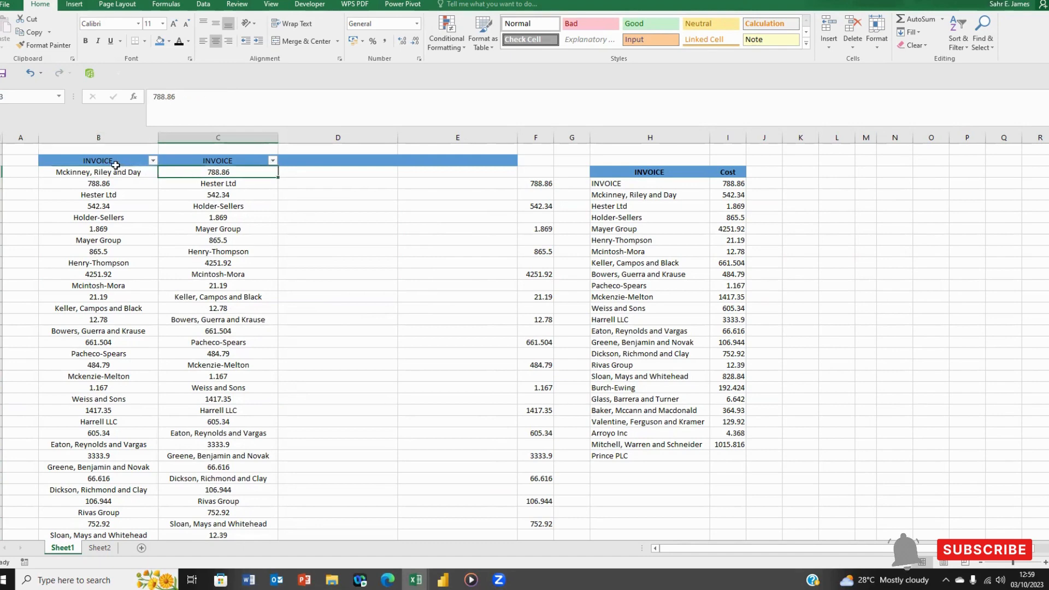
left_click(97, 195)
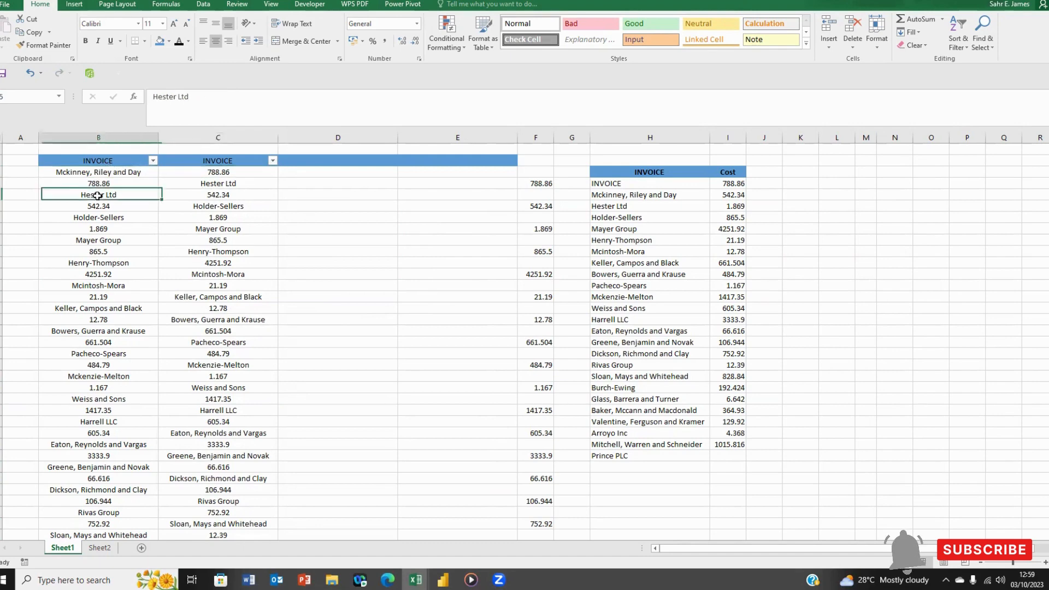
left_click(209, 194)
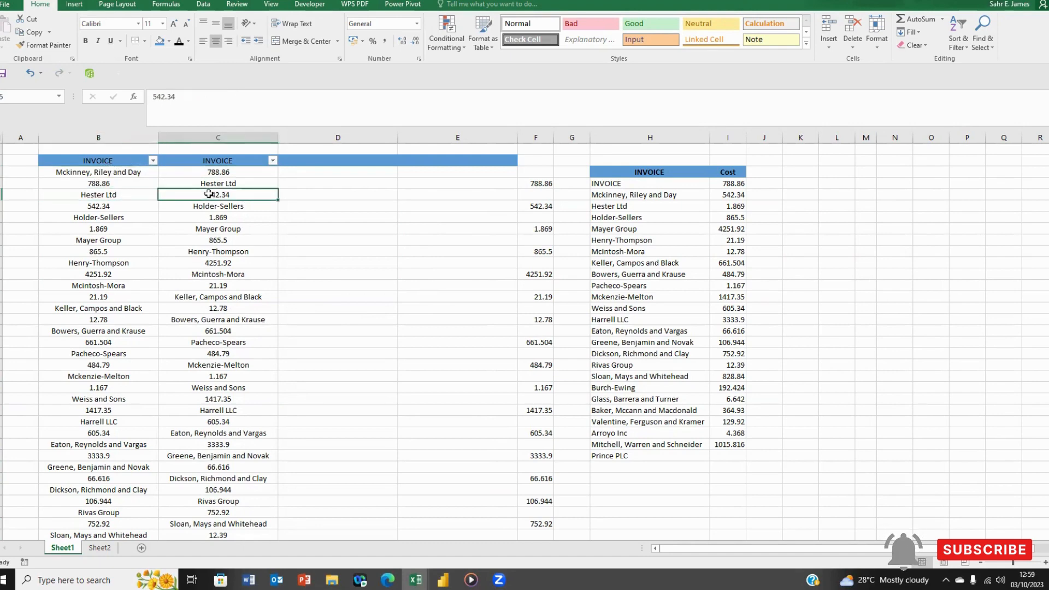
left_click(103, 216)
left_click(202, 215)
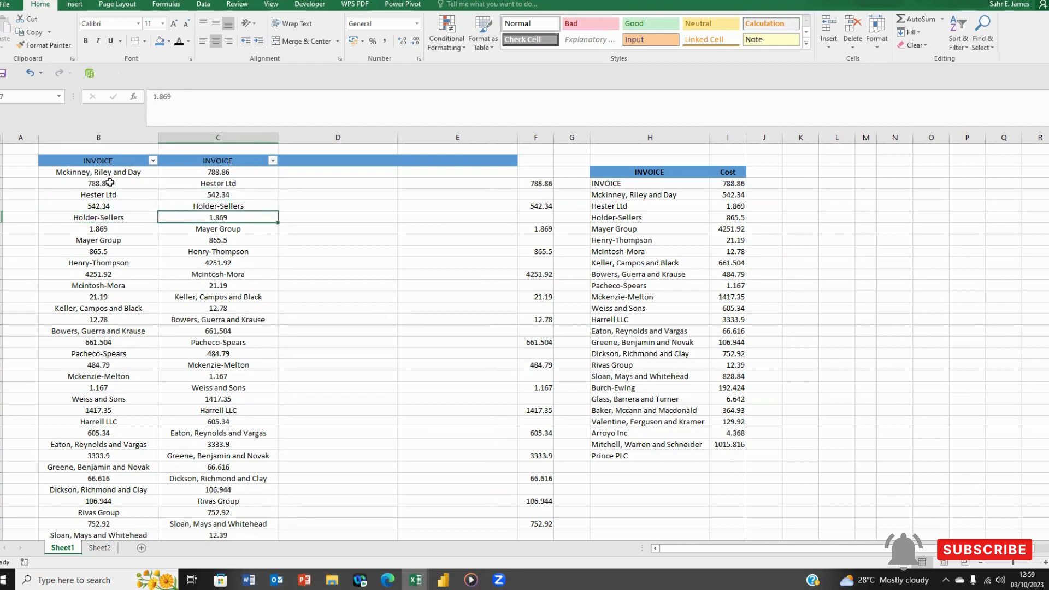
Sort the filtered invoice list by column B from Z to A and review the separated rows
left_click(153, 161)
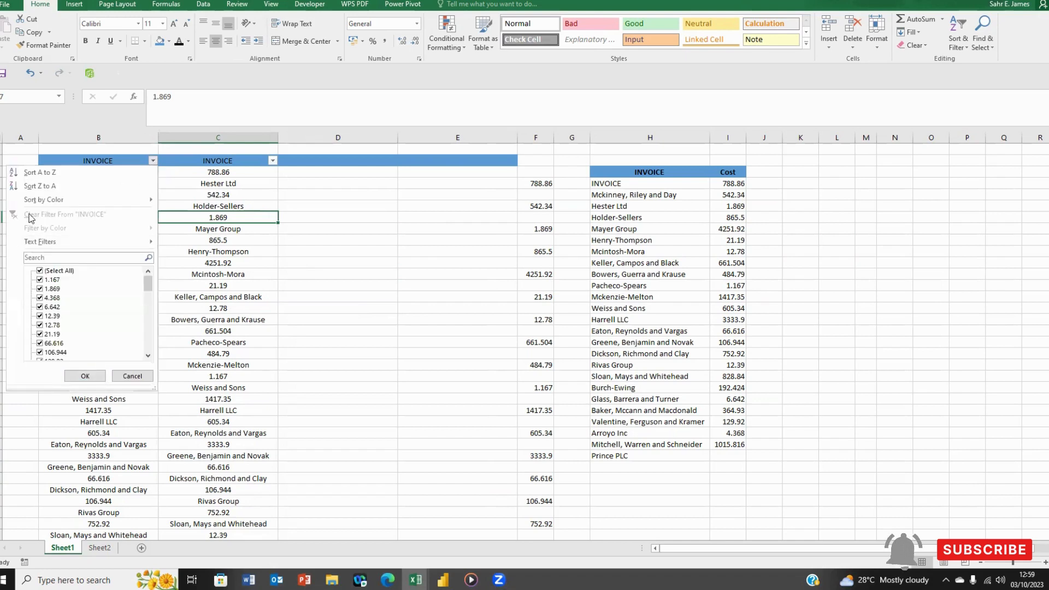
left_click(23, 186)
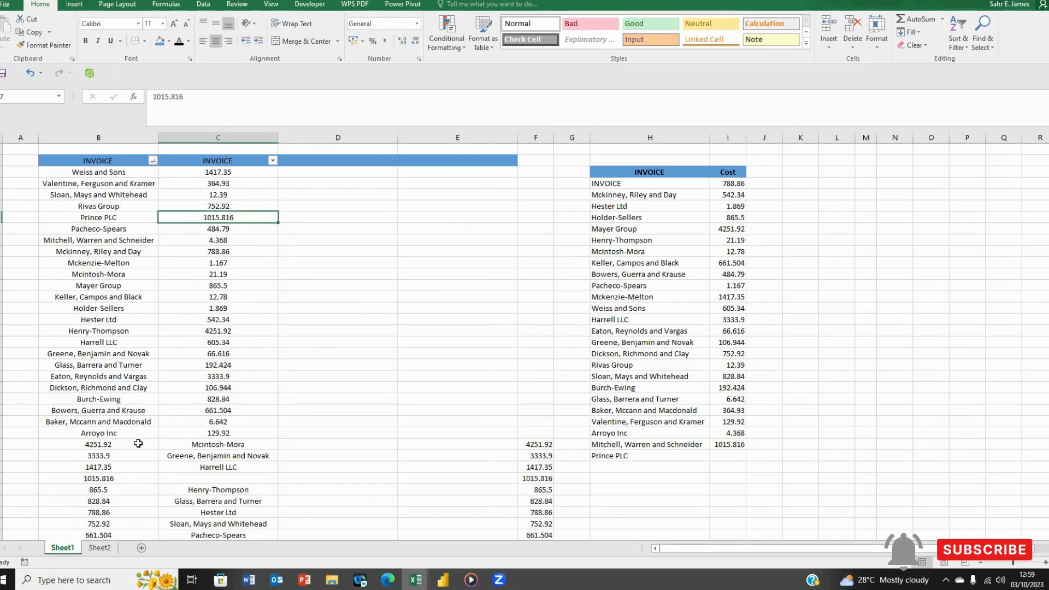
scroll(159, 417, "down", 2)
scroll(158, 413, "up", 2)
Undo the Z-to-A sort and check the Mckinney, Riley and Day record in the original order
left_click(40, 73)
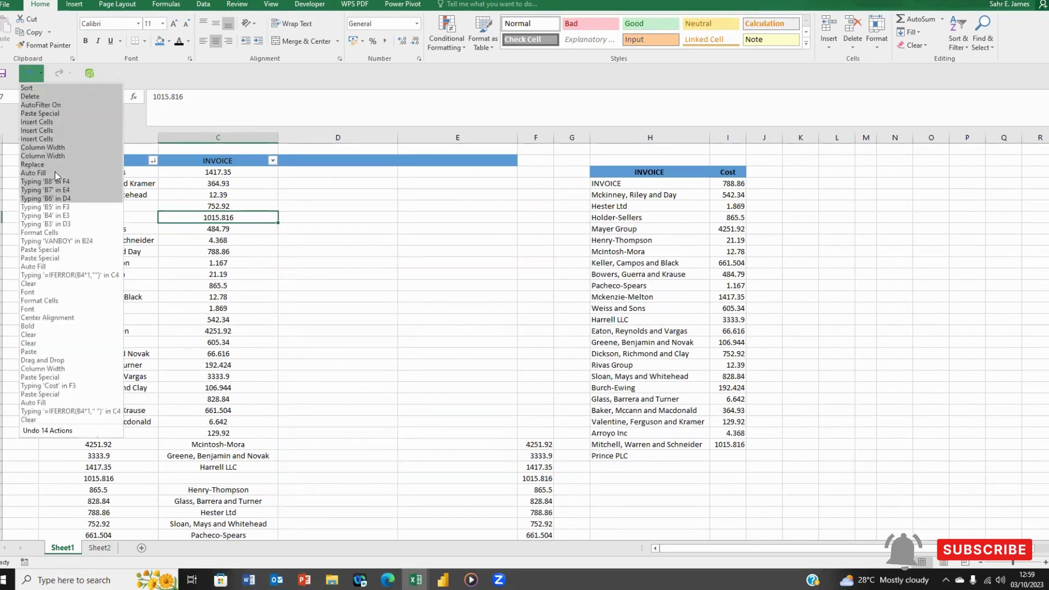
left_click(19, 73)
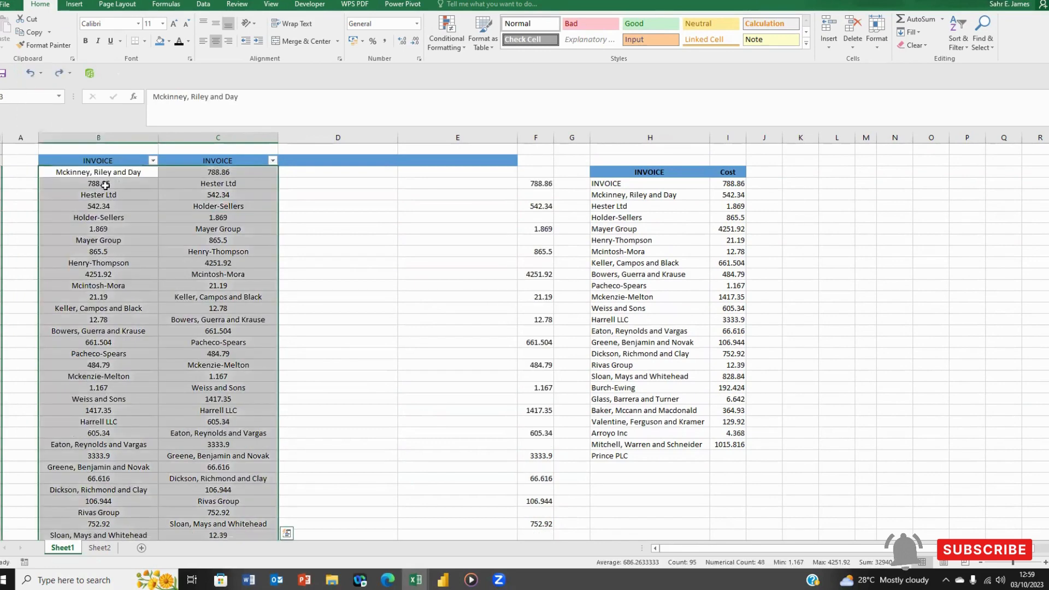
left_click(104, 183)
left_click(97, 172)
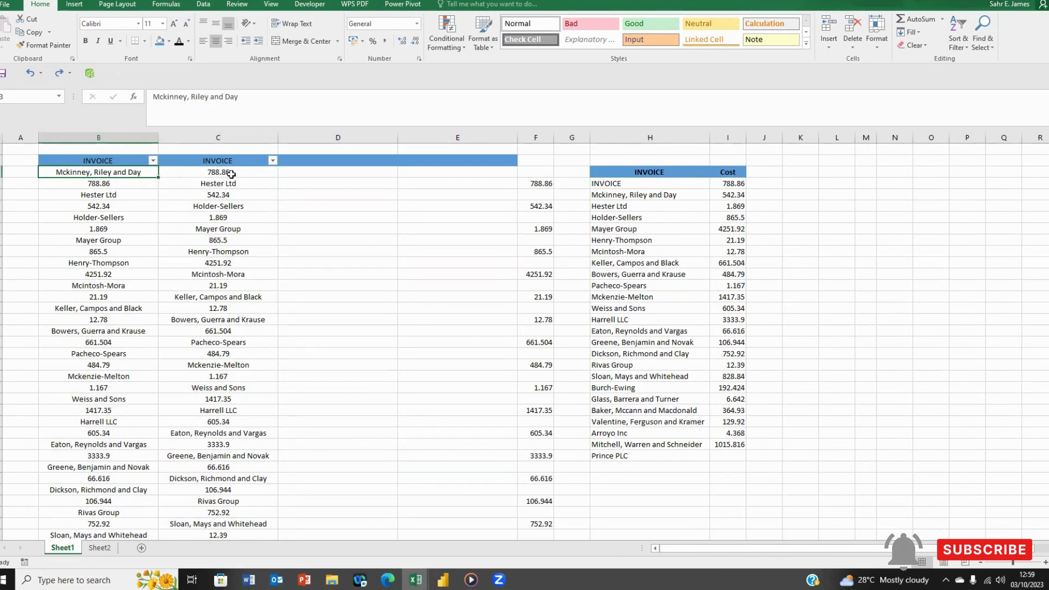
Redo the Z-to-A sort and select the Mckinney, Riley and Day name together with its amount in column C
left_click(58, 73)
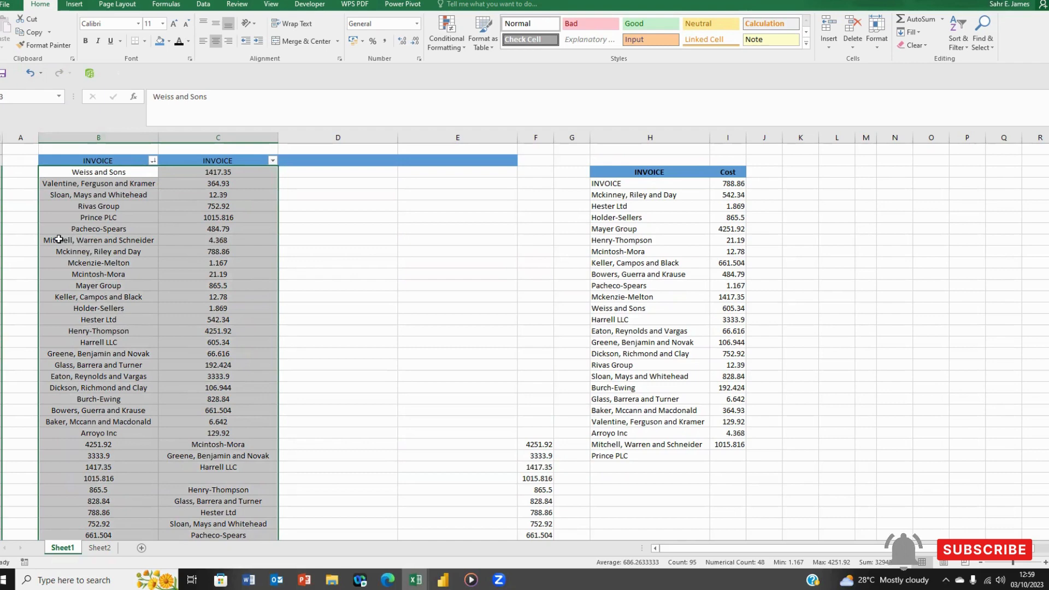
left_click(59, 240)
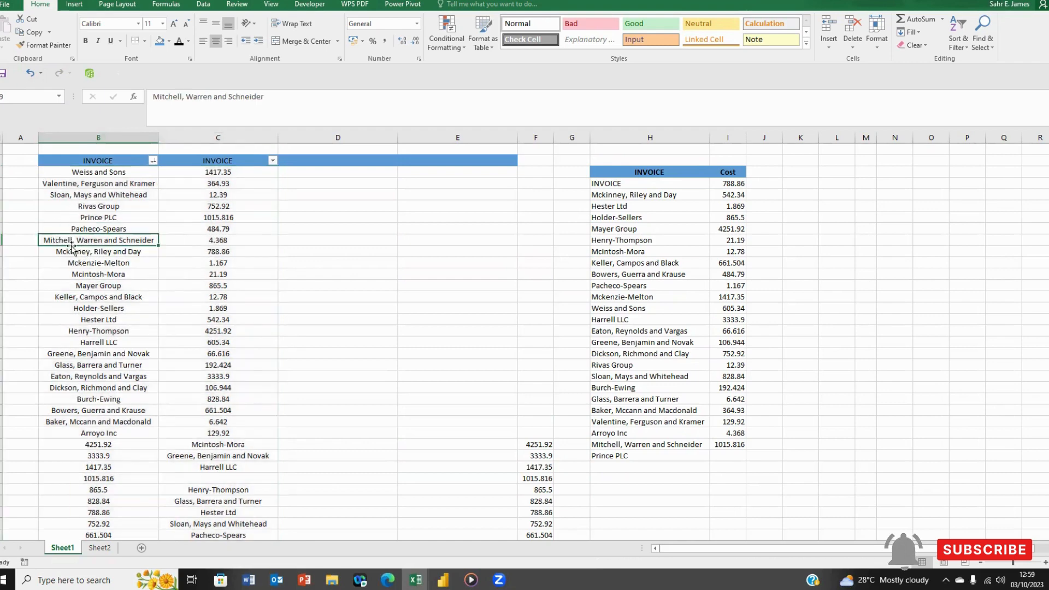
left_click(110, 250)
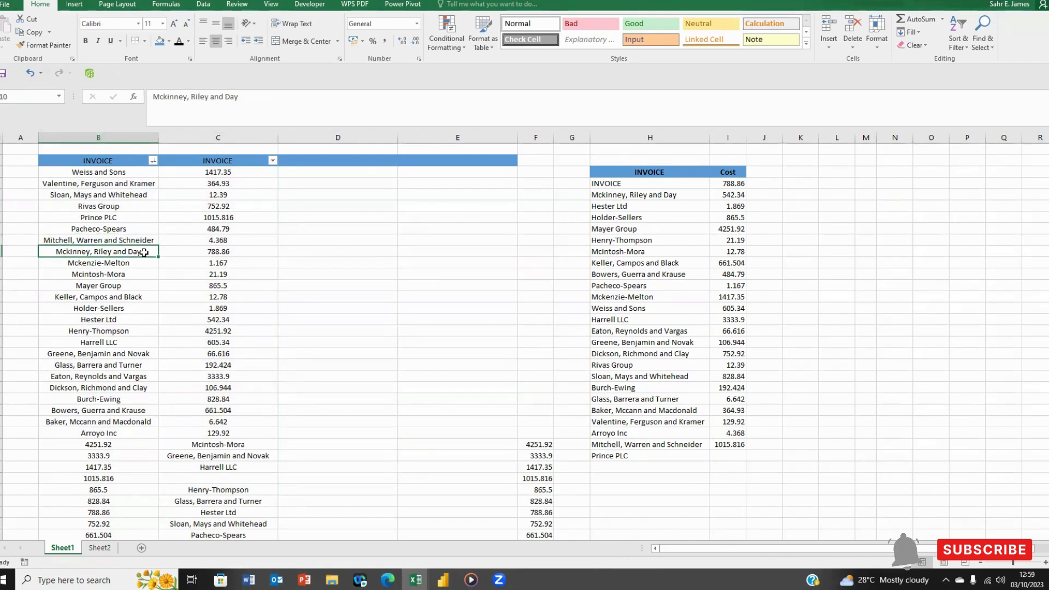
left_click(169, 250, "shift")
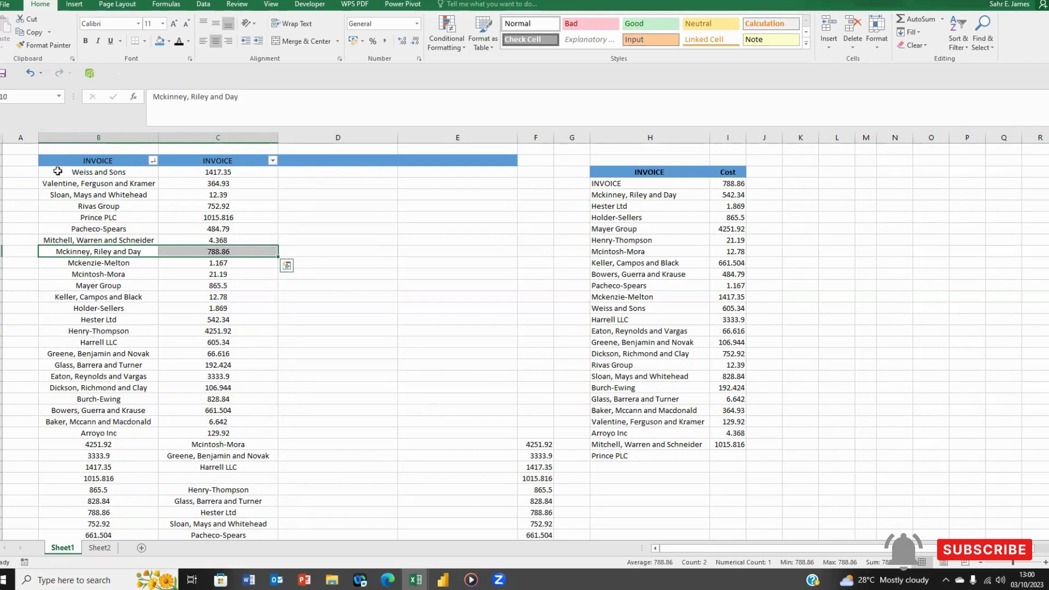
Clear the leftover amounts and names in columns B and C from row 27 down, below the sorted invoice records
left_click_drag(57, 171, 262, 429)
scroll(74, 398, "down", 2)
left_click_drag(70, 377, 277, 548)
key("Delete")
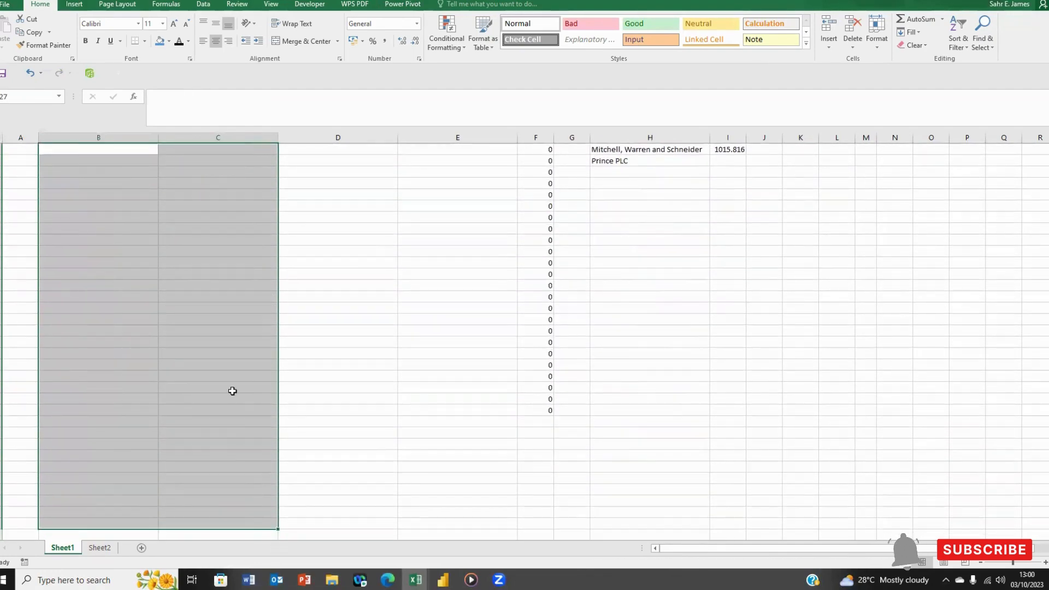
scroll(232, 392, "up", 9)
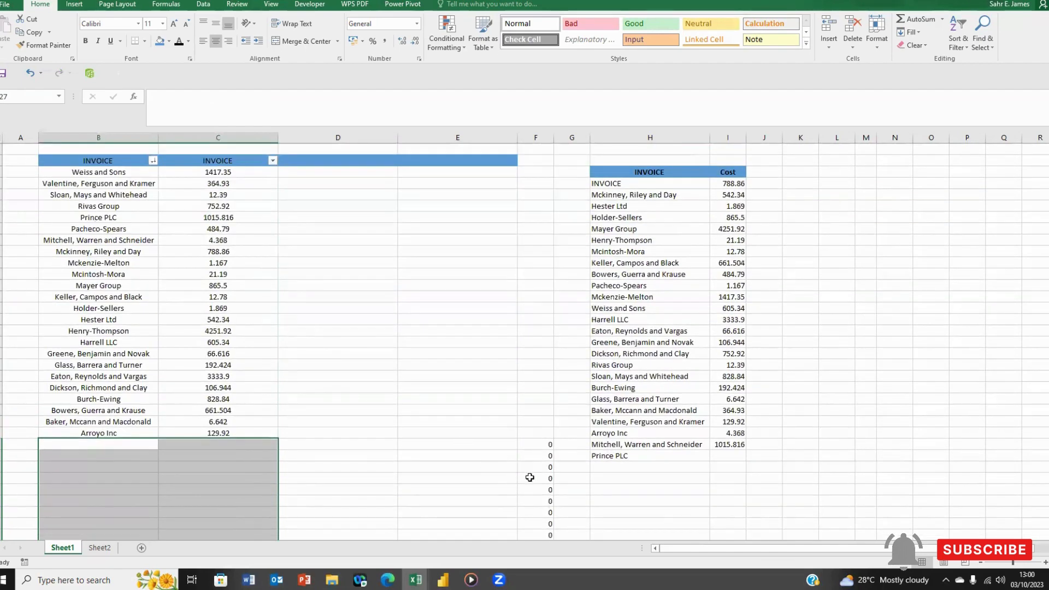
Delete helper column F from Sheet1
left_click(545, 134)
left_click(853, 28)
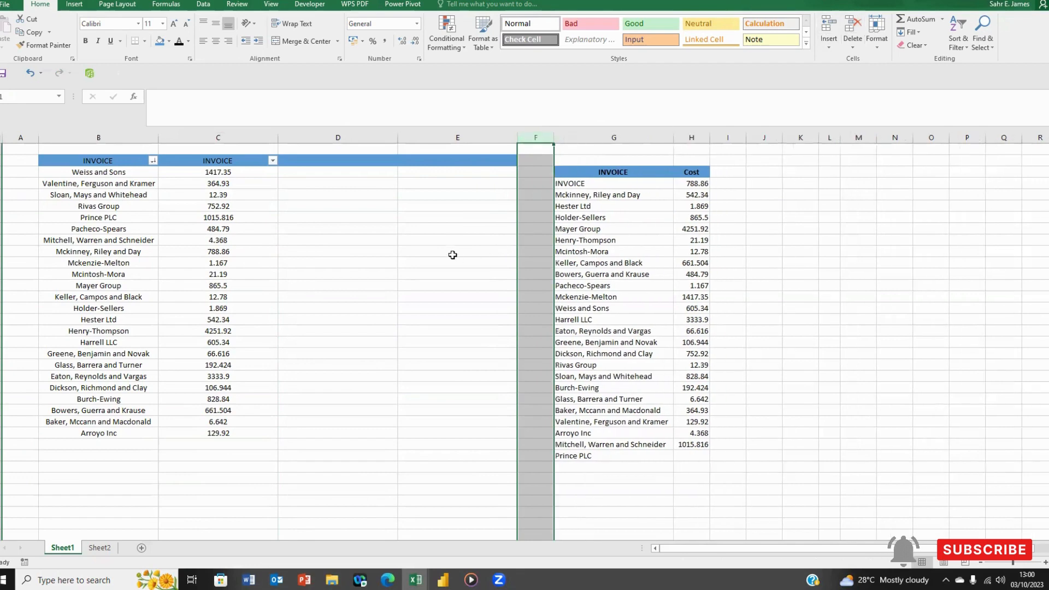
left_click(450, 252)
left_click(307, 249)
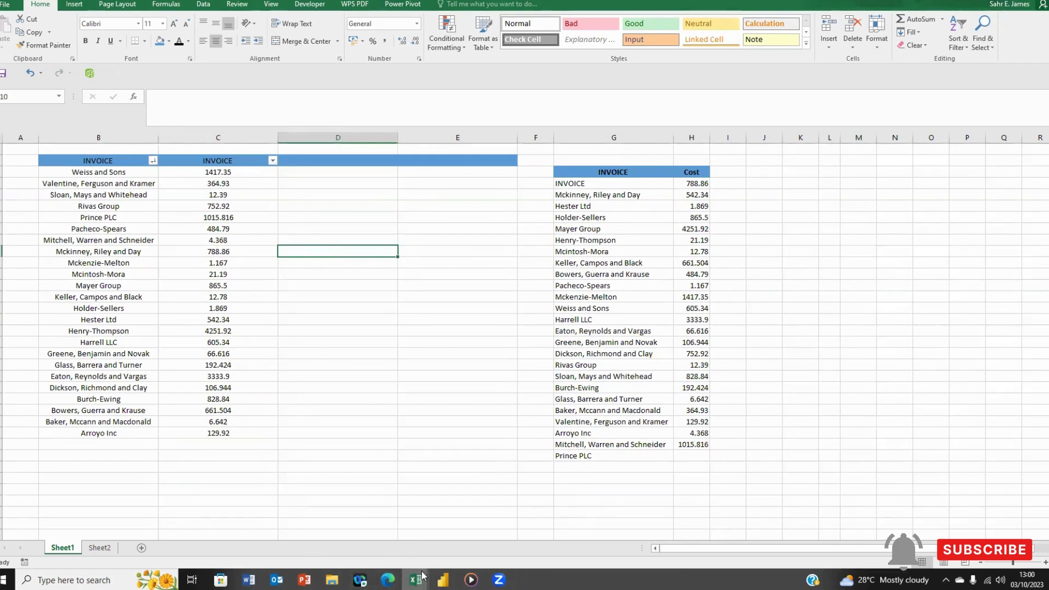
Switch to the online sales workbook in the Edge browser and look through the MONDAY, TUESDAY, WEDNESDAY, THURSDAY 1 and MASTER SHEET sheets
mouse_move(390, 578)
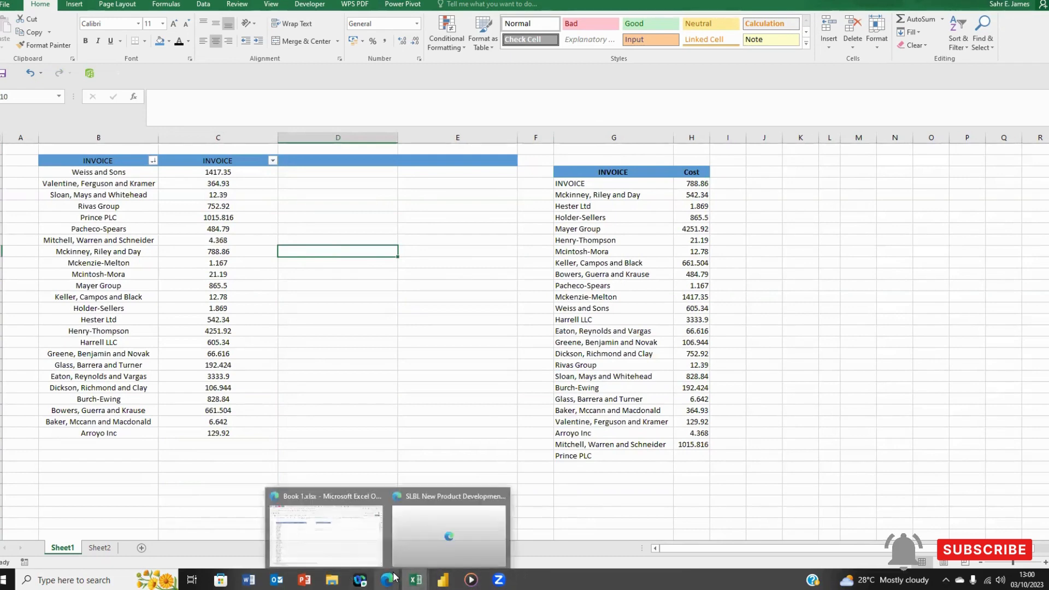
left_click(338, 546)
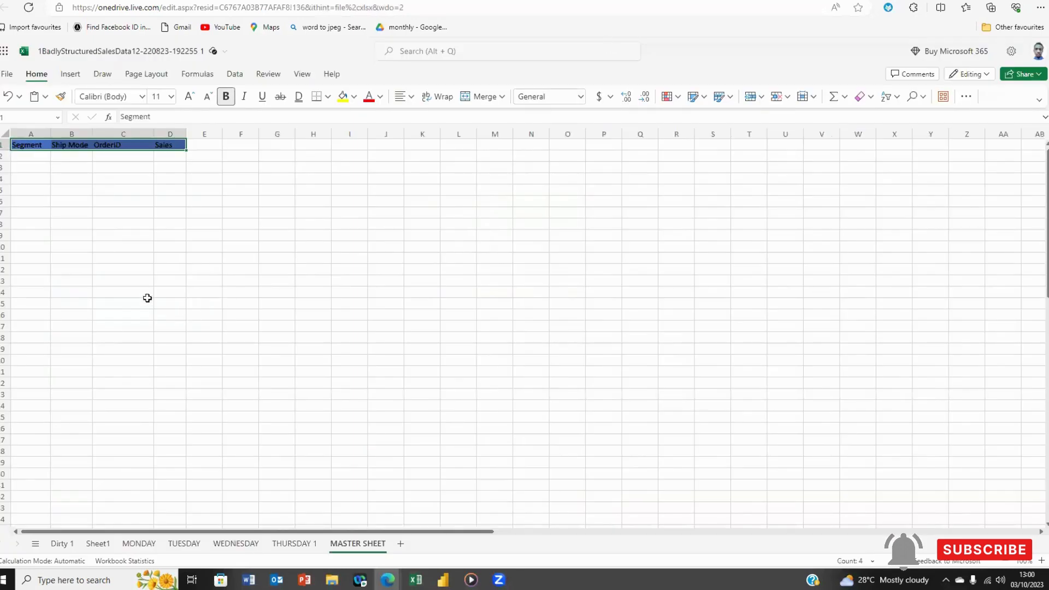
left_click(137, 544)
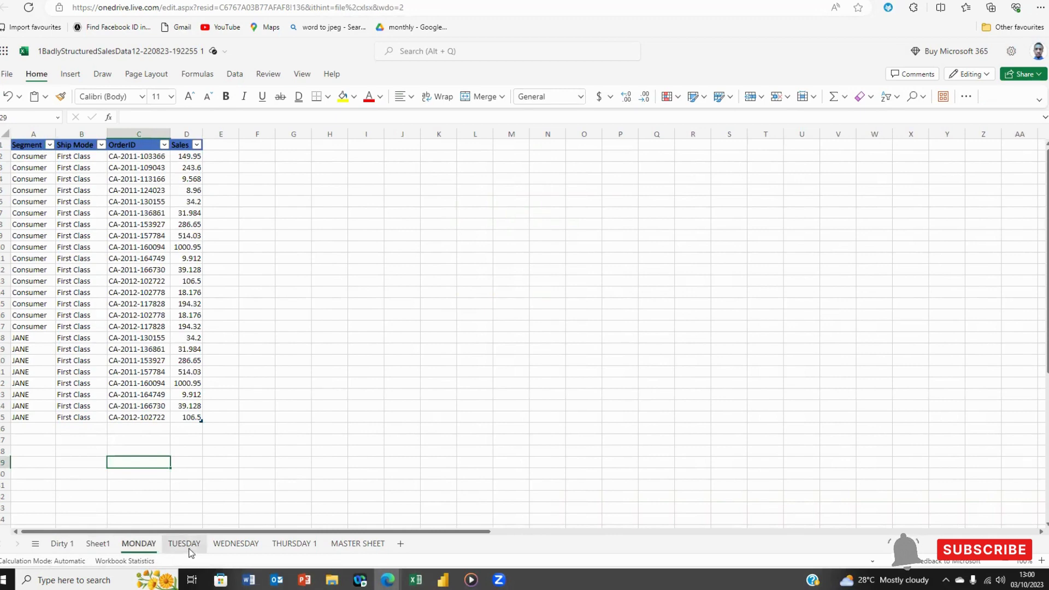
left_click(357, 544)
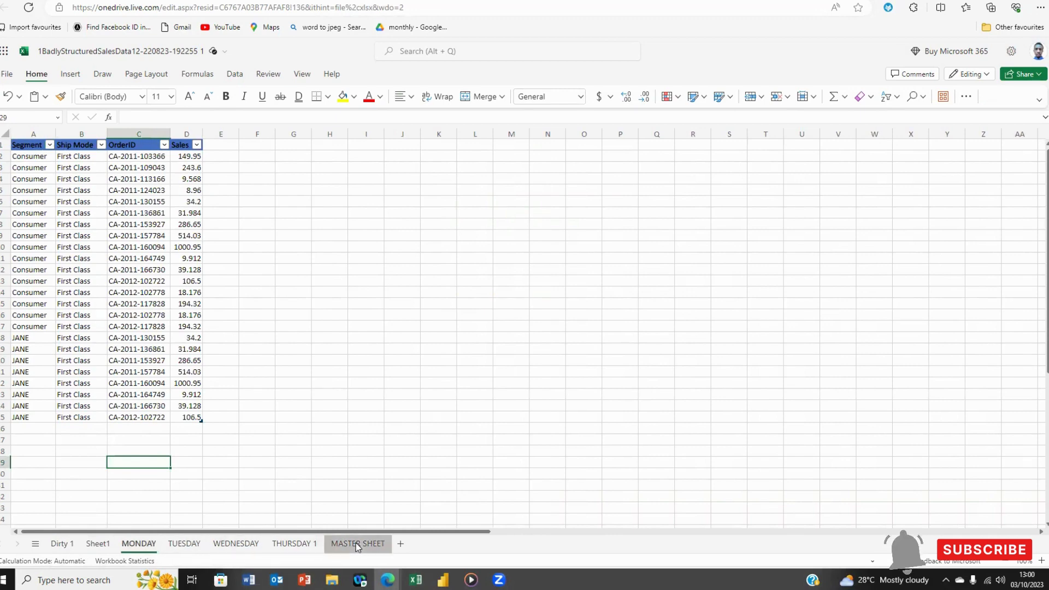
left_click(145, 544)
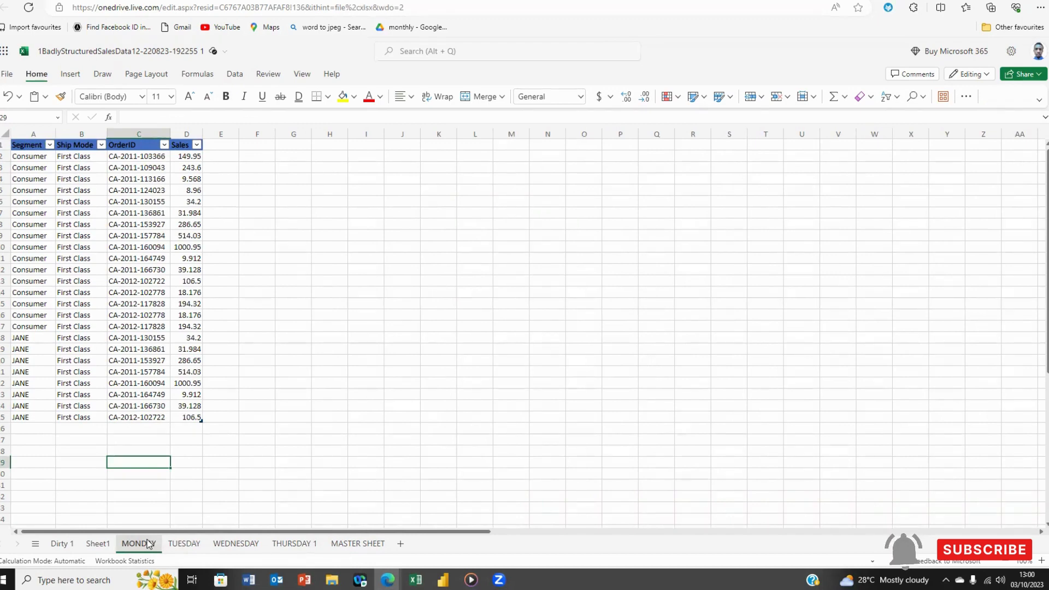
left_click(191, 549)
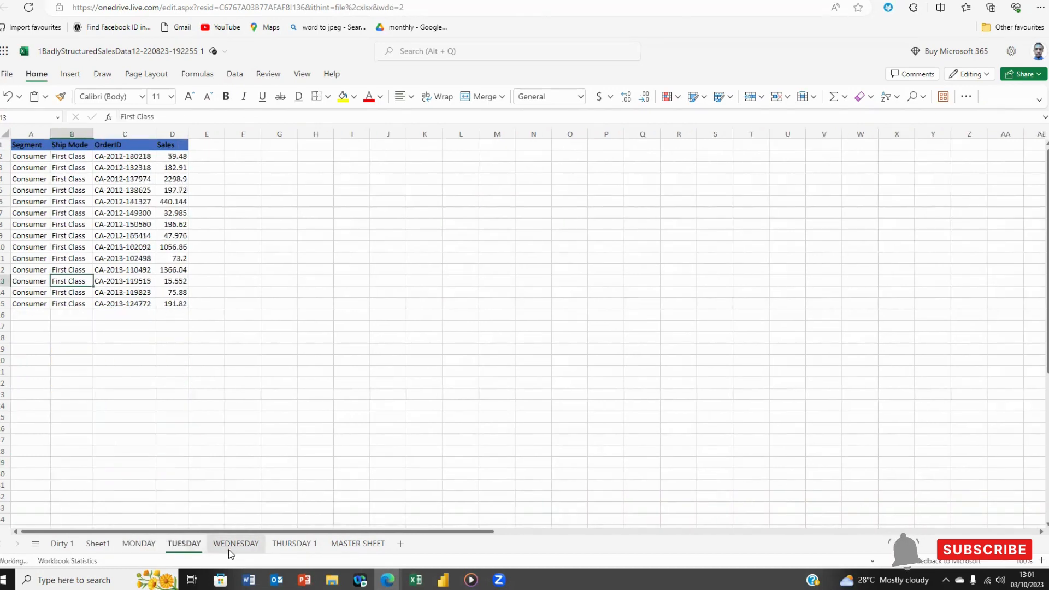
left_click(254, 549)
left_click(293, 545)
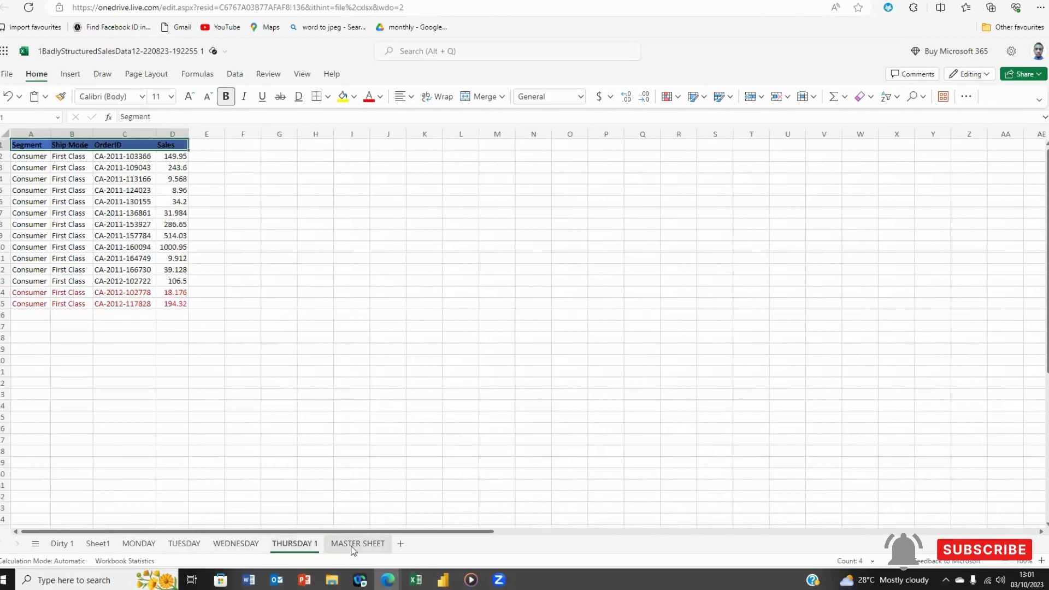
left_click(358, 544)
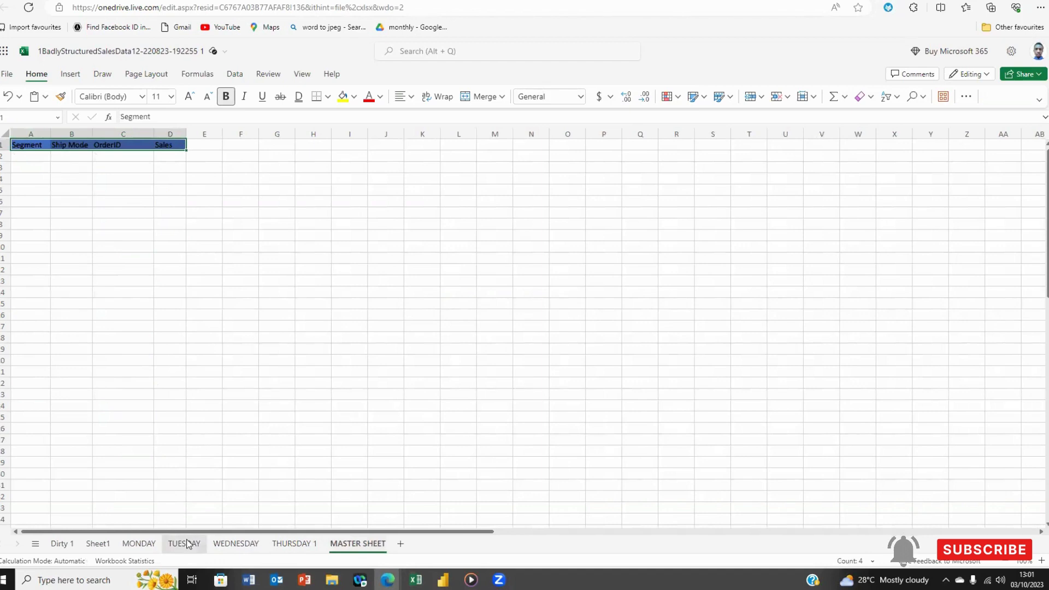
Compare the header rows of the MONDAY and TUESDAY sheets with the Segment, Ship Mode, OrderID and Sales headers in MASTER SHEET
left_click(143, 545)
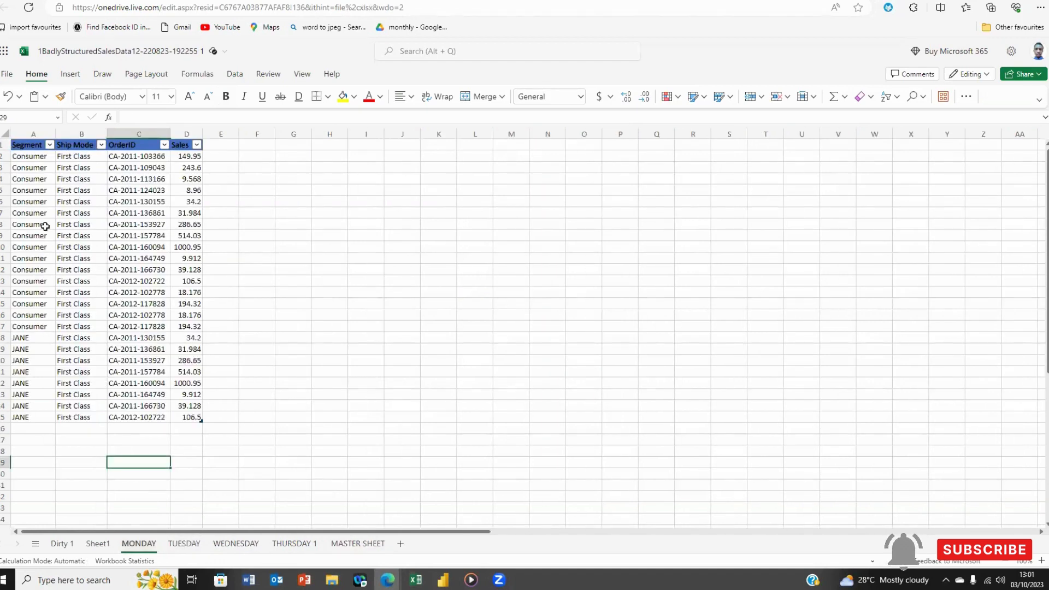
left_click_drag(27, 145, 186, 145)
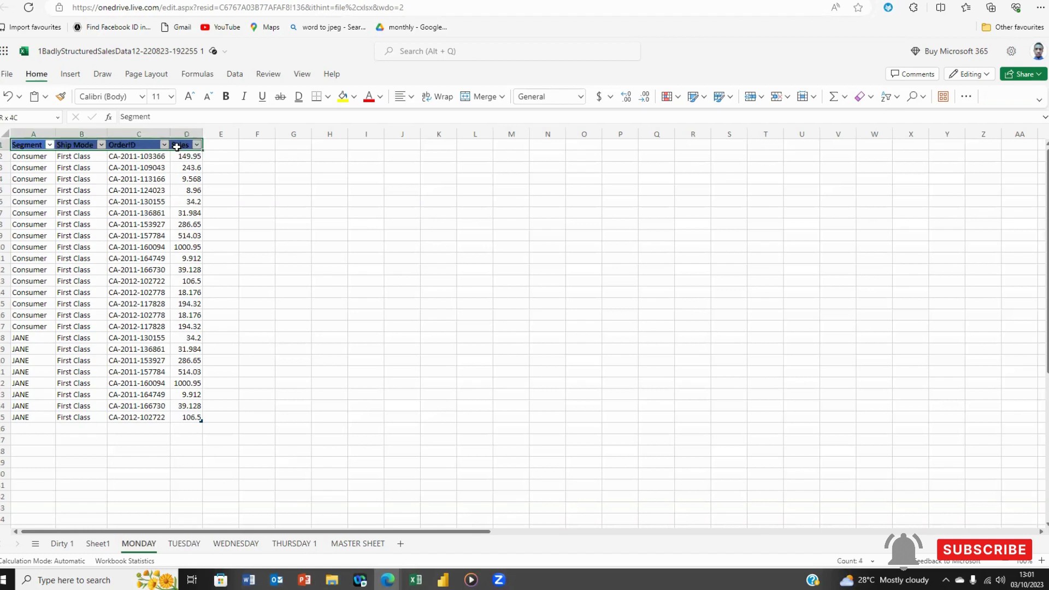
left_click(358, 544)
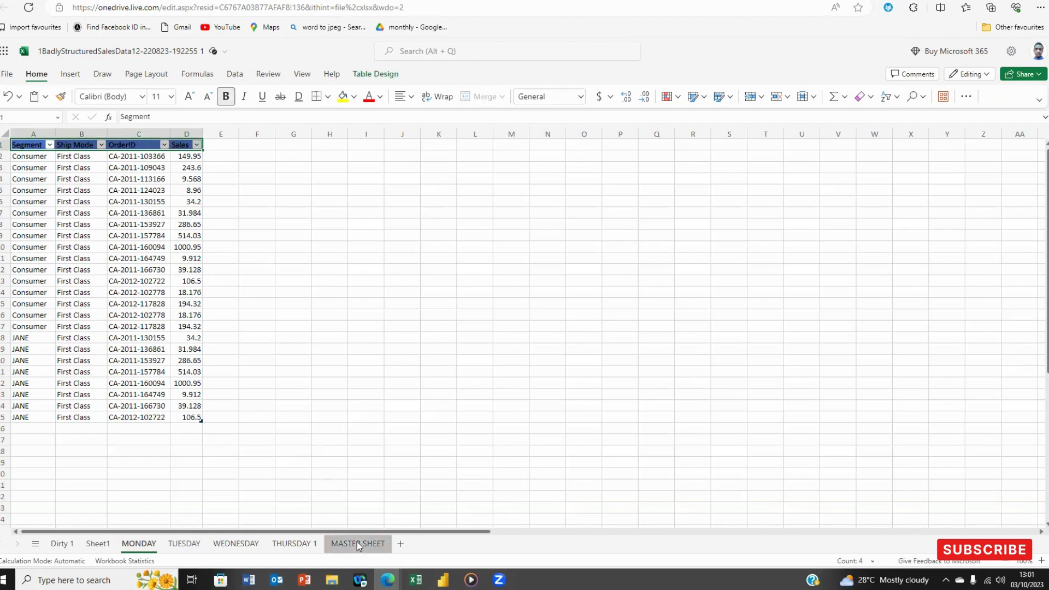
left_click(25, 145)
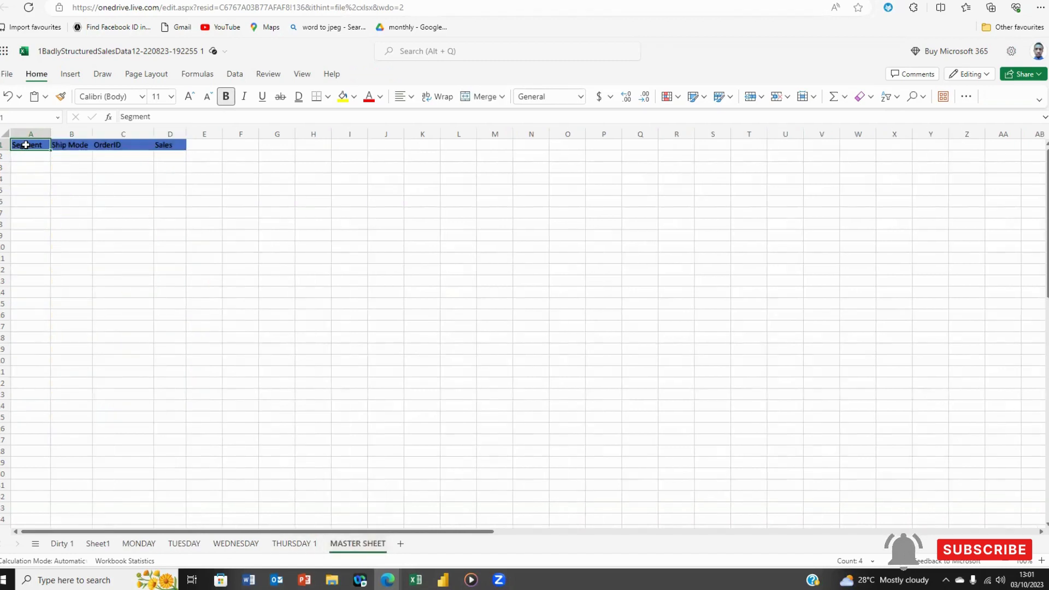
left_click(184, 544)
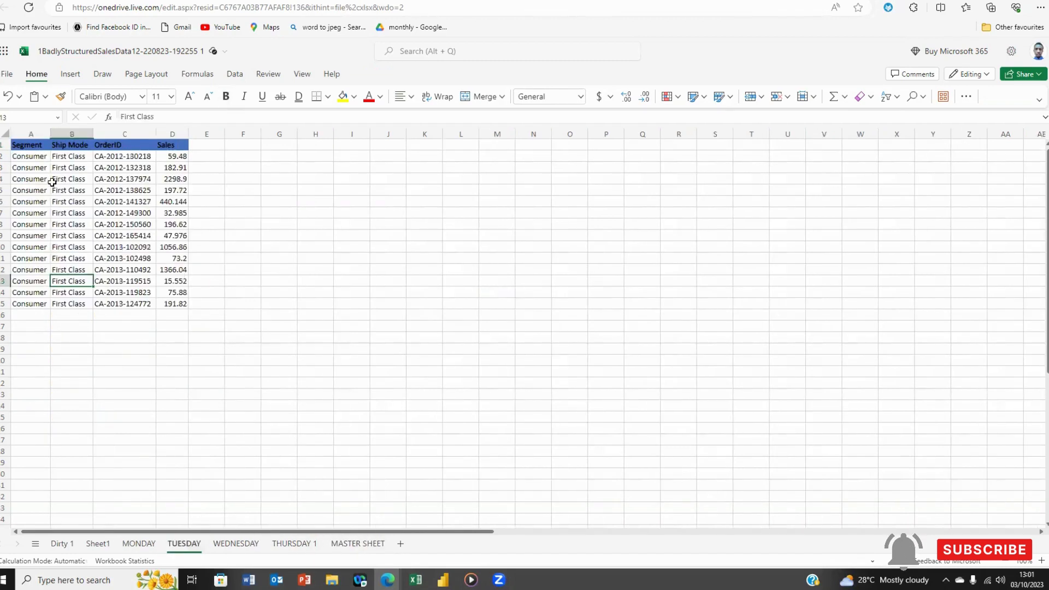
left_click(358, 544)
left_click_drag(25, 144, 169, 145)
Start a VSTACK formula in A2 of MASTER SHEET with all MONDAY table records (Table1), without headers, as the first array
left_click(18, 157)
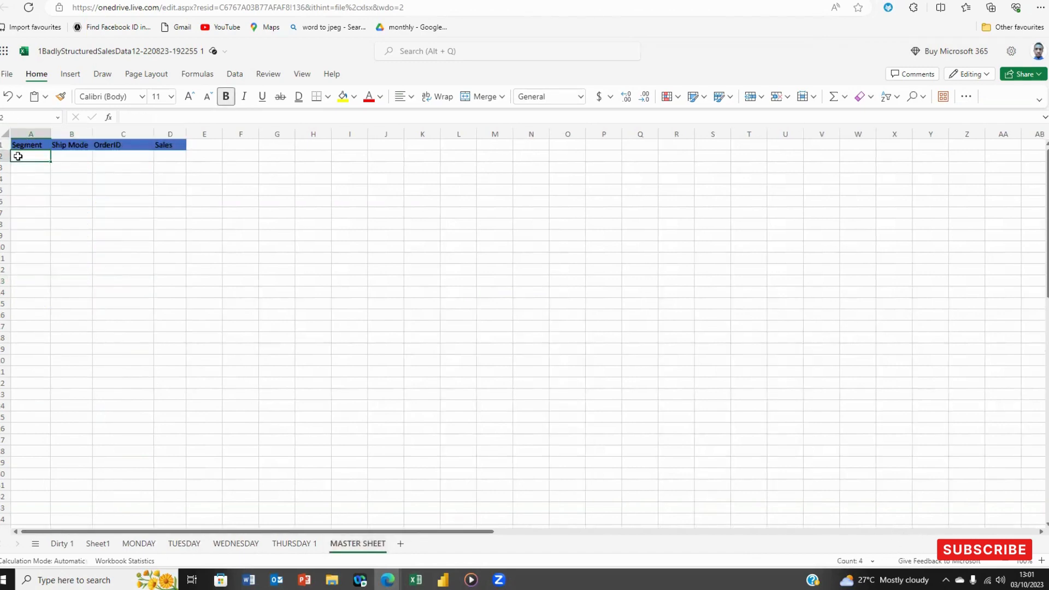
type("=V")
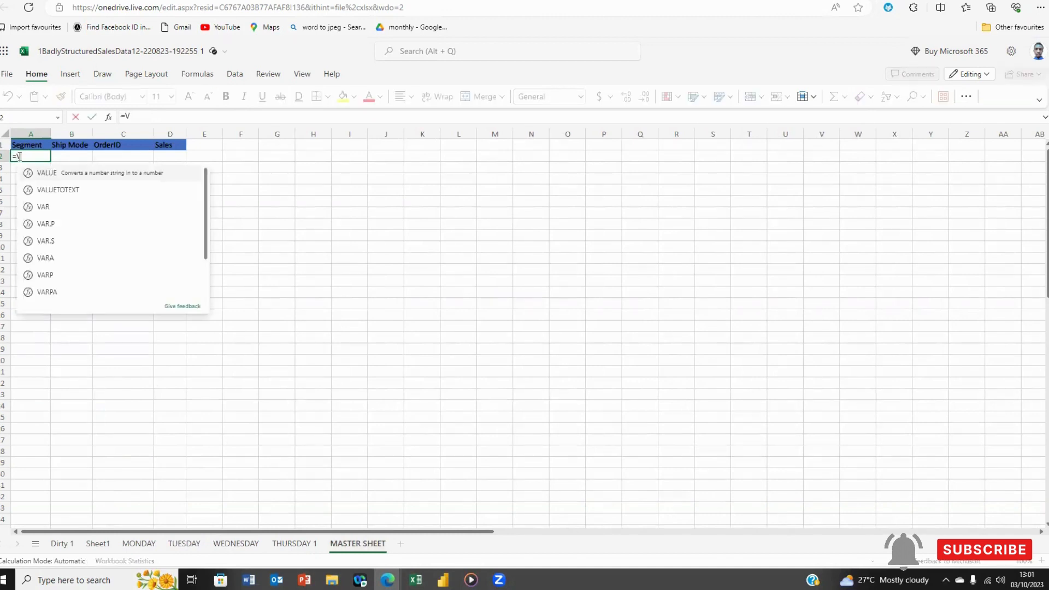
type("ST")
double_click(40, 172)
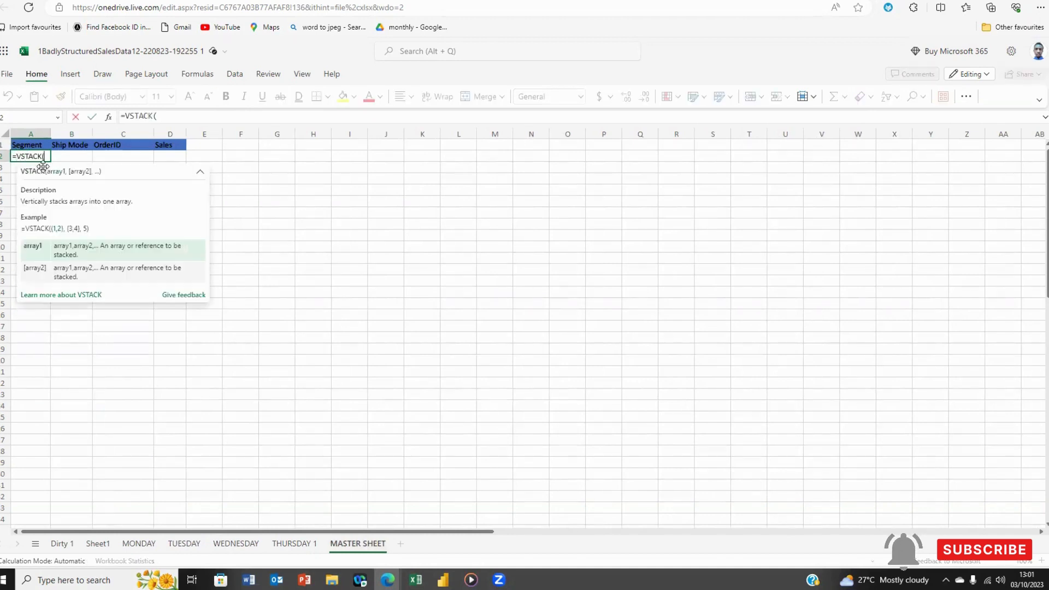
left_click(137, 547)
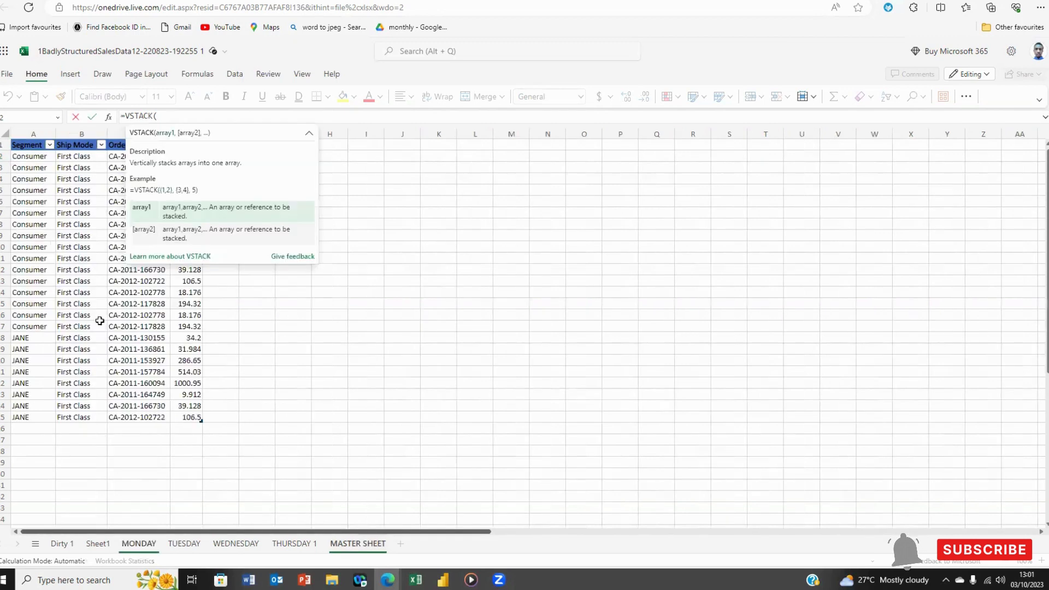
left_click_drag(28, 157, 186, 258)
left_click_drag(194, 321, 193, 417)
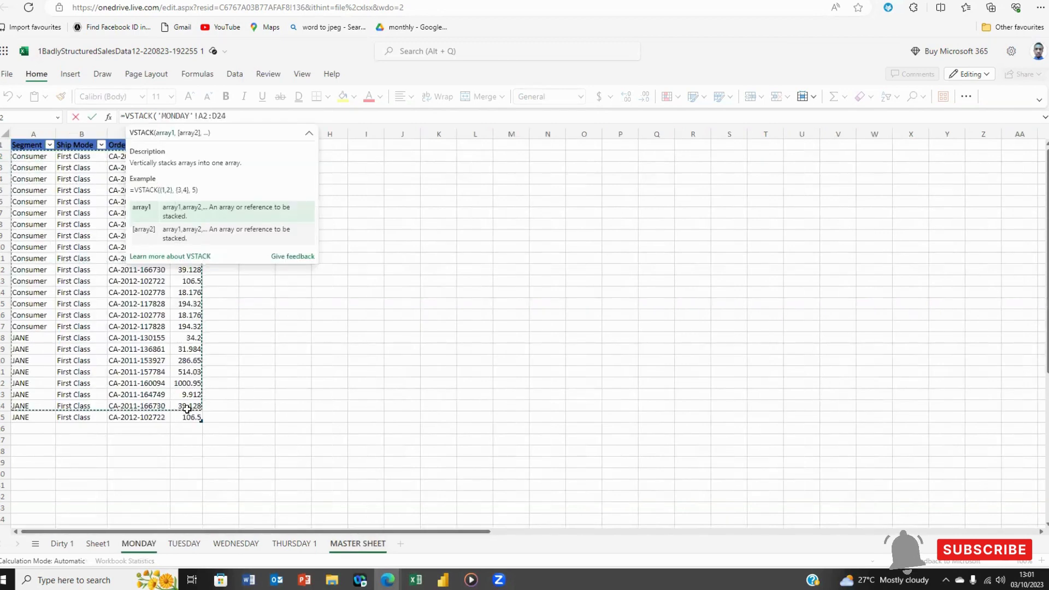
type(",")
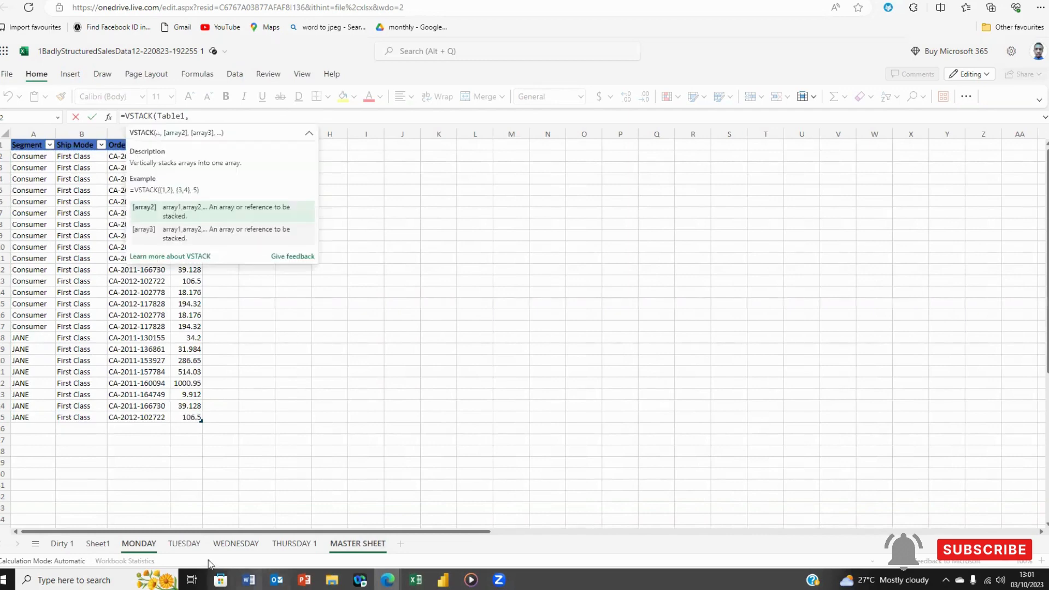
Add TUESDAY A2:D15 and WEDNESDAY A2:D22 as the second and third arrays of the VSTACK formula
left_click(184, 544)
left_click_drag(22, 153, 175, 304)
type(",")
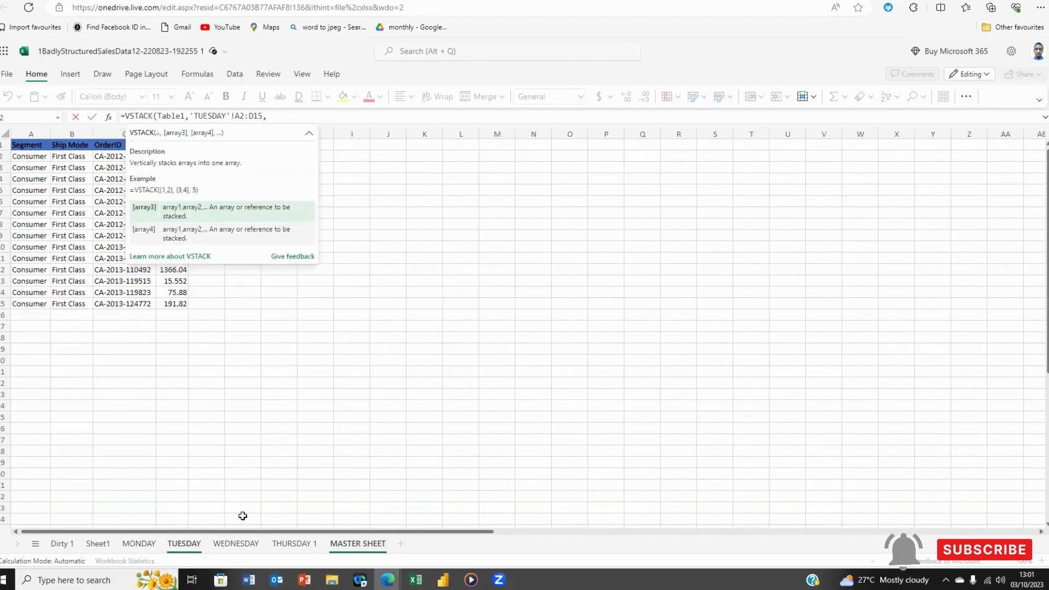
left_click(236, 544)
left_click_drag(23, 157, 182, 383)
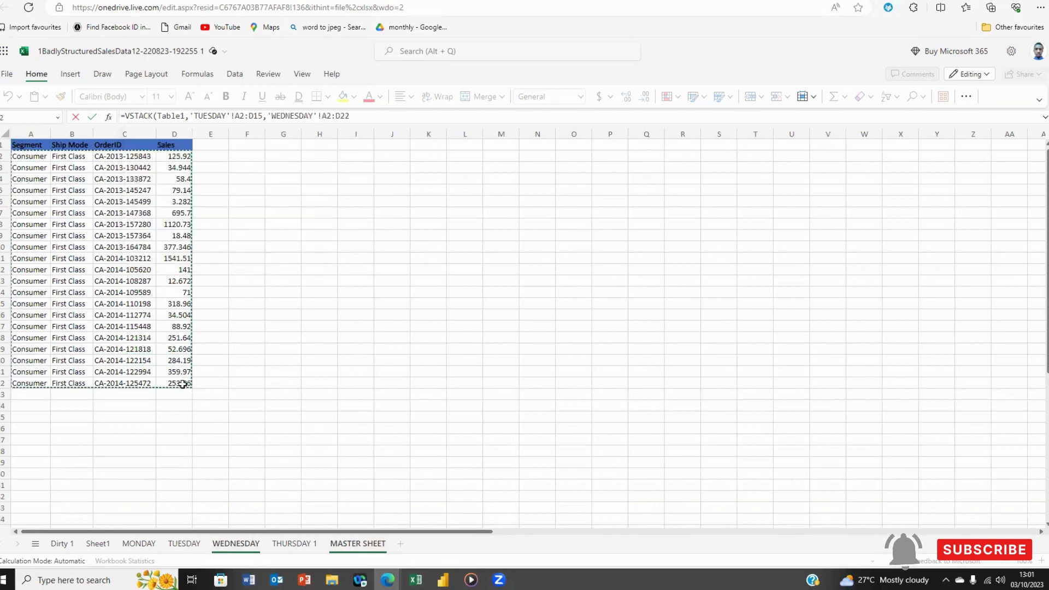
type(",")
Add THURSDAY 1 A2:D15 as the last array, complete the VSTACK formula and check the stacked records in MASTER SHEET
left_click(274, 543)
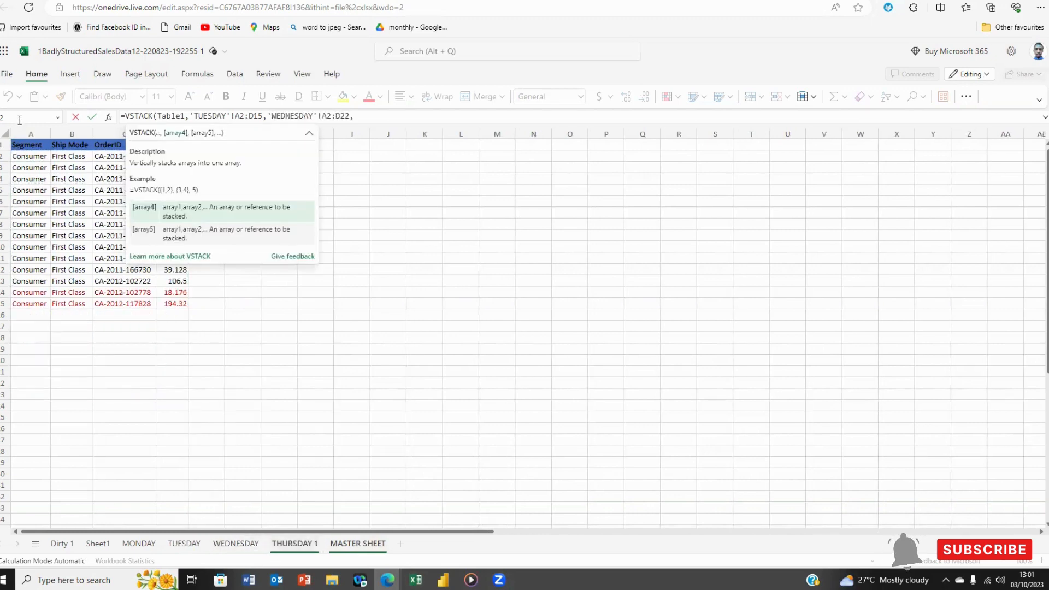
left_click_drag(17, 155, 174, 305)
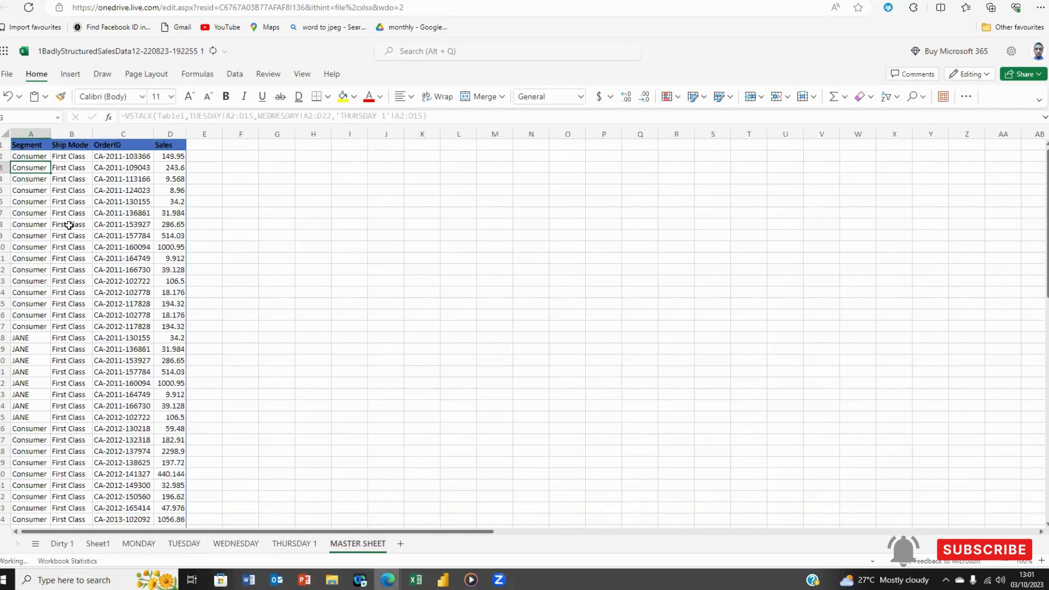
scroll(68, 230, "down", 20)
scroll(71, 276, "up", 20)
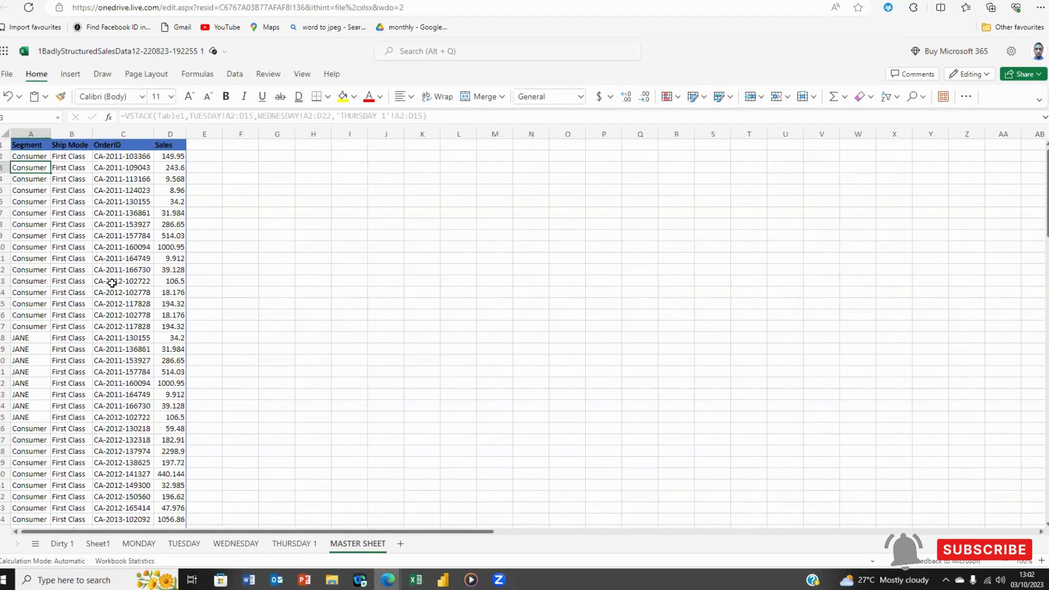
scroll(45, 358, "down", 20)
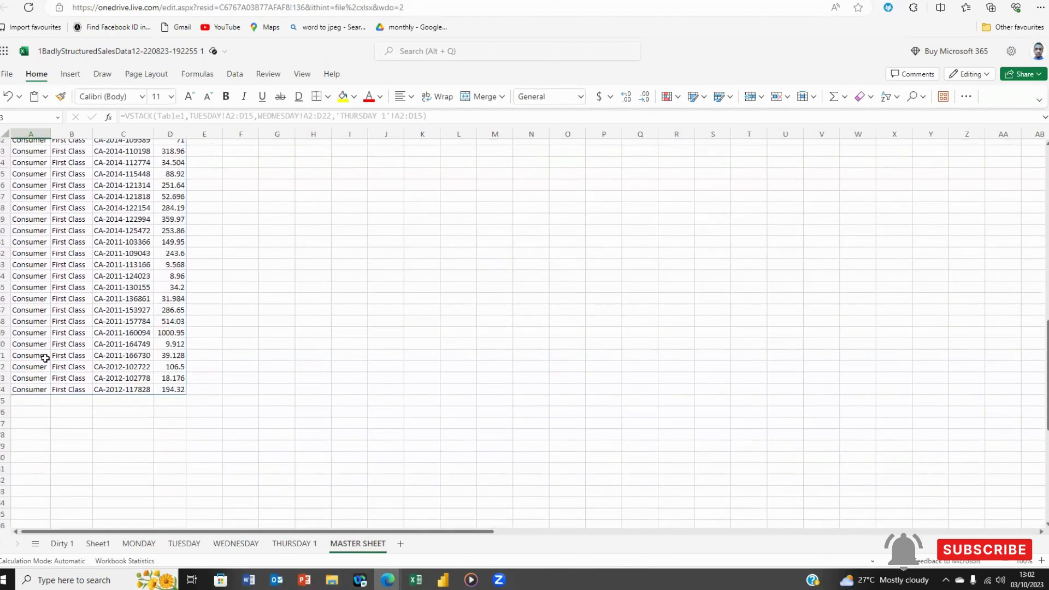
scroll(45, 358, "up", 20)
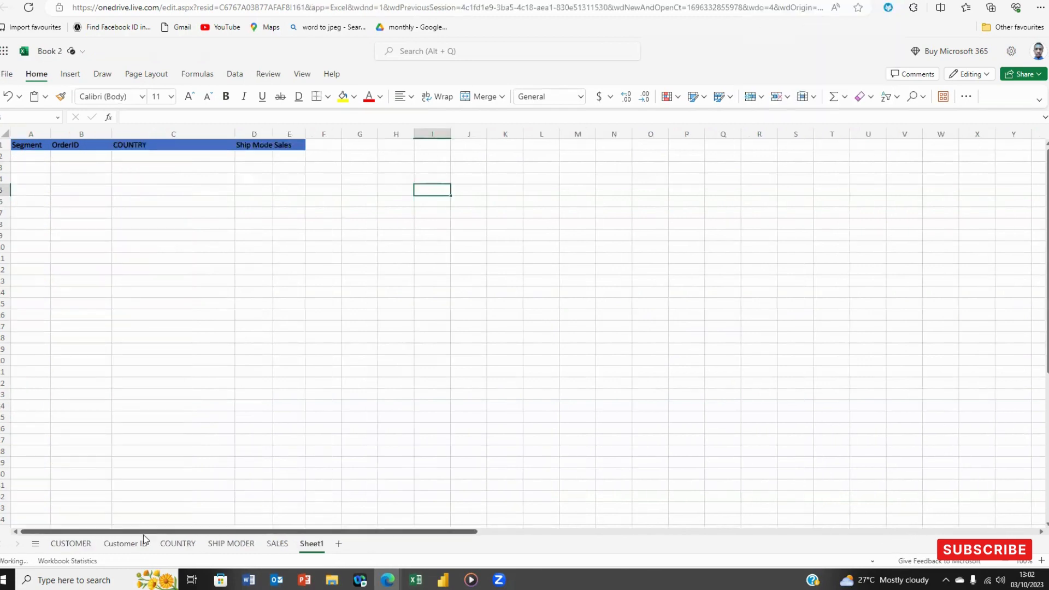
Look through the single-column CUSTOMER, Customer ID, COUNTRY, SHIP MODER and SALES sheets in Book 2
left_click(68, 544)
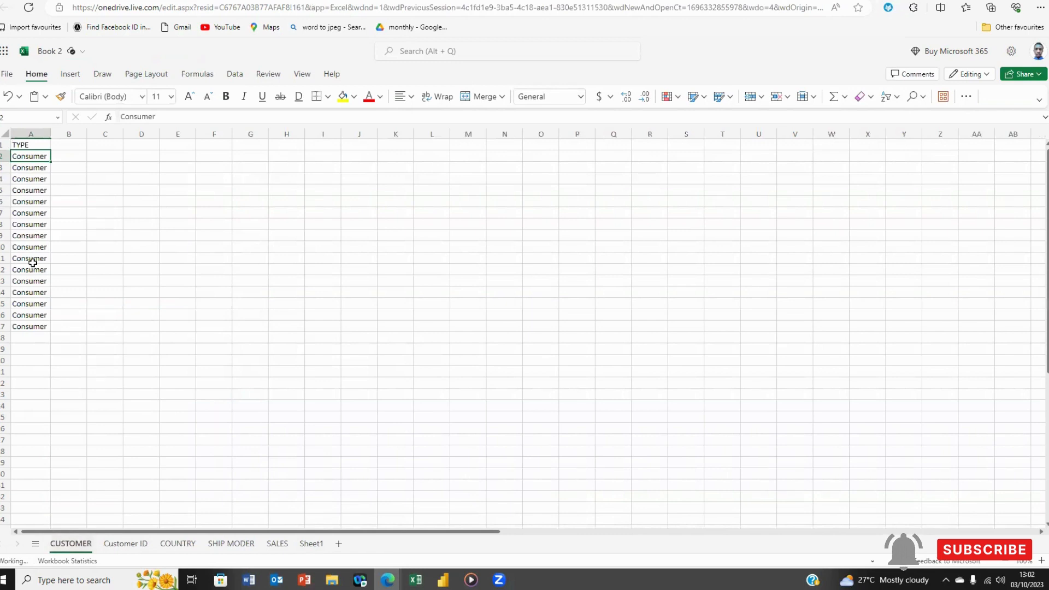
left_click(26, 145)
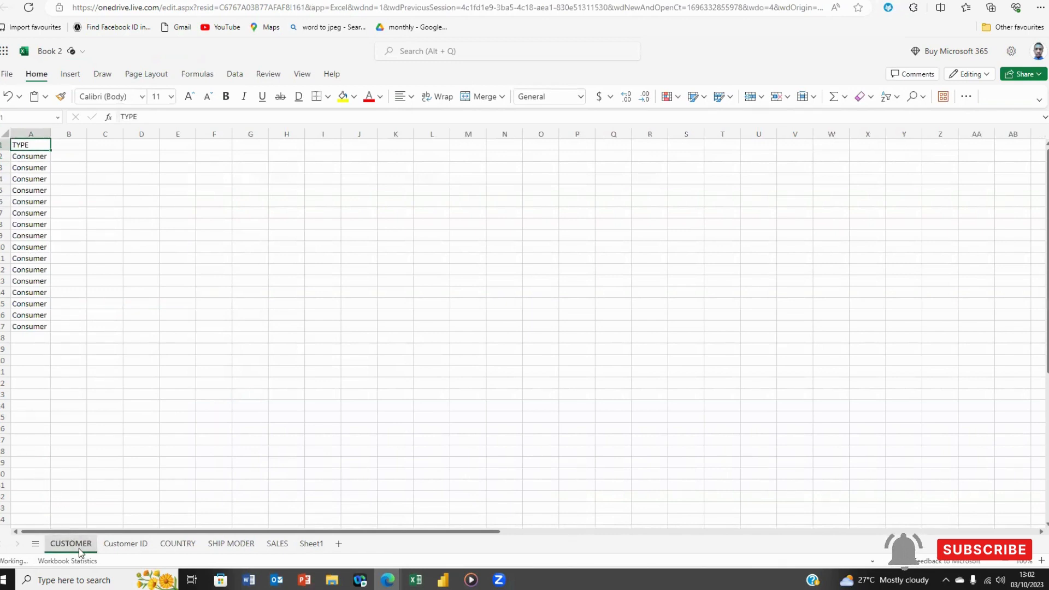
left_click(123, 544)
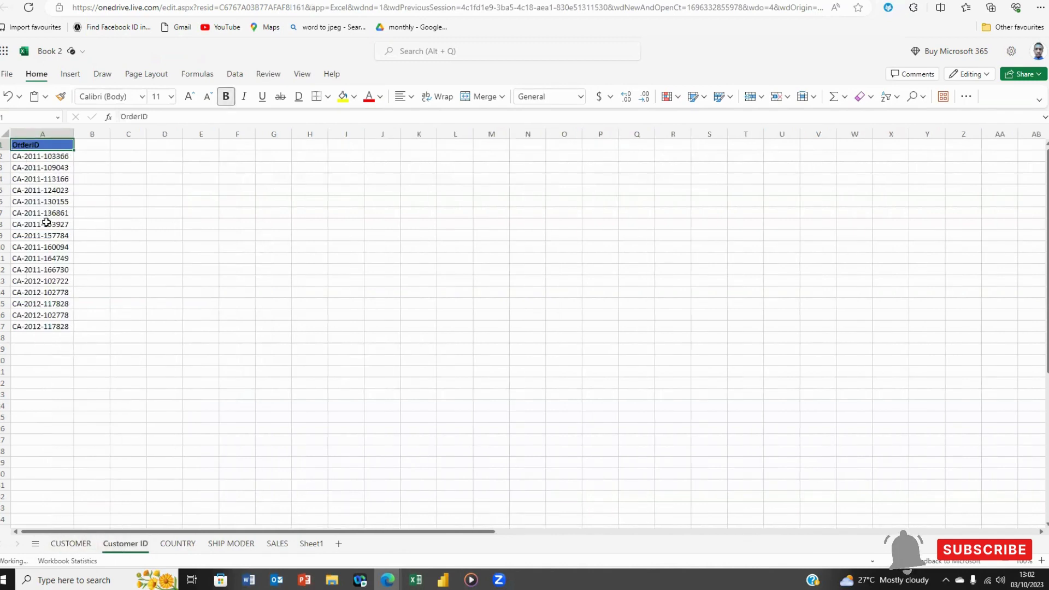
left_click(179, 546)
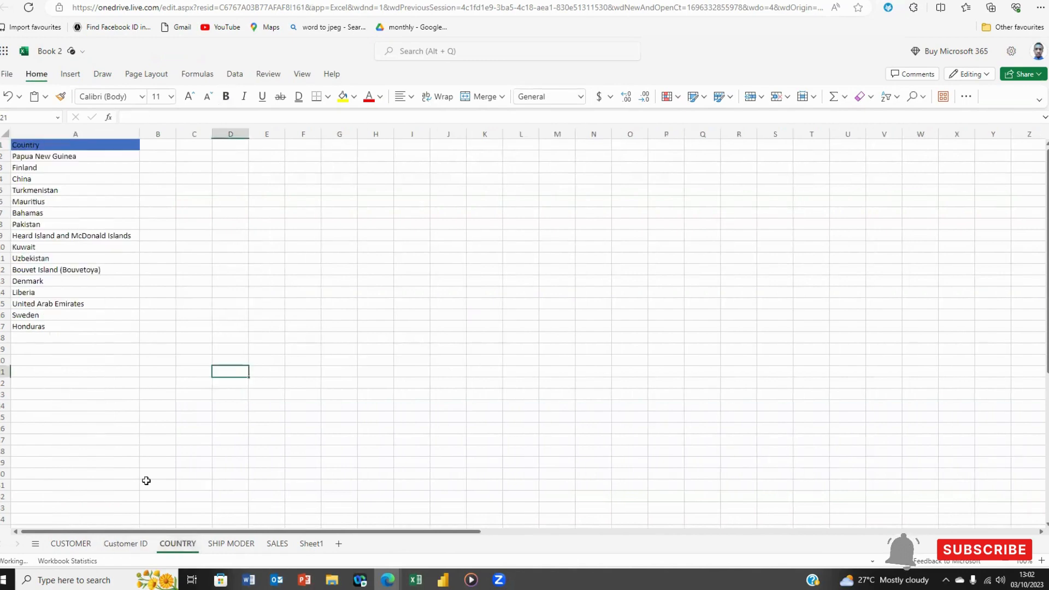
left_click(230, 546)
left_click(278, 545)
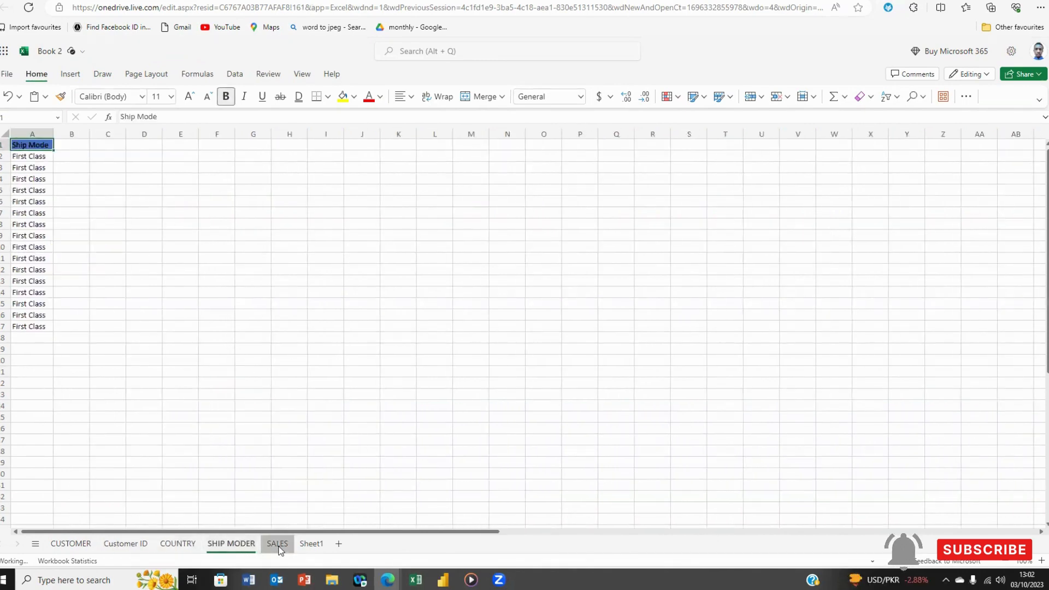
Rename Sheet1, which holds the empty Segment-to-Sales header row, as MASTER SHEET
left_click(312, 545)
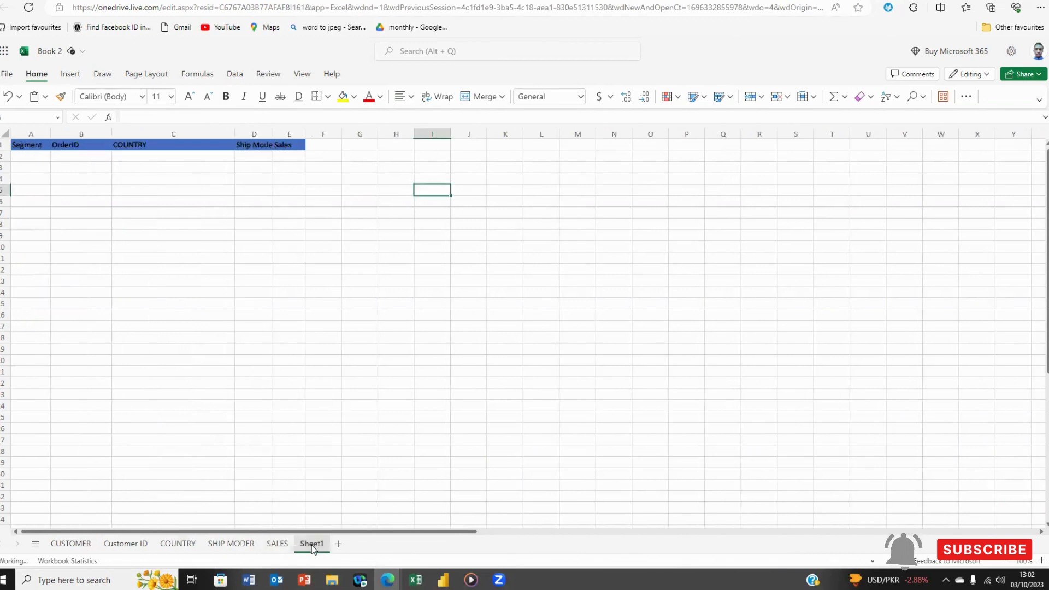
double_click(314, 544)
key("BackSpace")
key("BackSpace")
key("BackSpace")
key("BackSpace")
key("BackSpace")
key("BackSpace")
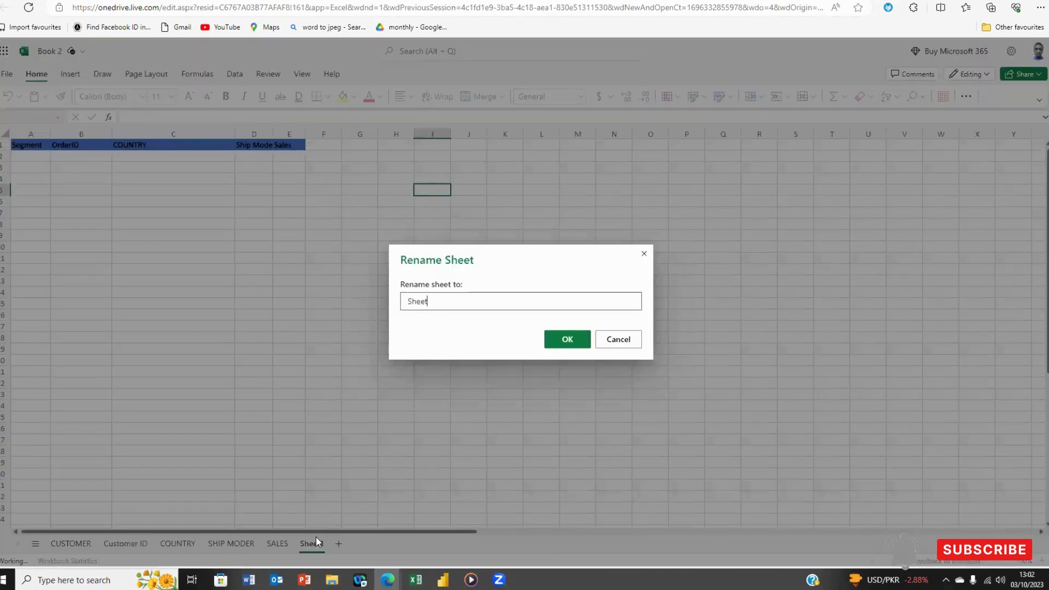
type("MASTER SHEET")
left_click(575, 340)
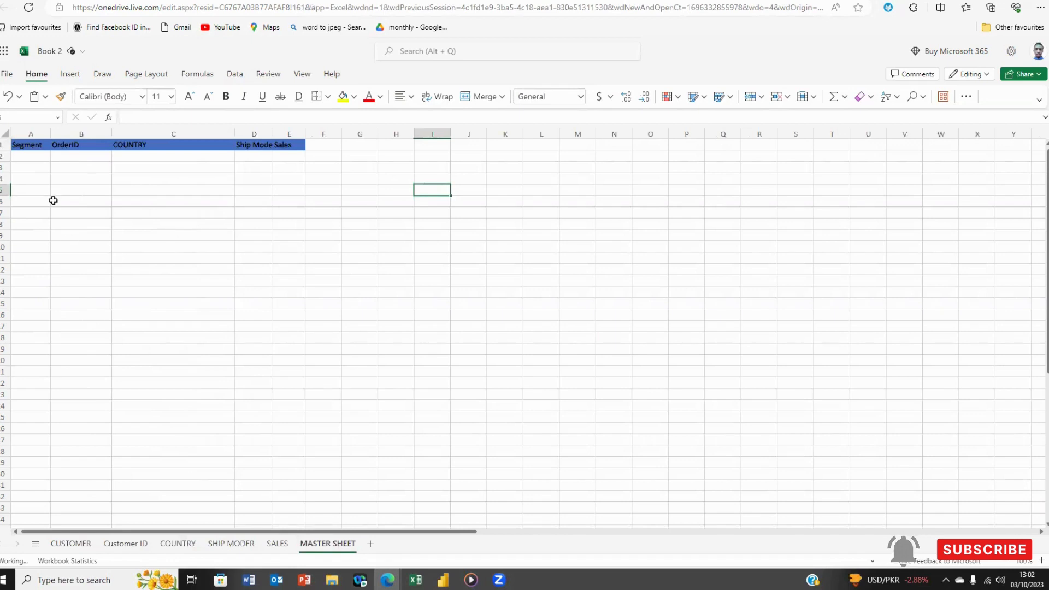
Start an HSTACK formula in A2 of MASTER SHEET with CUSTOMER A2:A17 as the first array
left_click(19, 158)
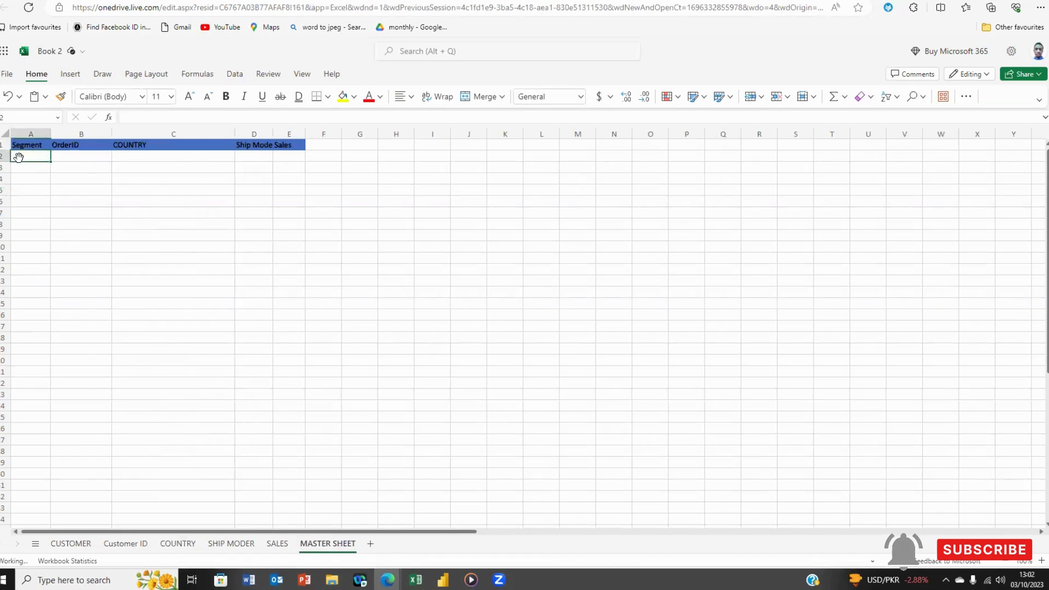
type("H")
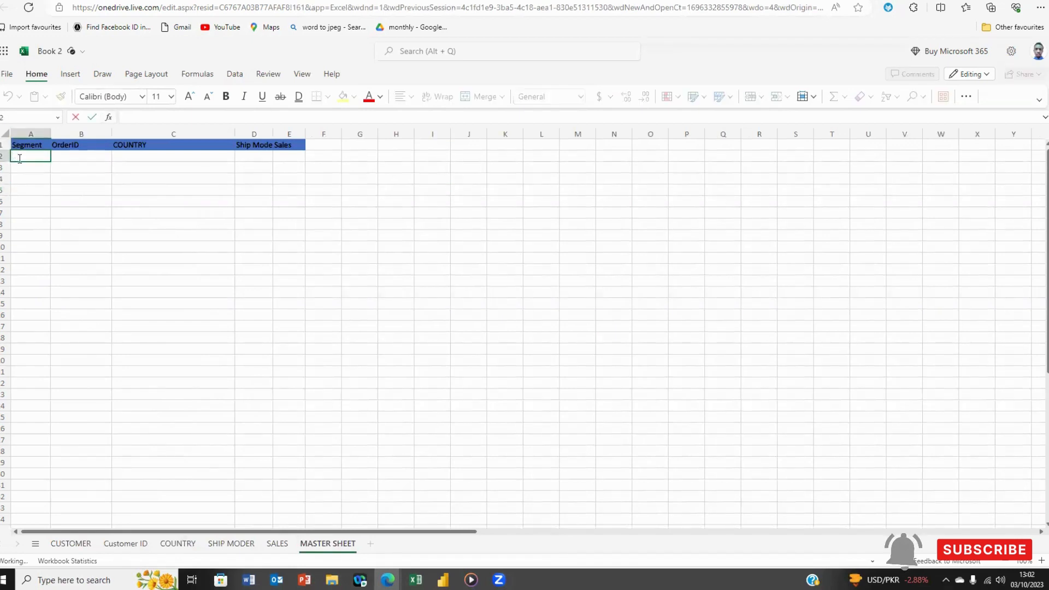
key("BackSpace")
type("=")
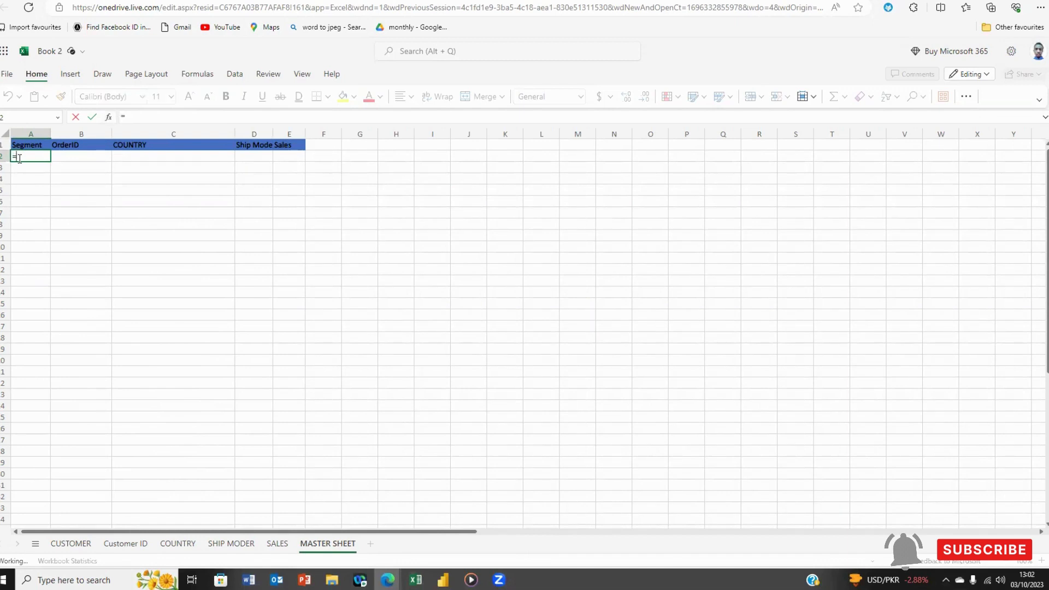
type("HST")
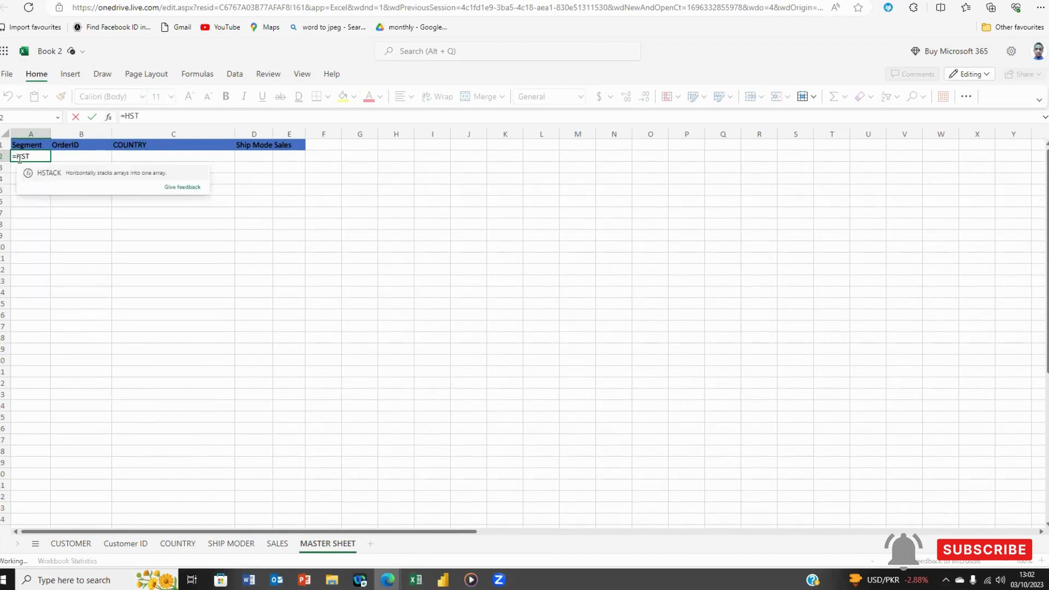
type("ACK(")
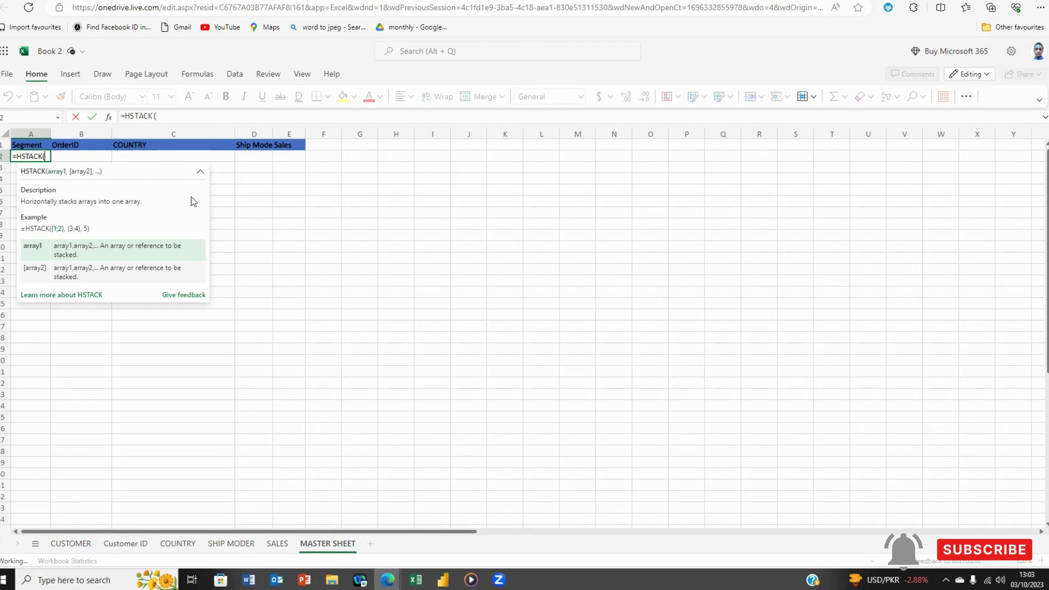
left_click(70, 544)
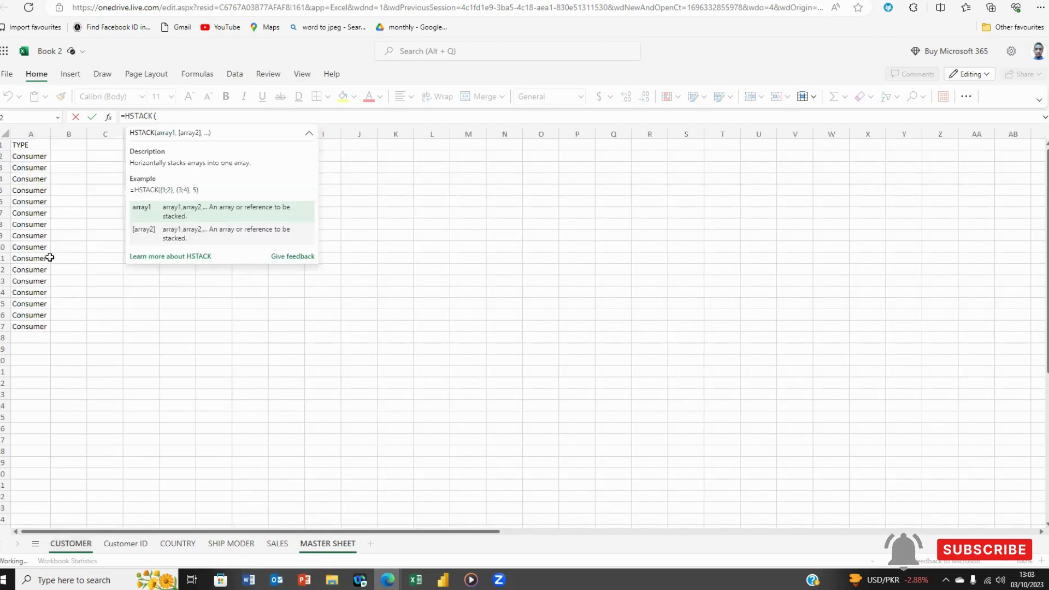
left_click_drag(30, 156, 33, 328)
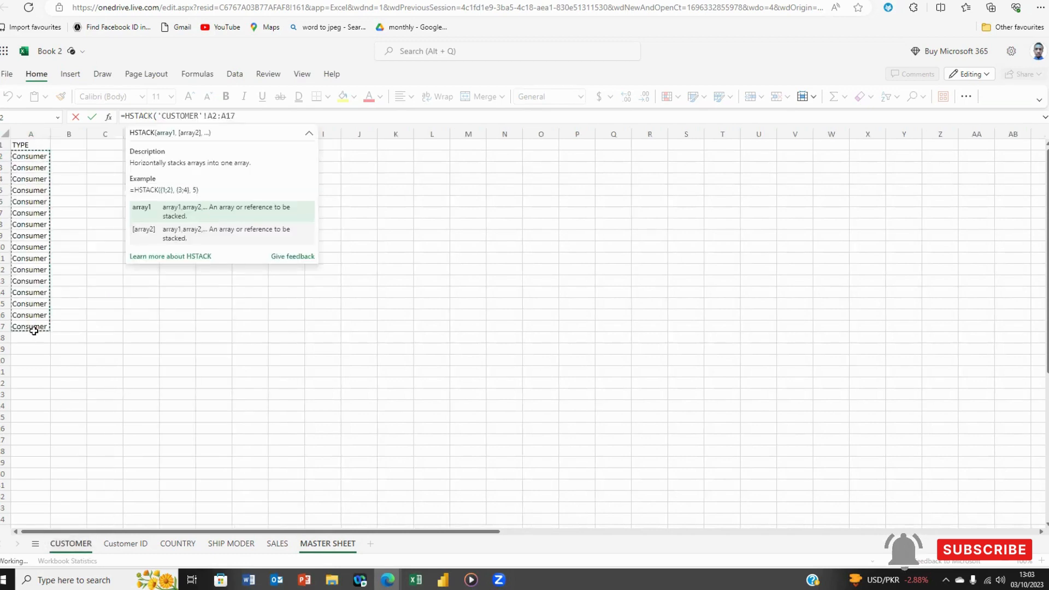
type(",")
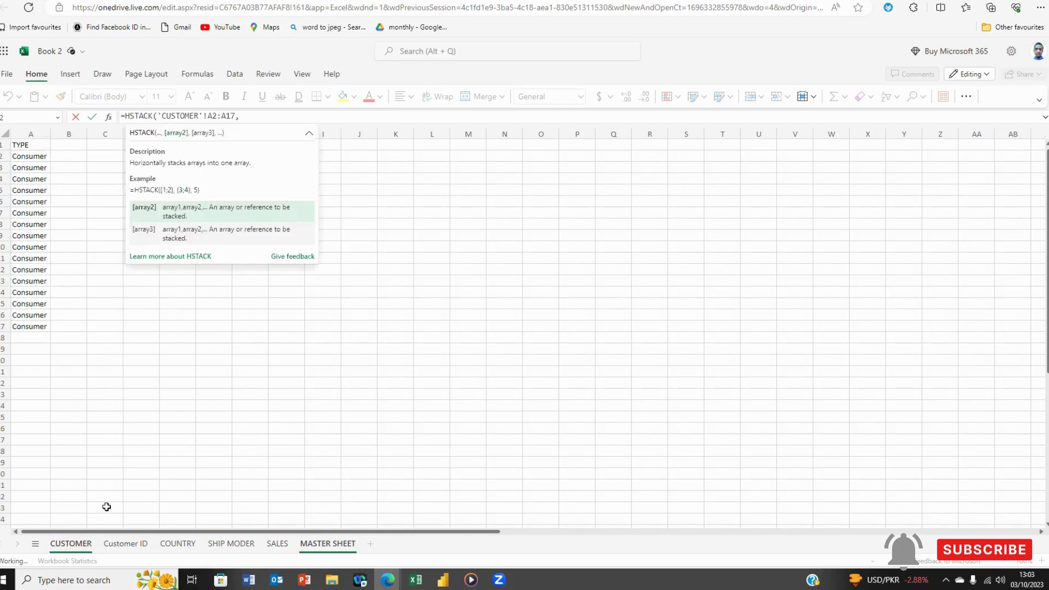
Add Customer ID A2:A17 and COUNTRY A2:A17 as the second and third arrays of the HSTACK formula
left_click(125, 544)
left_click_drag(39, 157, 49, 324)
type(",")
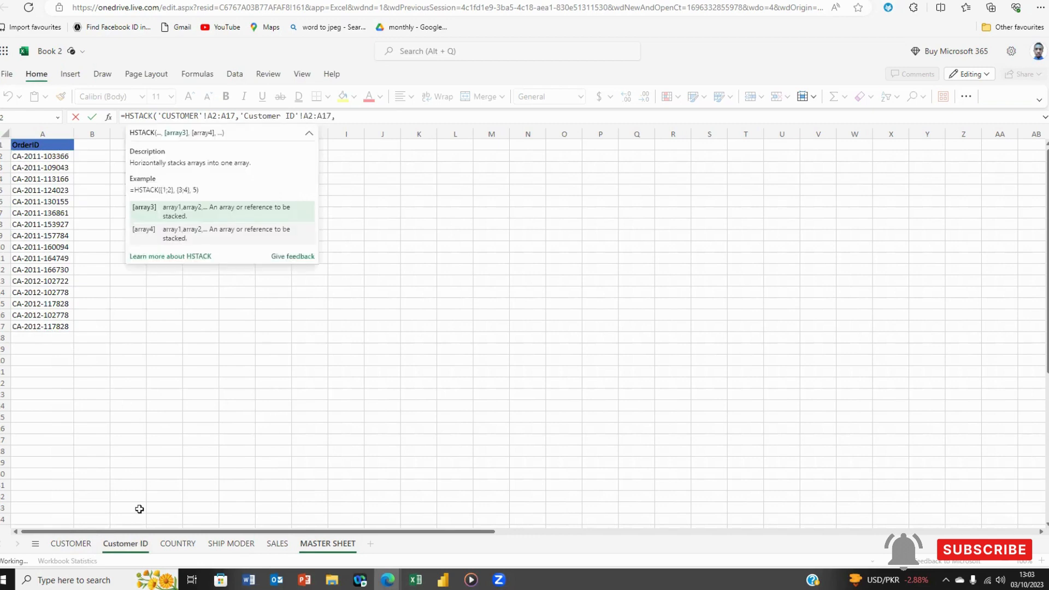
left_click(166, 544)
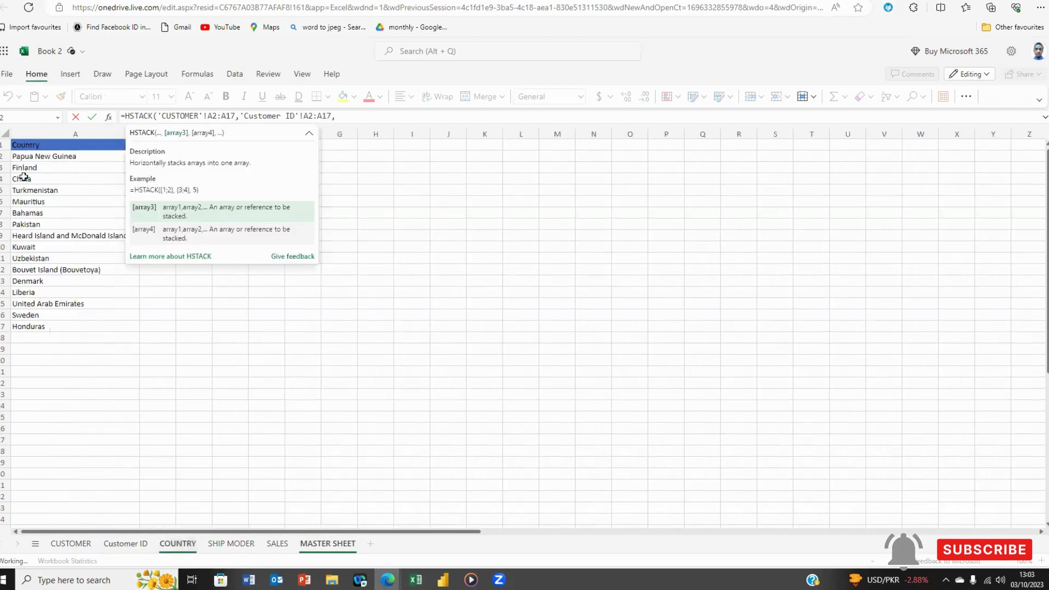
left_click_drag(20, 155, 37, 330)
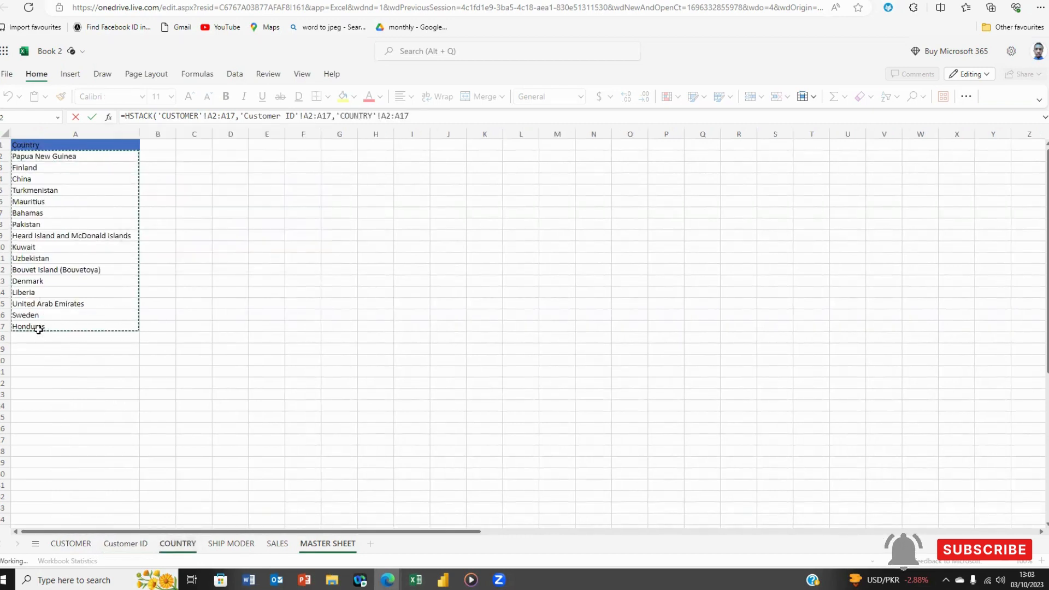
type(",")
Add SHIP MODER A2:A17 and SALES A2:A17 as the last arrays and complete the HSTACK formula
left_click(231, 544)
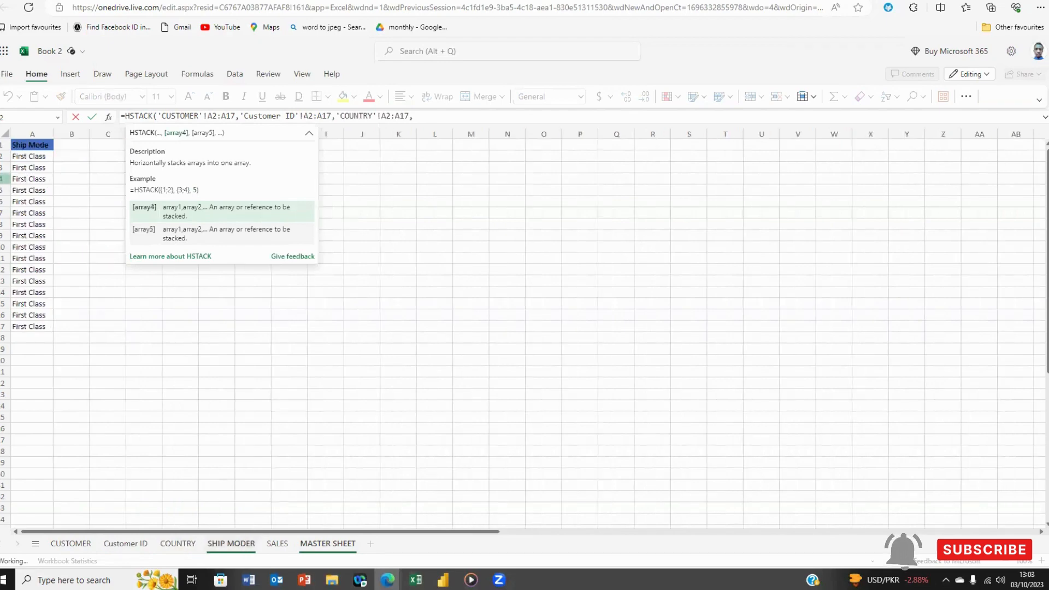
left_click_drag(26, 155, 22, 322)
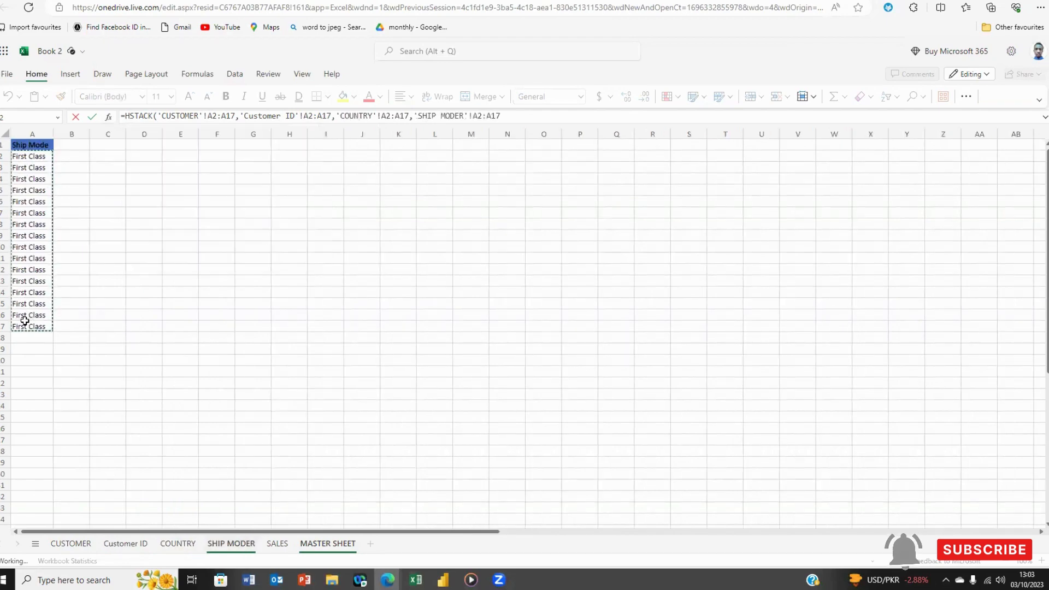
type(",")
left_click(277, 544)
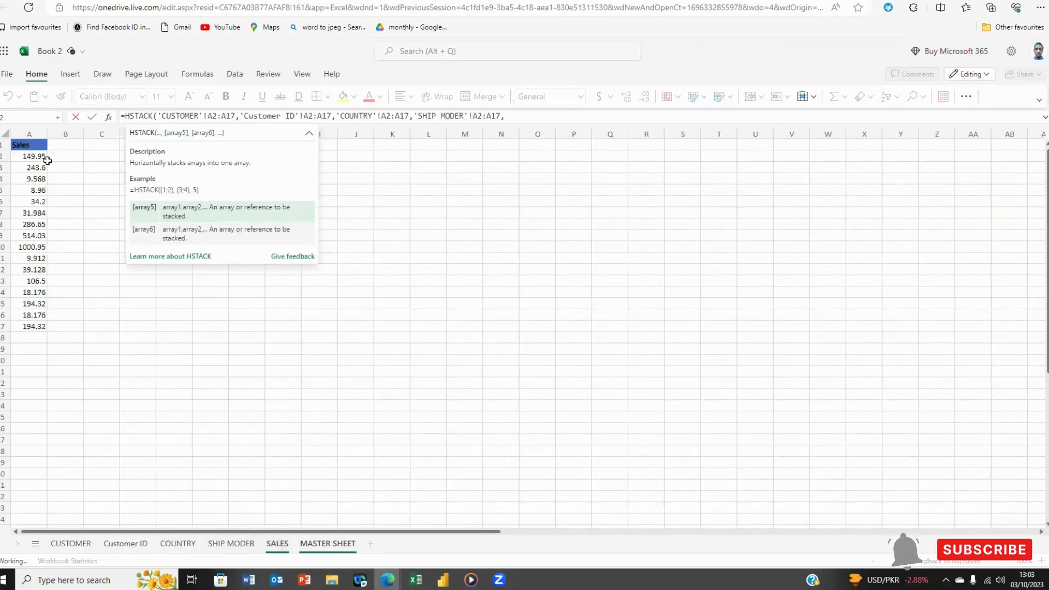
left_click_drag(26, 156, 27, 327)
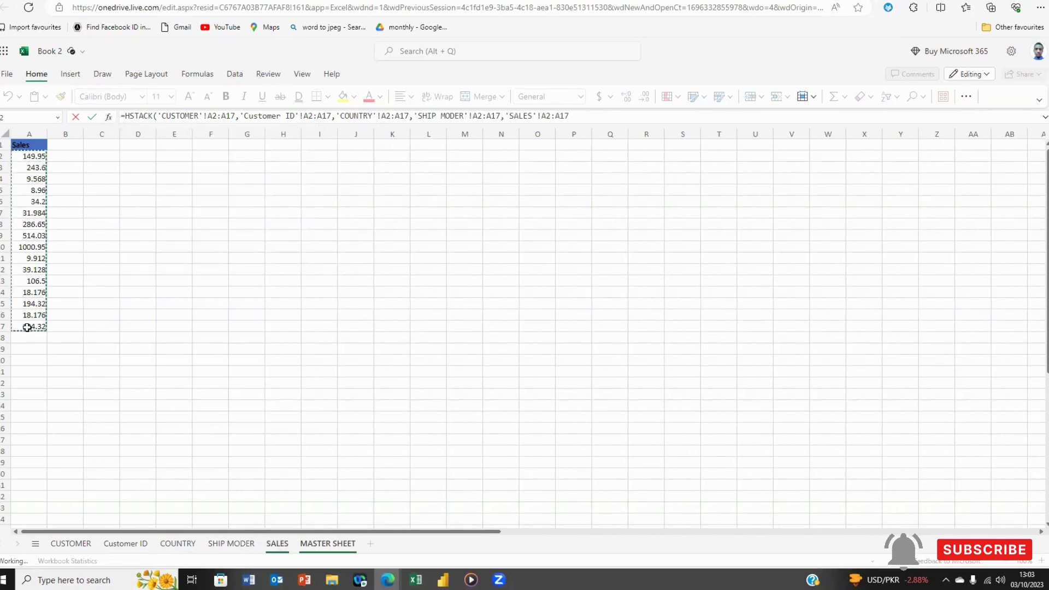
key("Return")
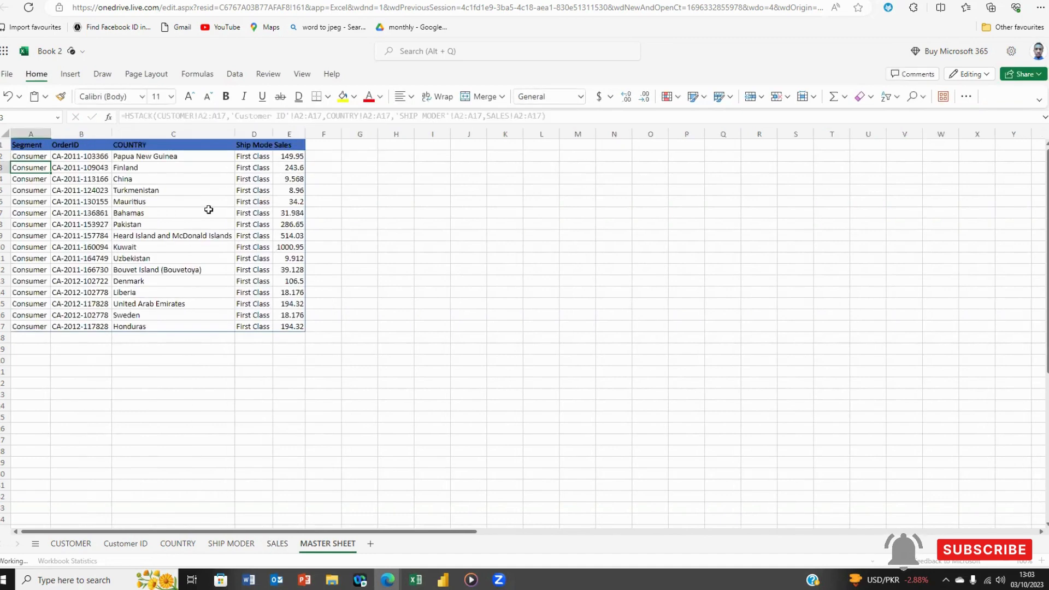
Auto-fit the widths of columns A to E in MASTER SHEET to their contents
double_click(113, 134)
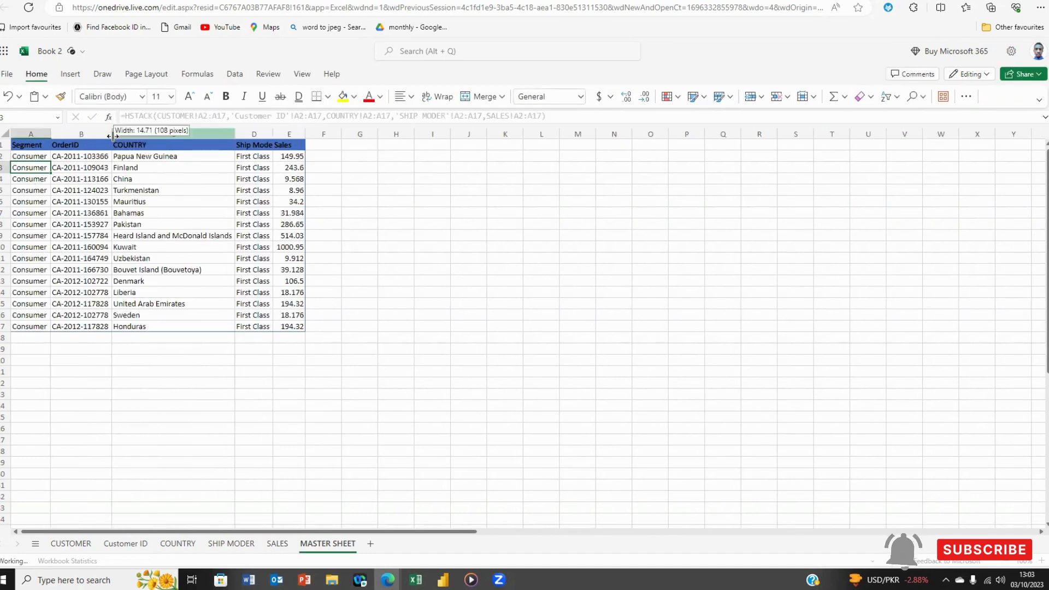
left_click_drag(21, 139, 280, 184)
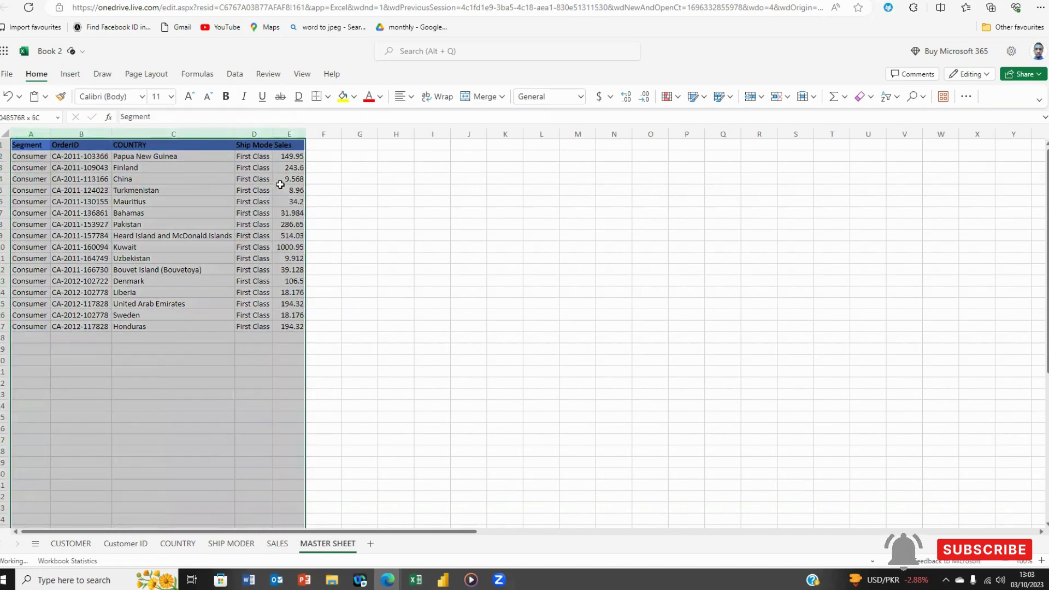
key("ctrl+b")
double_click(236, 135)
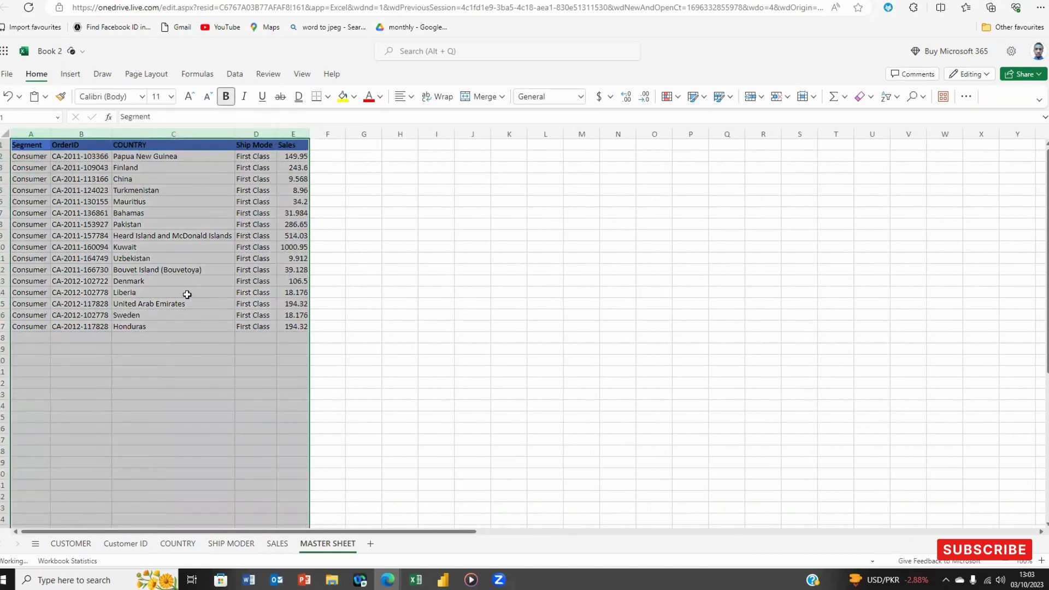
left_click(82, 338)
Inspect the HSTACK formula from cell A17 of the combined table without altering it
left_click(43, 328)
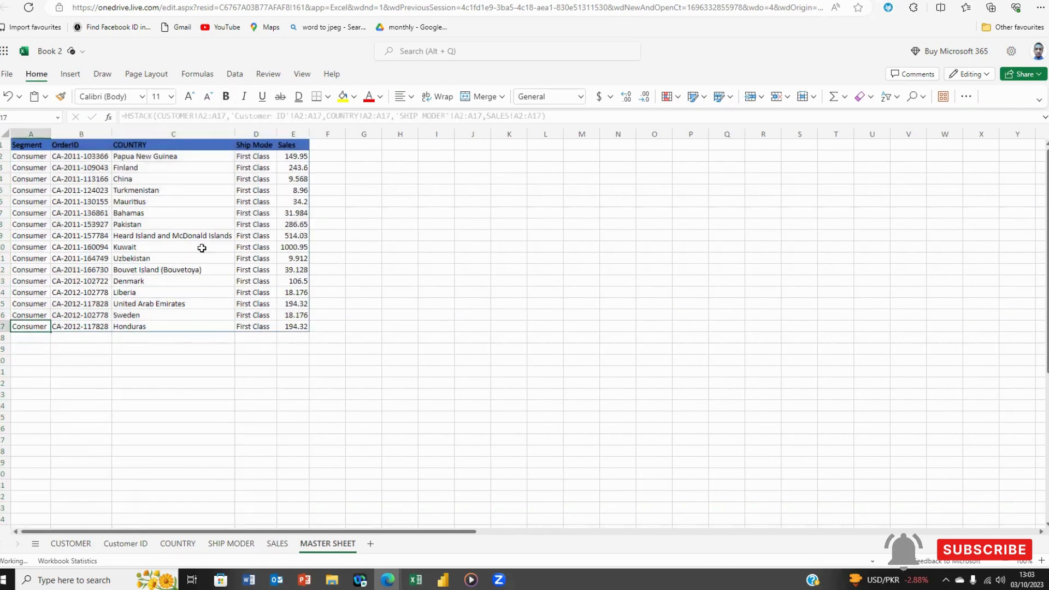
left_click(223, 115)
left_click(232, 116)
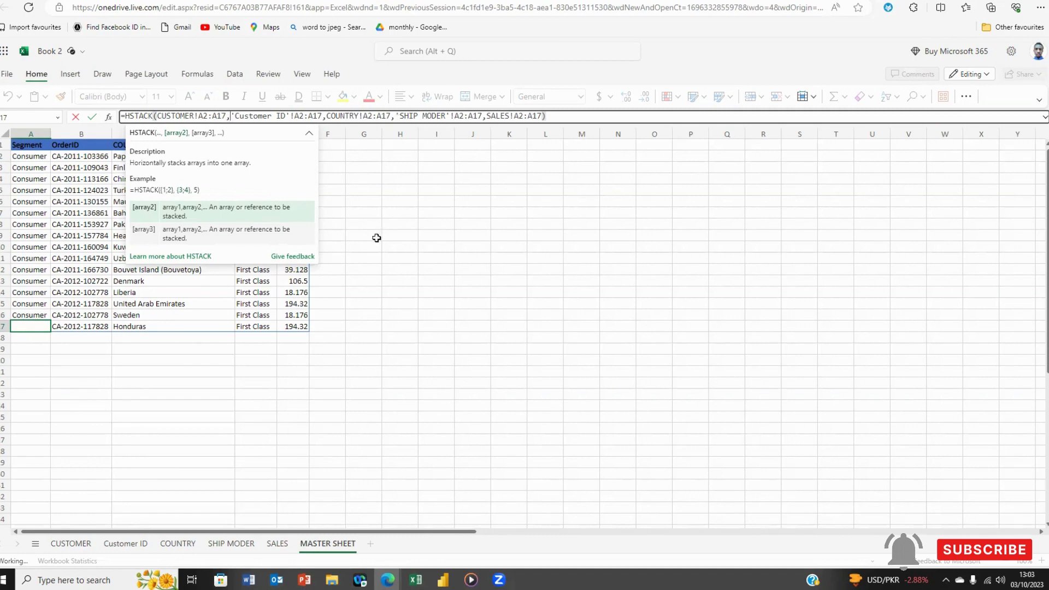
key("Return")
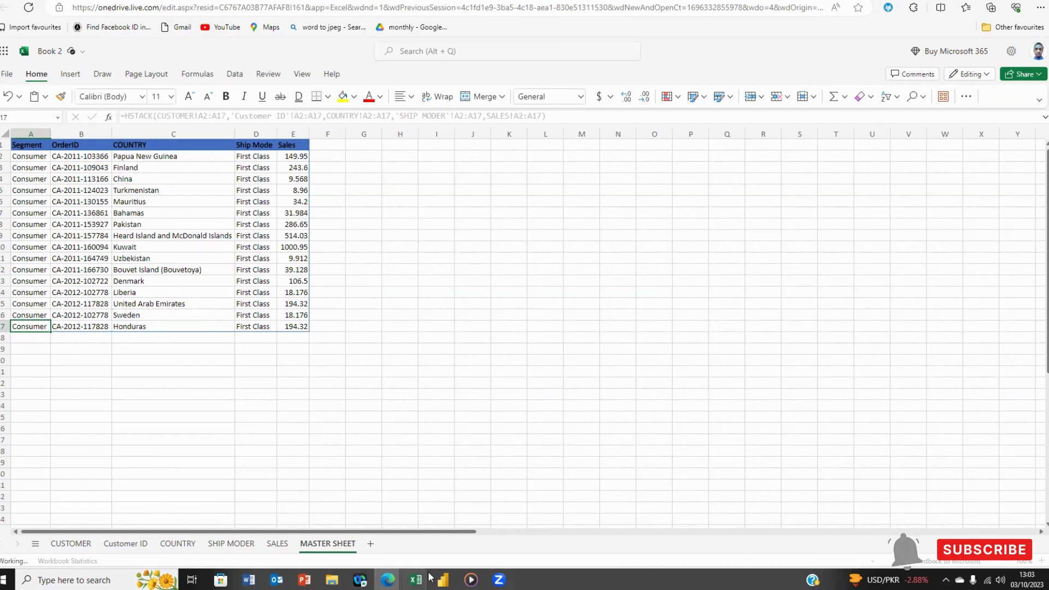
In Book 1's TEXT SPLIT sheet, enter =TEXTSPLIT(B2," ") in C2 to split the first full name into first and last name
mouse_move(430, 576)
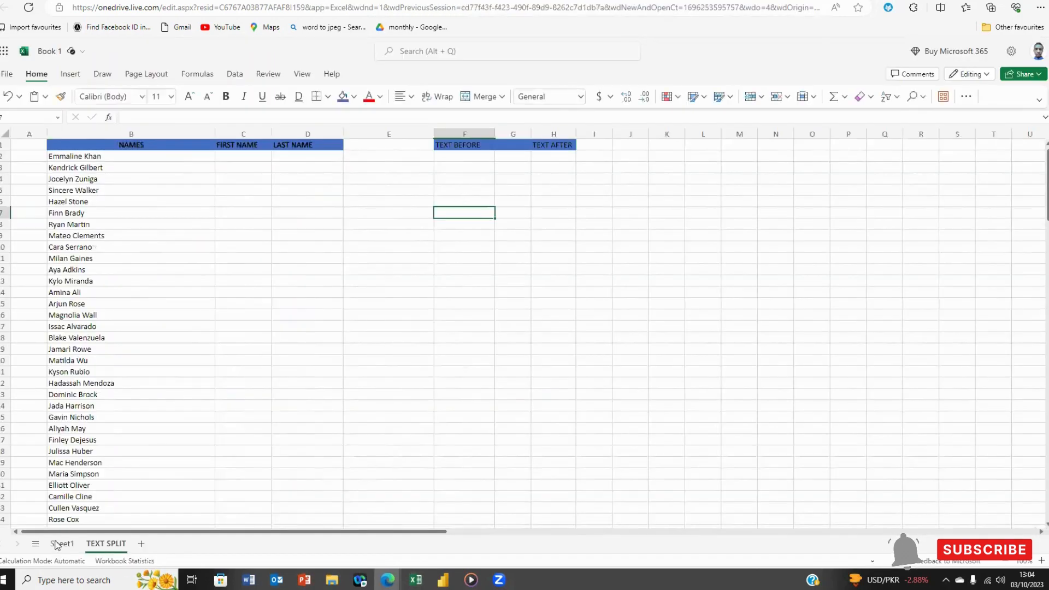
left_click(62, 546)
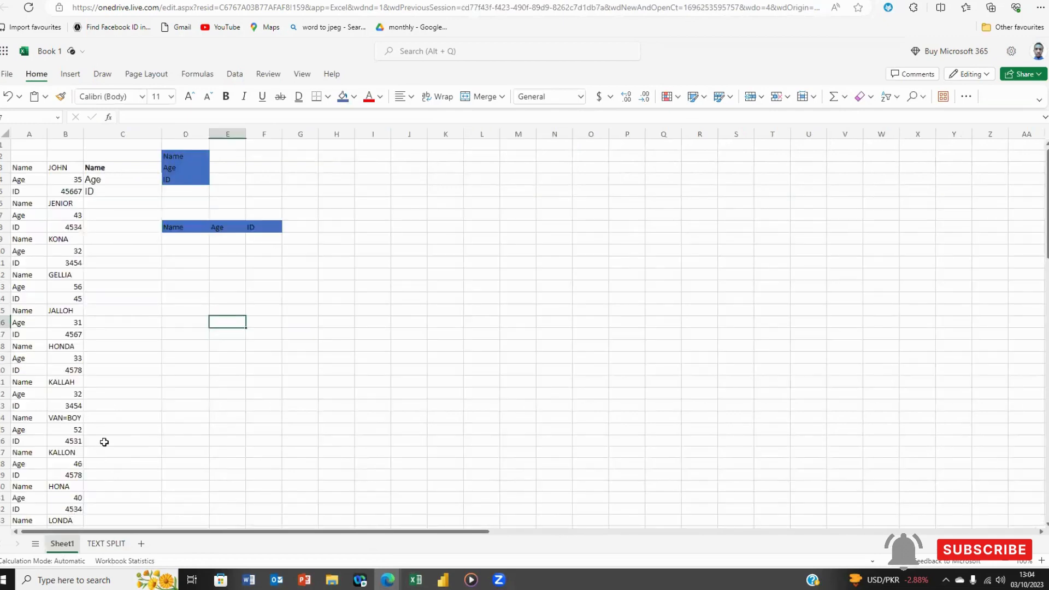
left_click(100, 543)
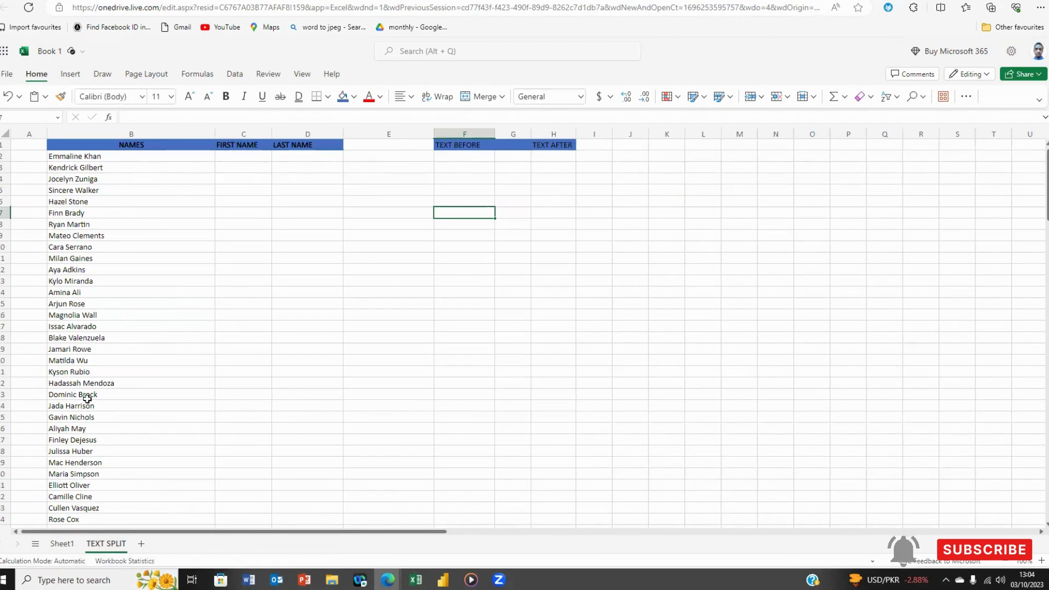
left_click(240, 158)
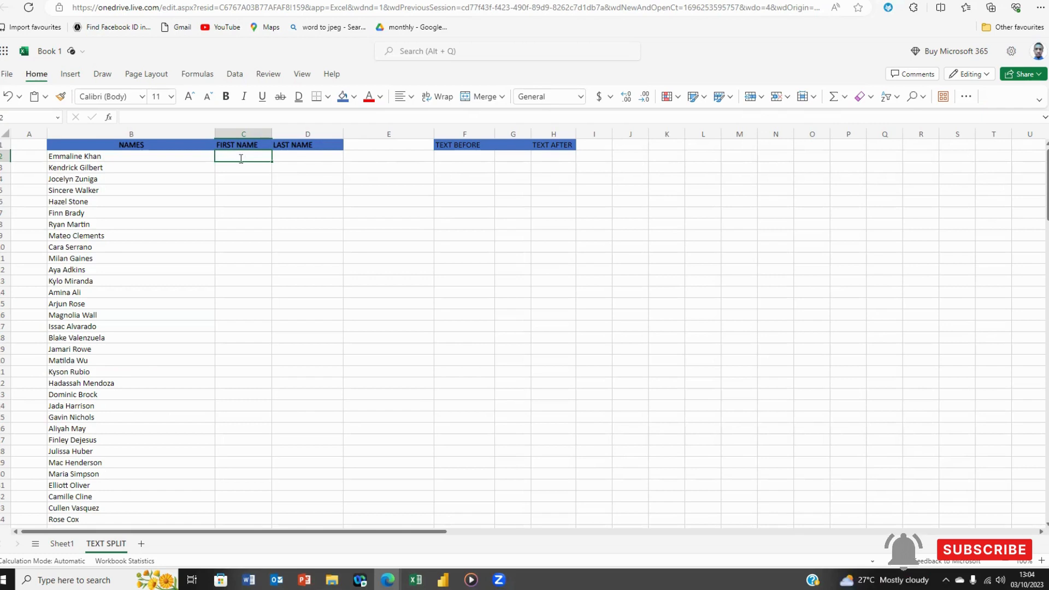
type("=")
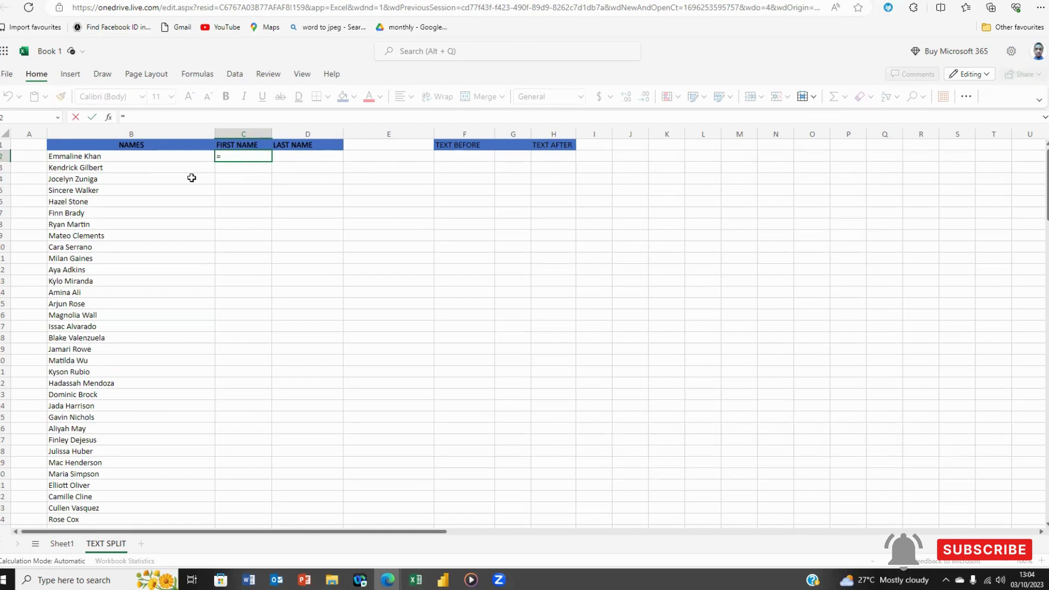
type("TEXT")
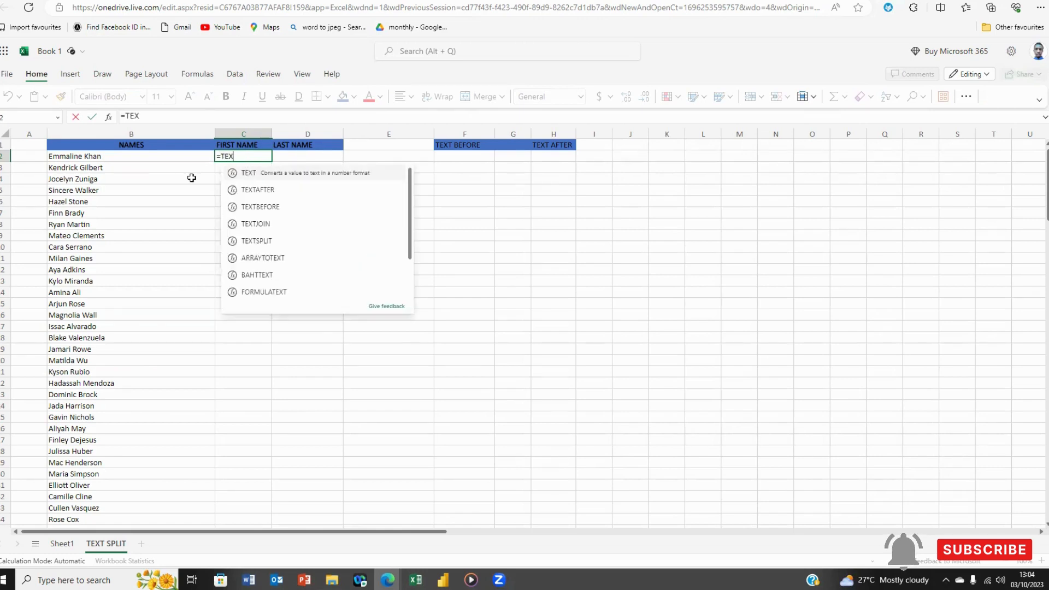
left_click(255, 242)
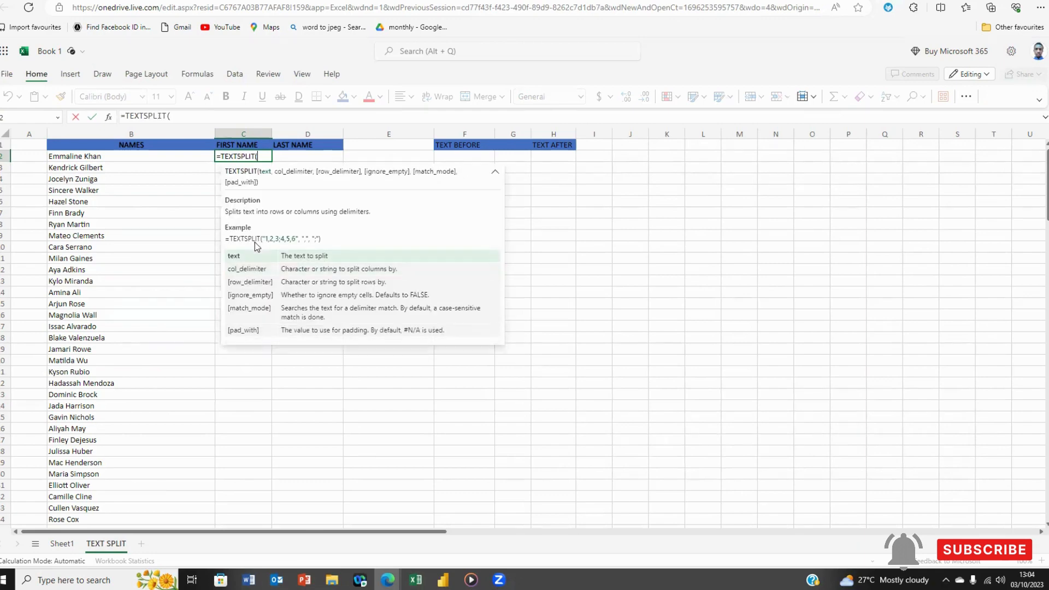
left_click(66, 158)
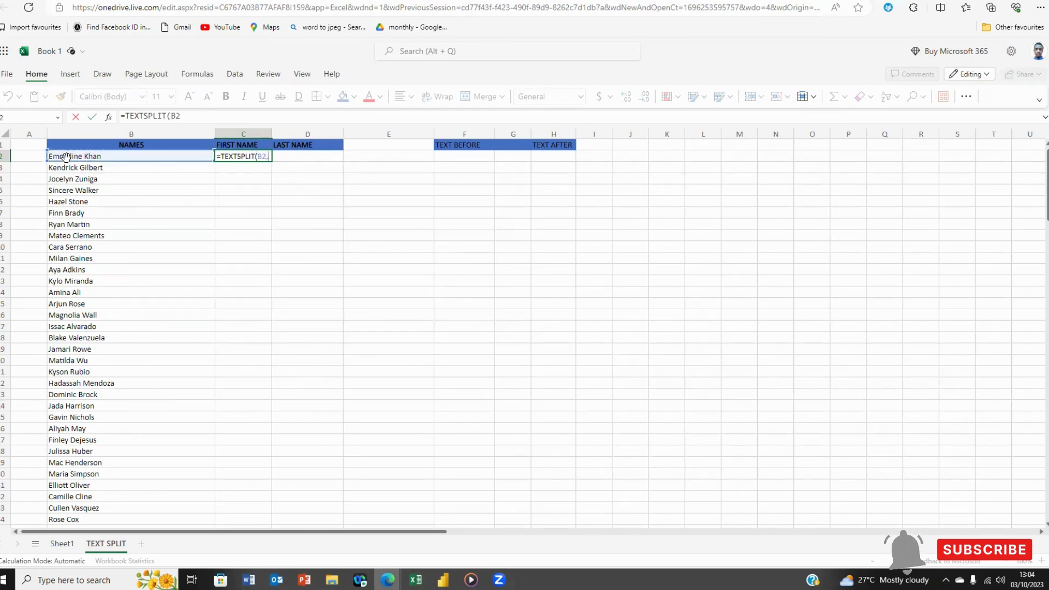
type(",")
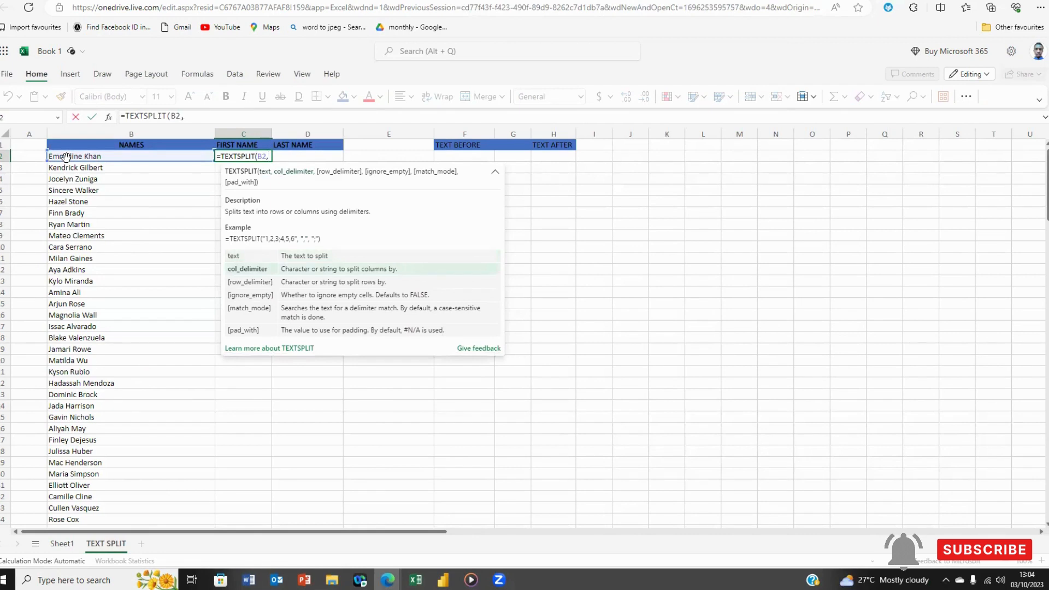
type("\" \")")
key("Return")
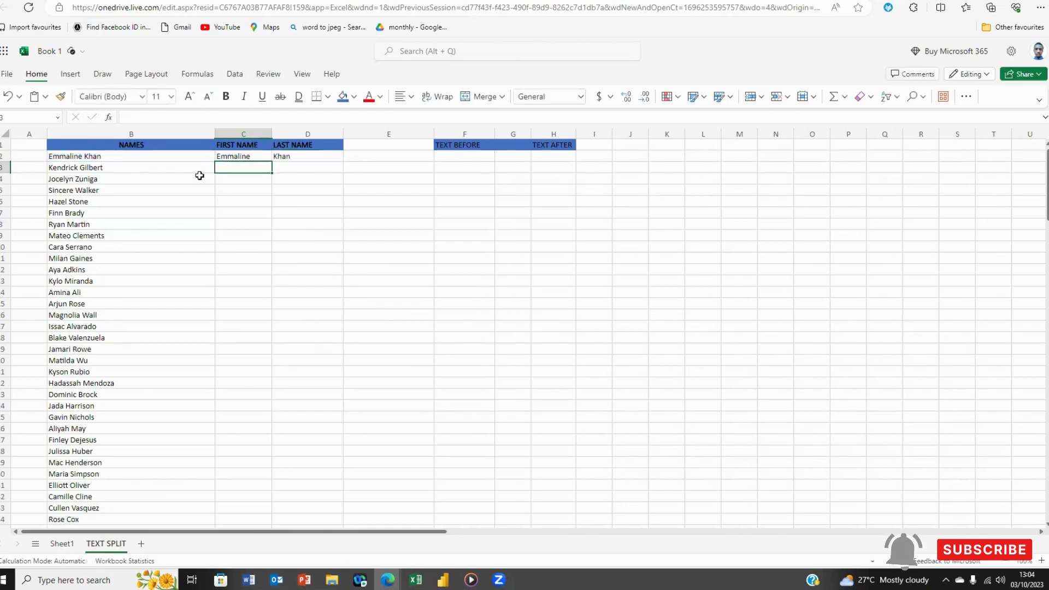
Copy the TEXTSPLIT formula from C2 down the FIRST NAME and LAST NAME columns for the listed names
left_click(256, 157)
left_click_drag(257, 158, 306, 504)
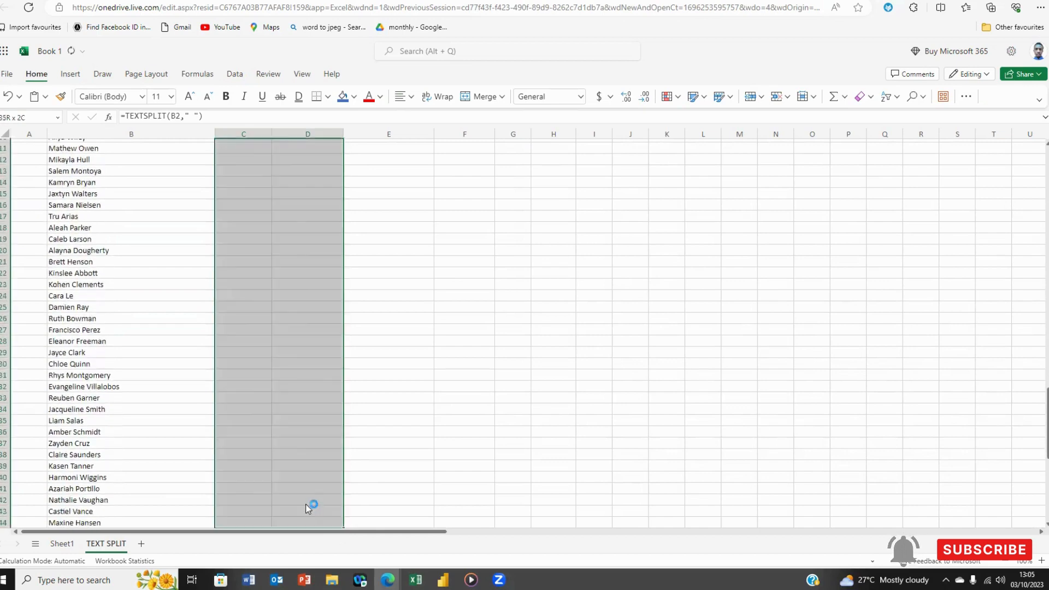
scroll(305, 401, "up", 15)
scroll(328, 390, "up", 10)
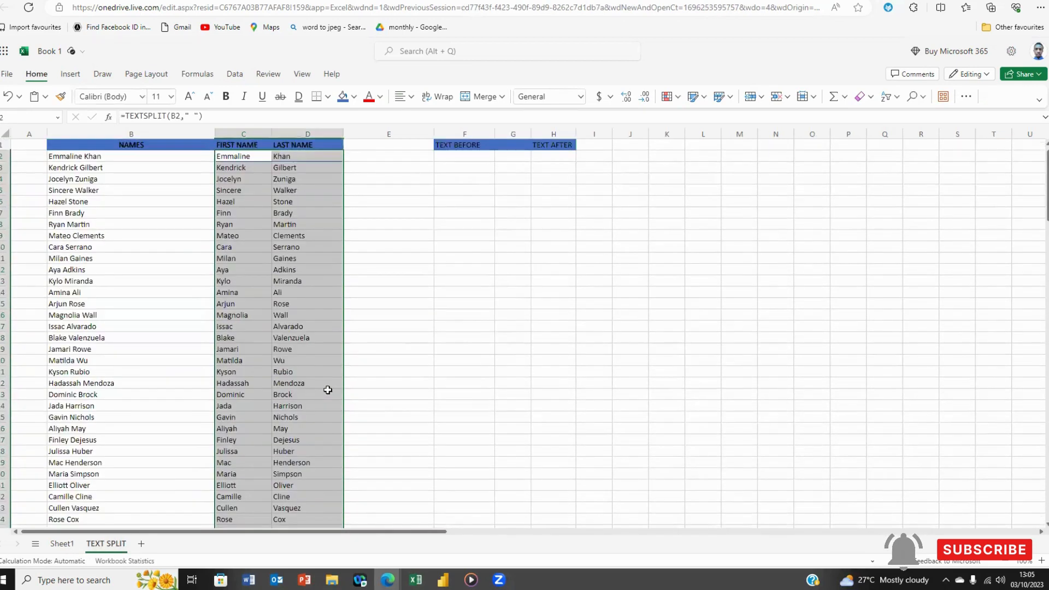
left_click(237, 158)
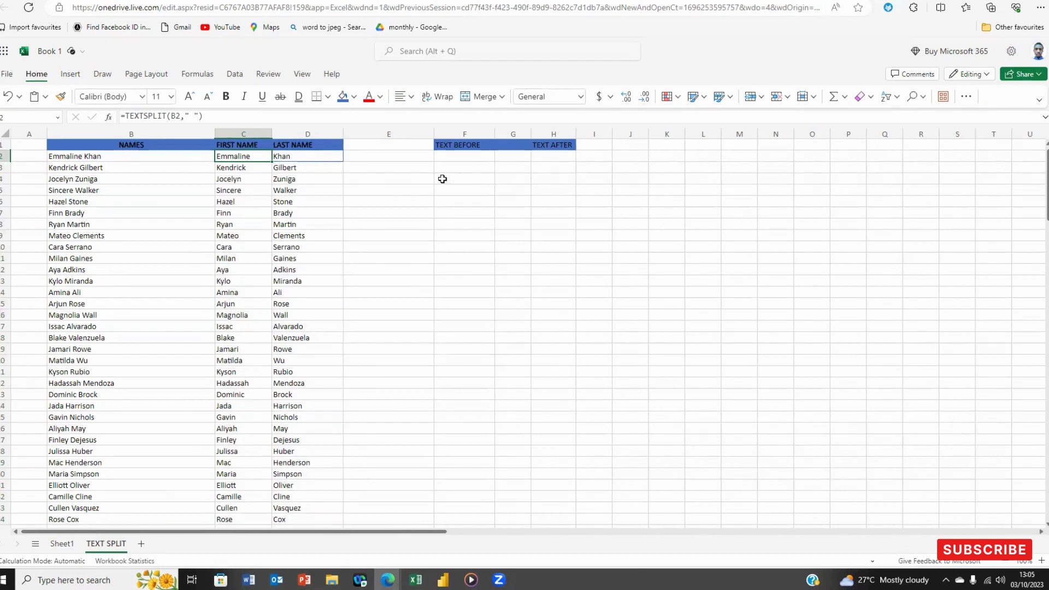
Enter =TEXTBEFORE(B2," ") in F2 to extract the first name under TEXT BEFORE
left_click(467, 157)
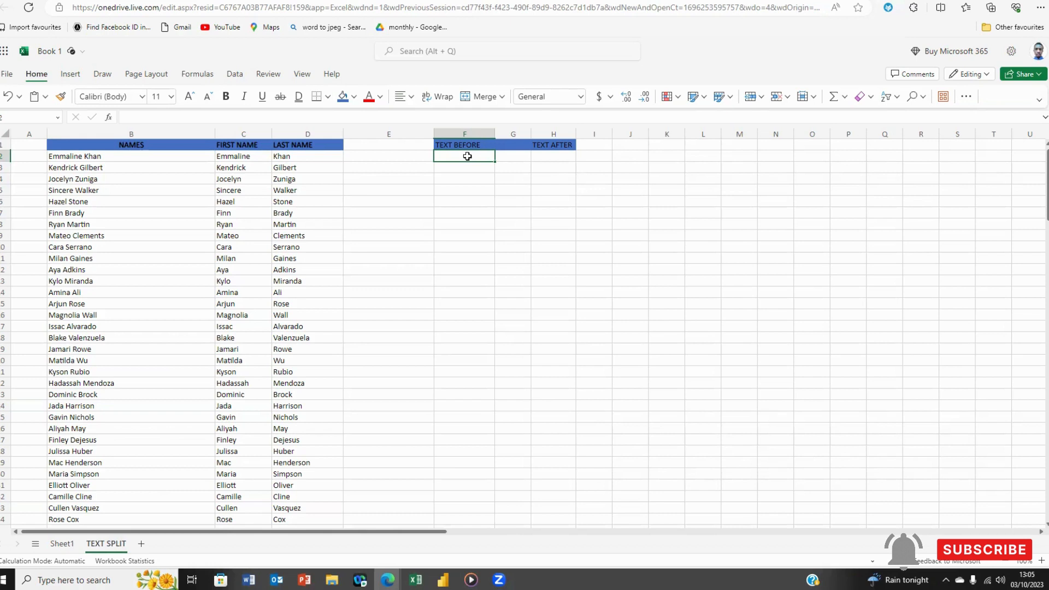
type("=")
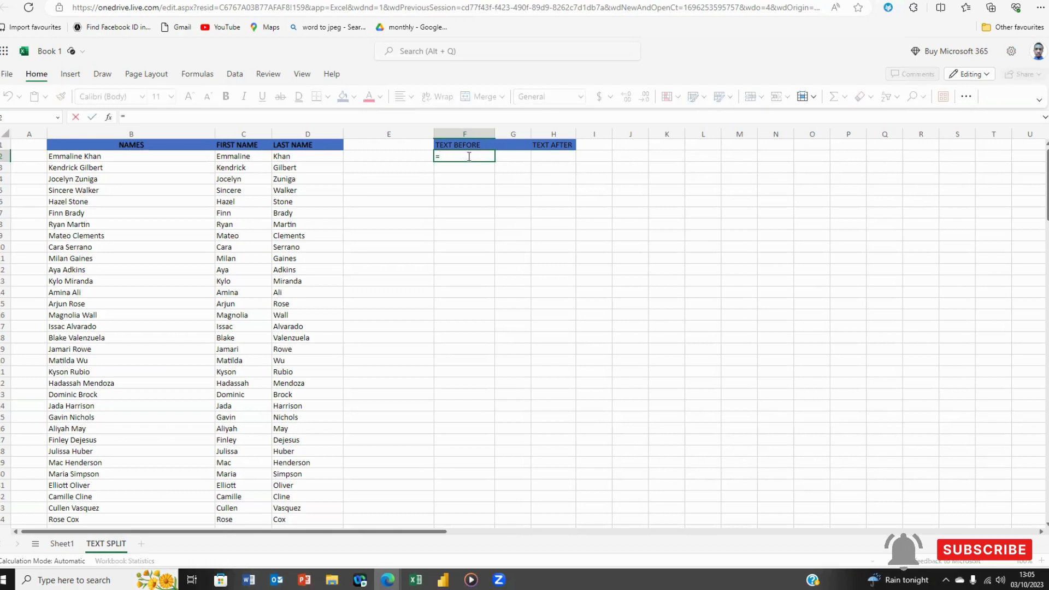
type("TEX")
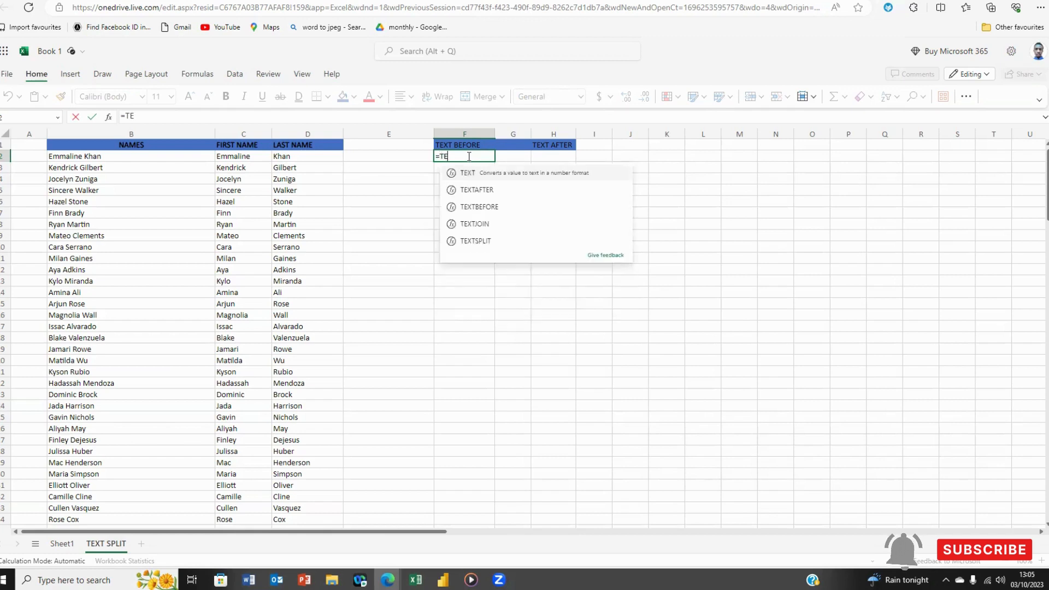
type("T")
left_click(471, 211)
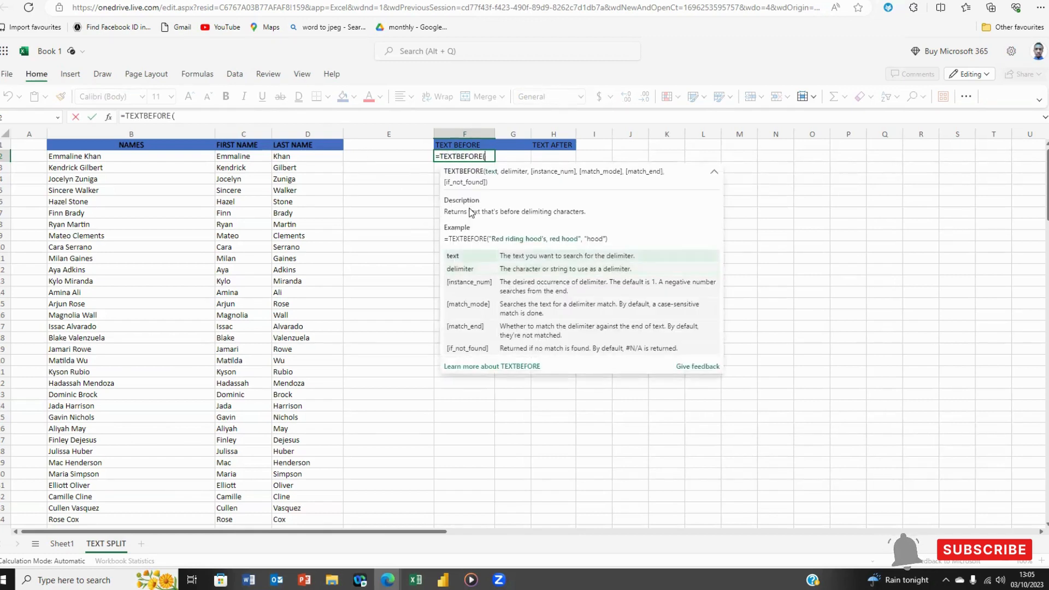
left_click(109, 155)
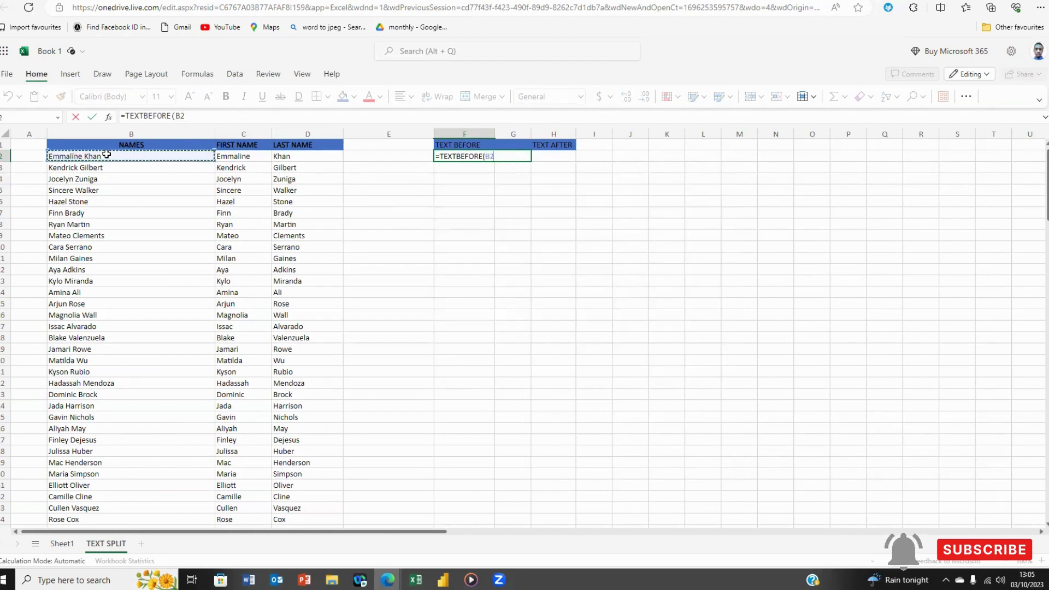
type(",")
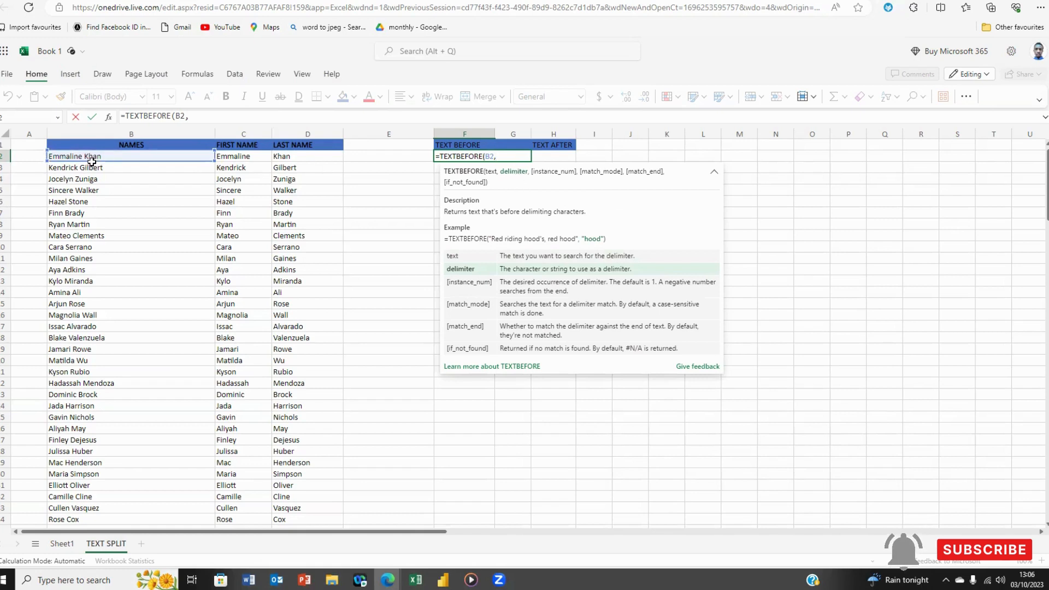
type("\"")
type("\")")
key("Return")
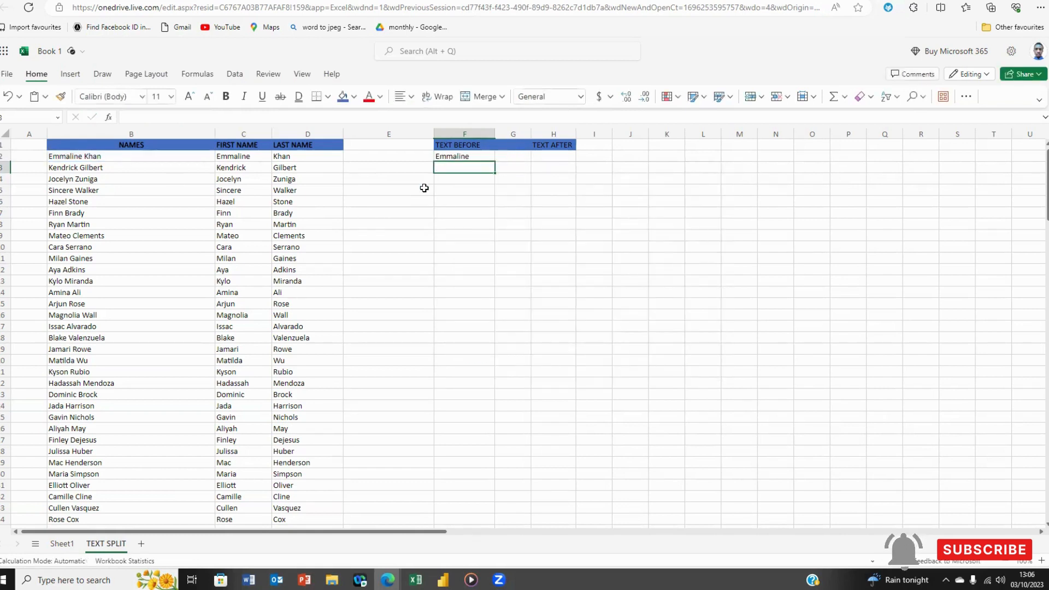
Fill the TEXTBEFORE formula from F2 down column F alongside the names
left_click(471, 157)
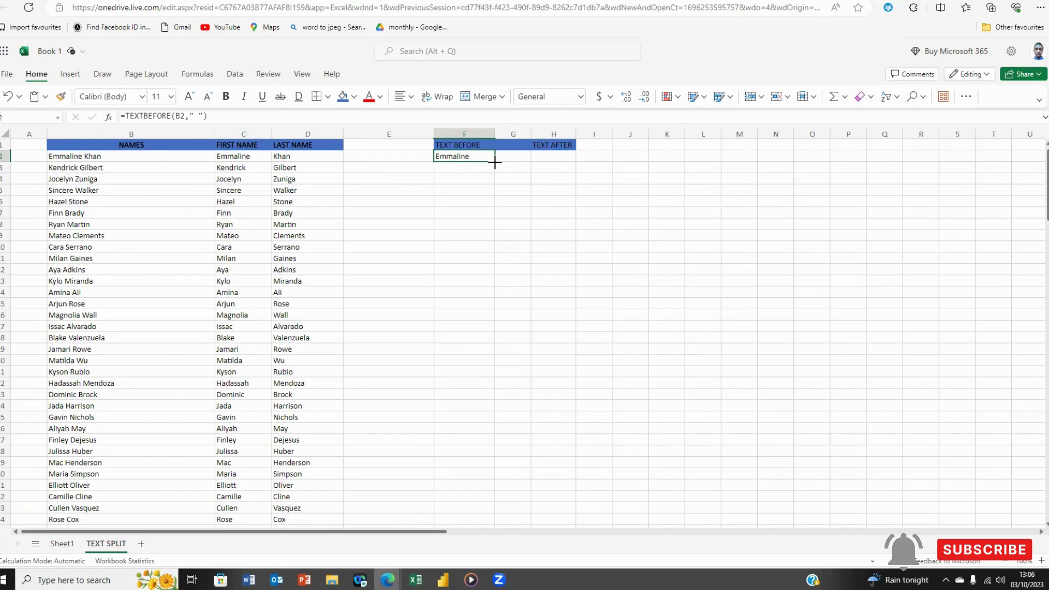
mouse_move(496, 163)
left_mouse_down()
mouse_move(470, 504)
mouse_move(475, 486)
left_mouse_up()
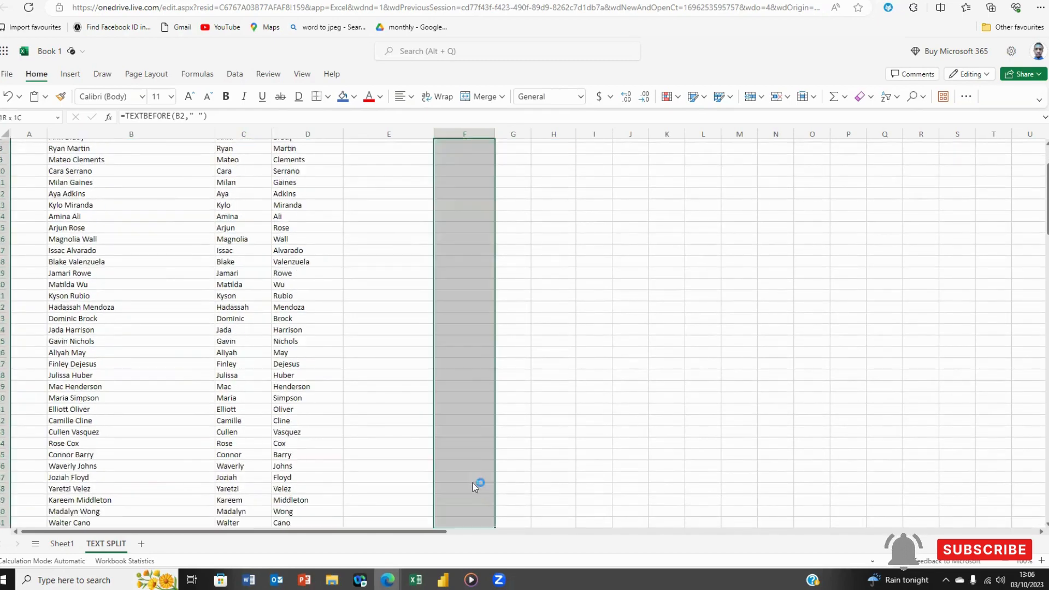
scroll(462, 304, "up", 3)
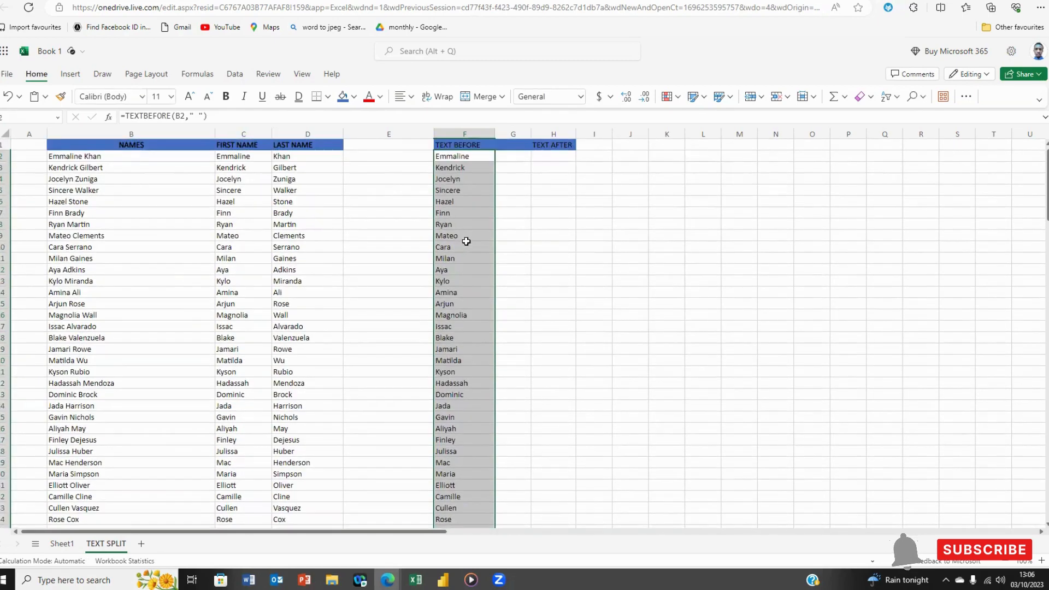
Enter =TEXTAFTER(B2," ") in H2 to extract the last name under TEXT AFTER
left_click(541, 156)
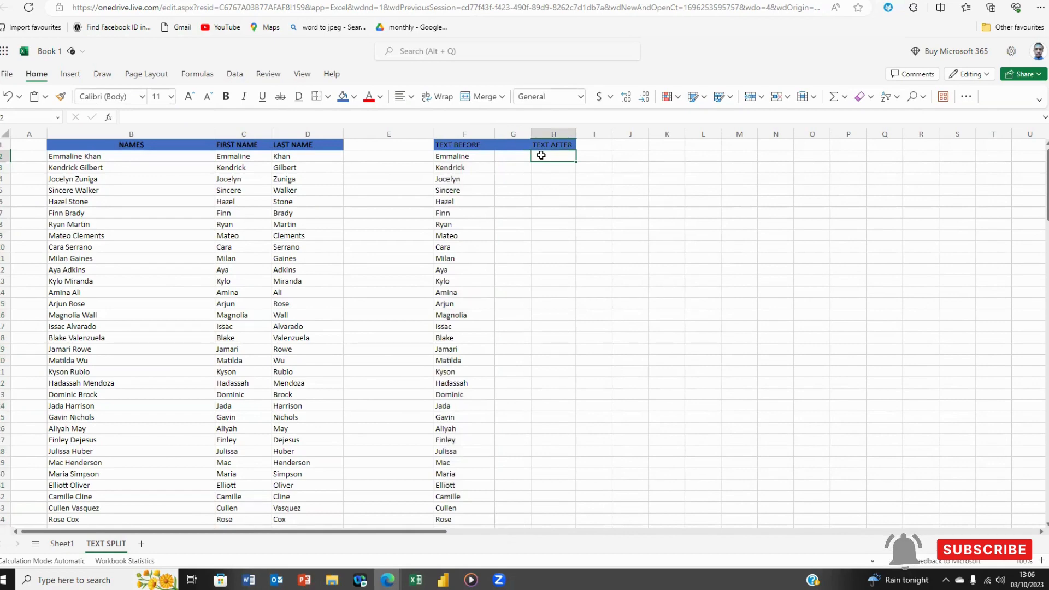
type("=")
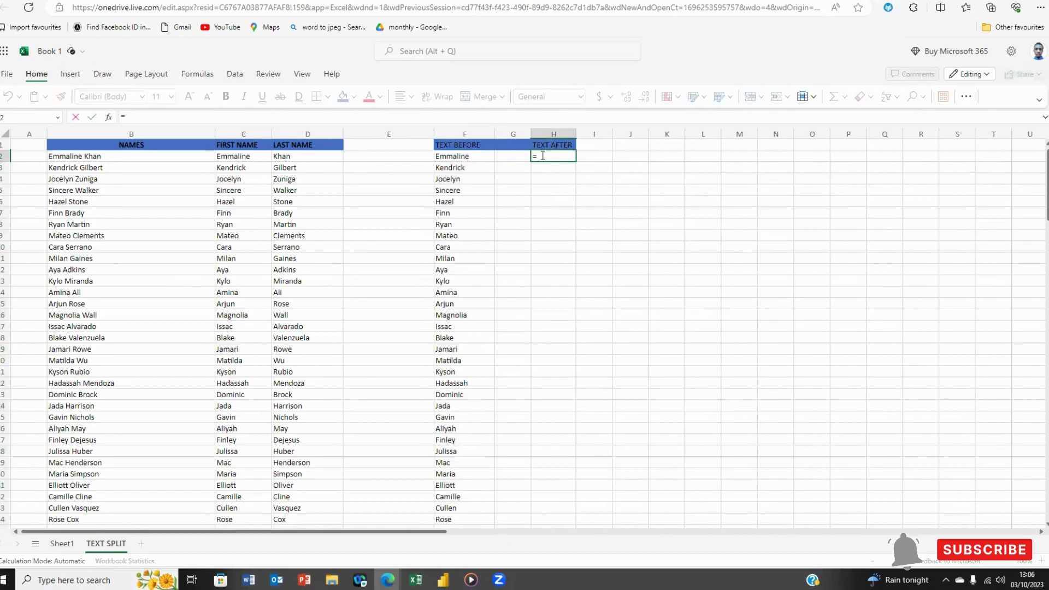
type("TEXT")
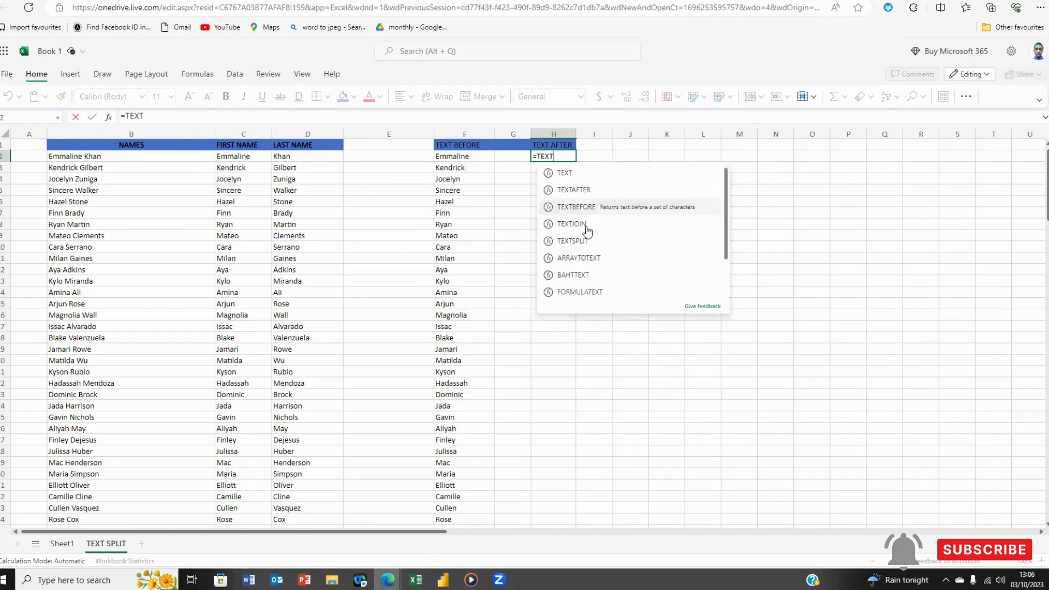
left_click(574, 190)
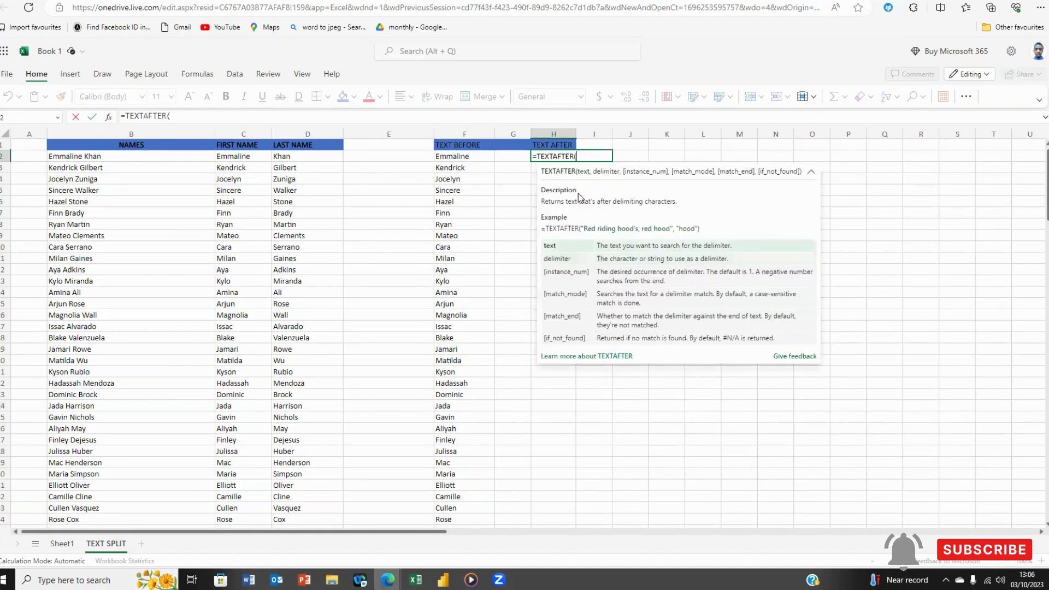
left_click(92, 156)
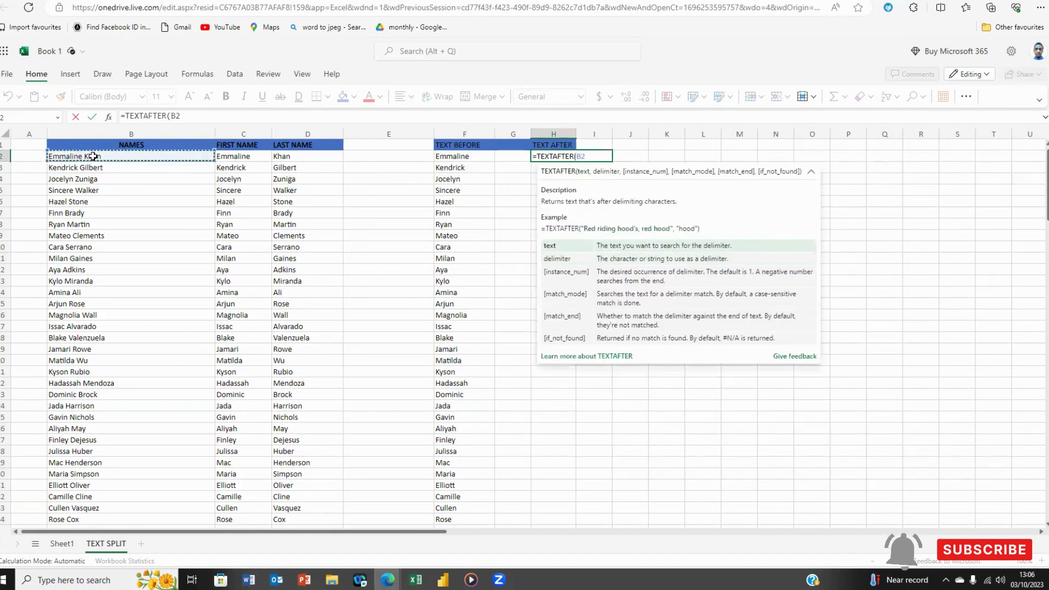
type(",")
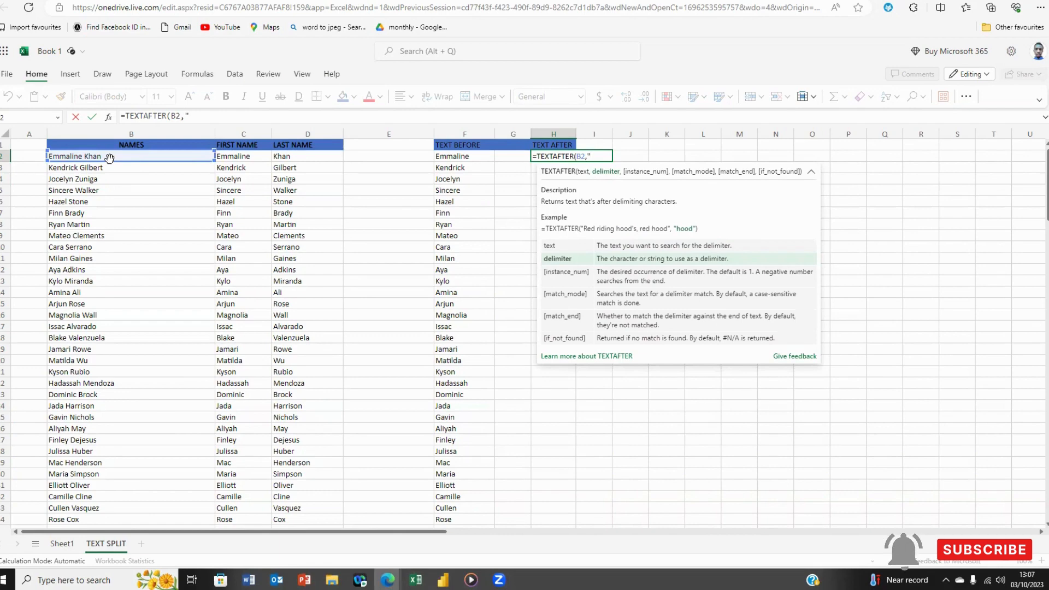
type("\"")
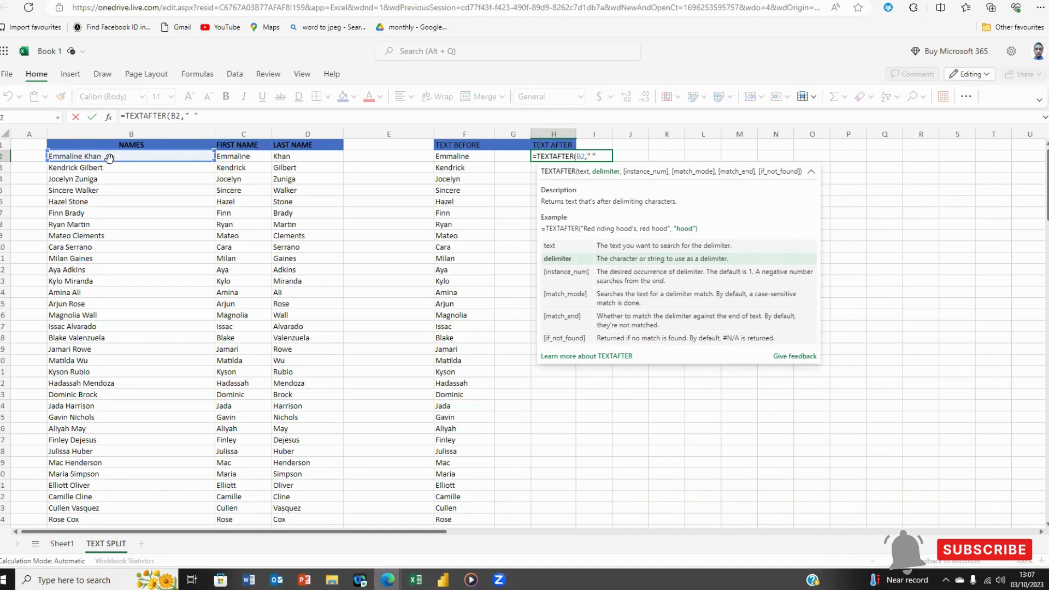
type(")")
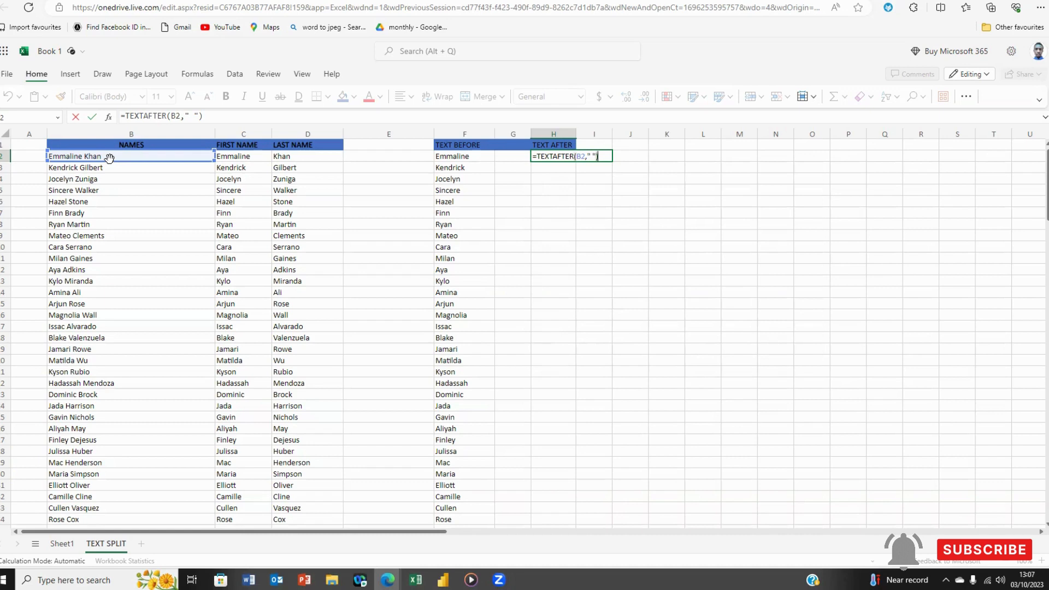
key("Return")
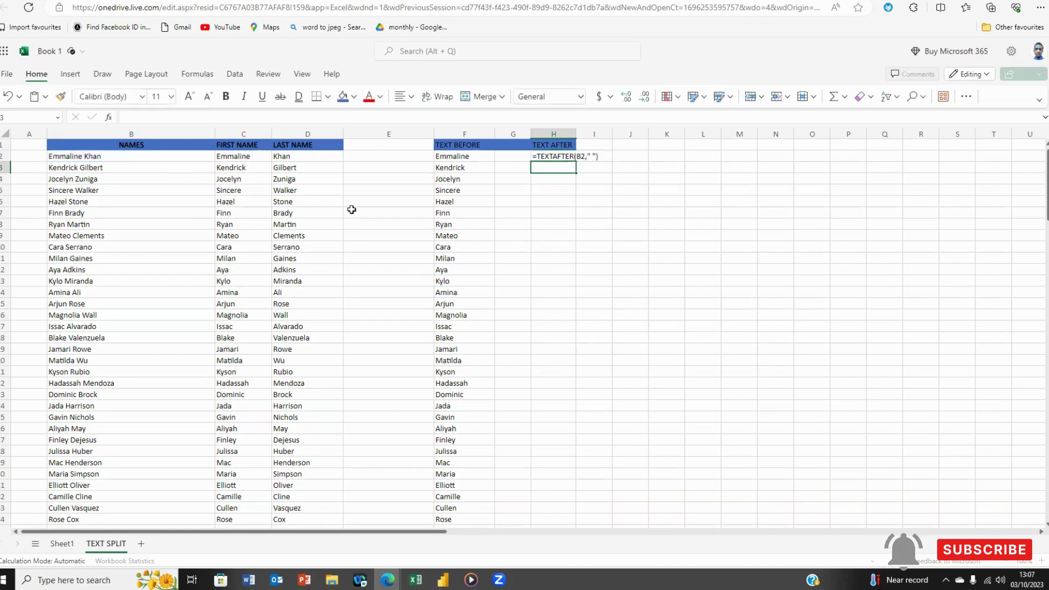
Fill the TEXTAFTER formula from H2 down column H and check the copied formulas in F3 and H3
left_click(540, 159)
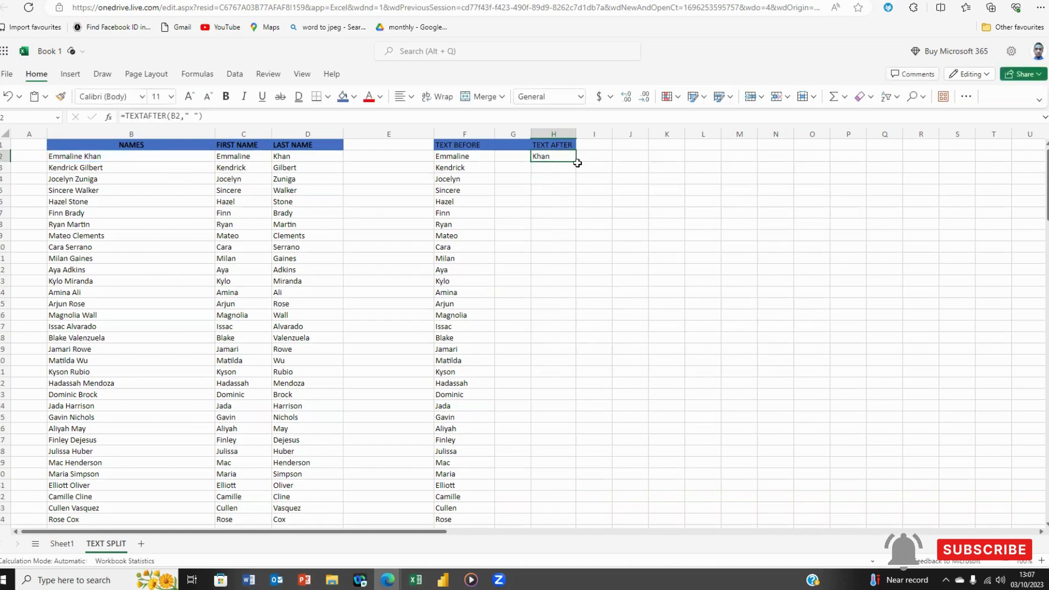
left_click_drag(577, 160, 546, 410)
scroll(541, 273, "up", 5)
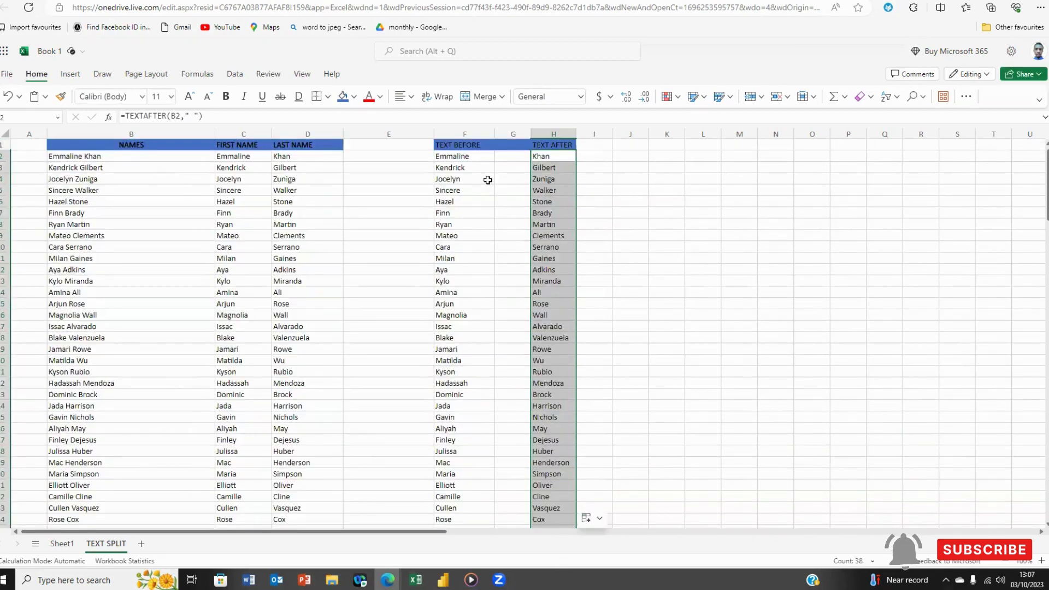
left_click(460, 170)
left_click(540, 169)
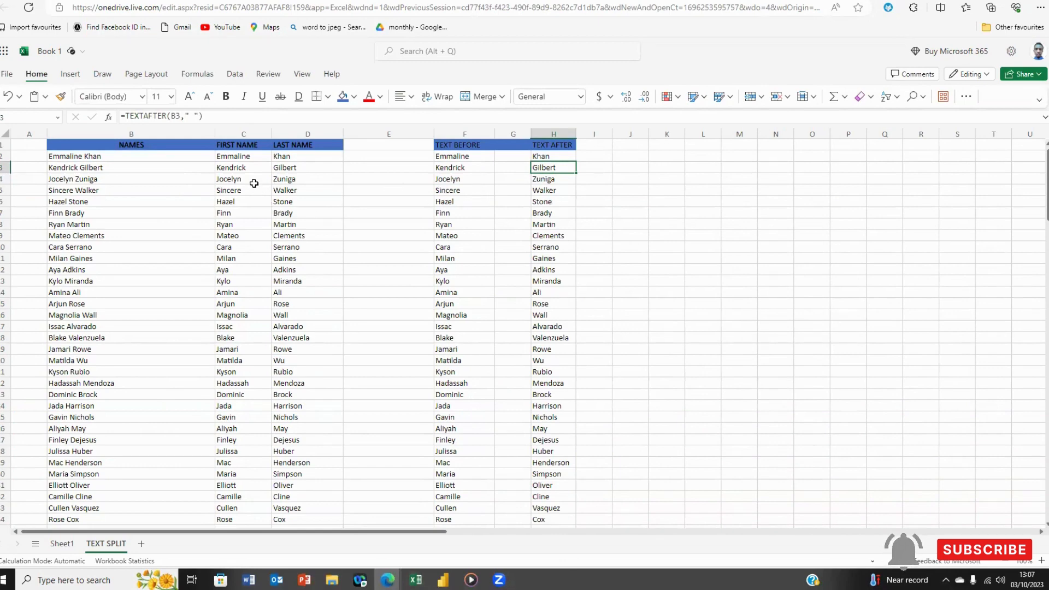
Open Sheet1 containing the stacked Name, Age and ID records
left_click(60, 545)
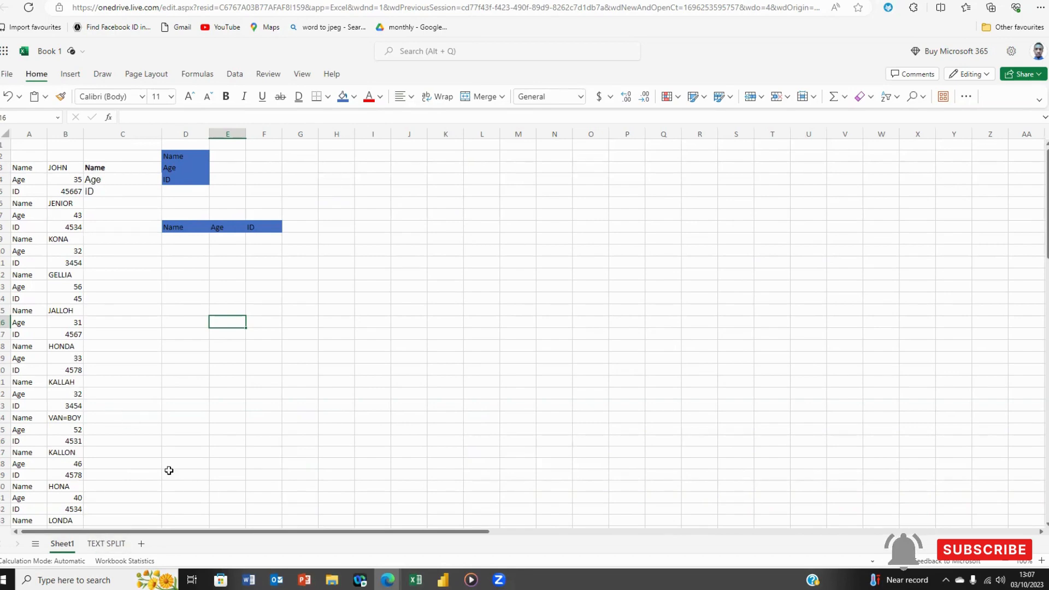
mouse_move(428, 578)
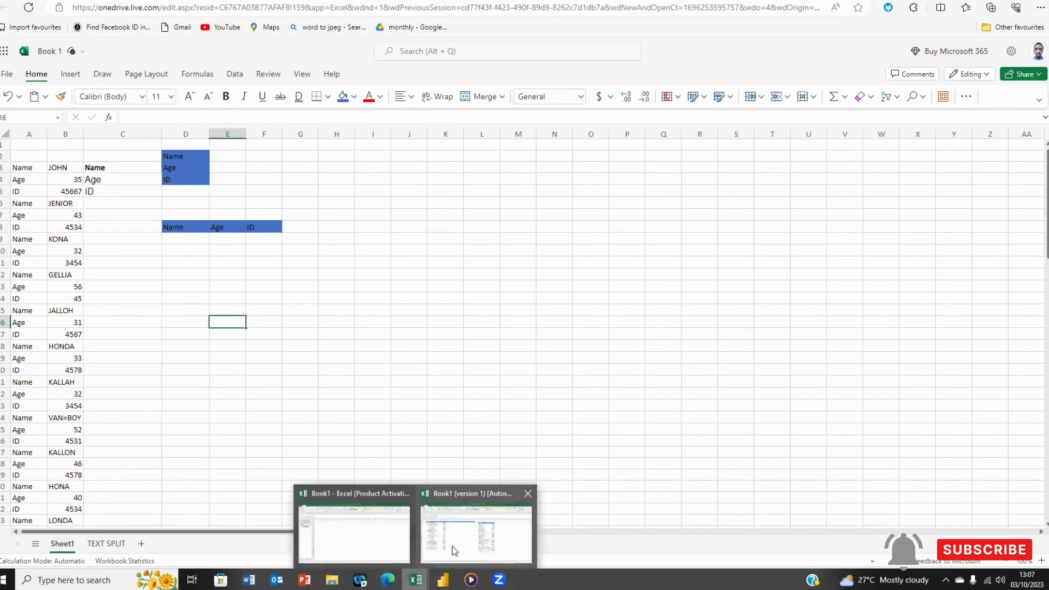
left_click(455, 549)
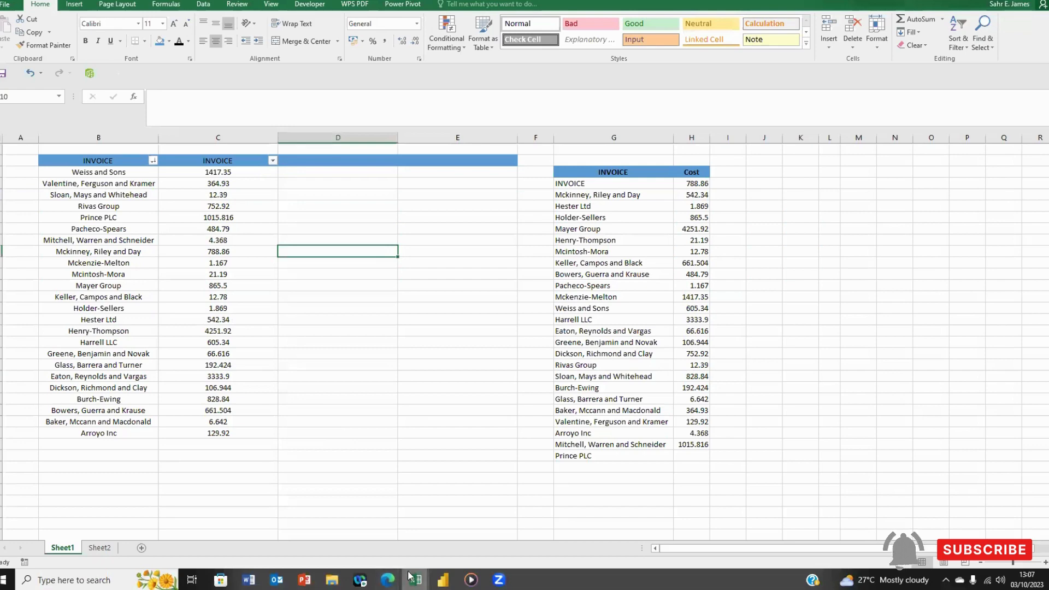
mouse_move(388, 577)
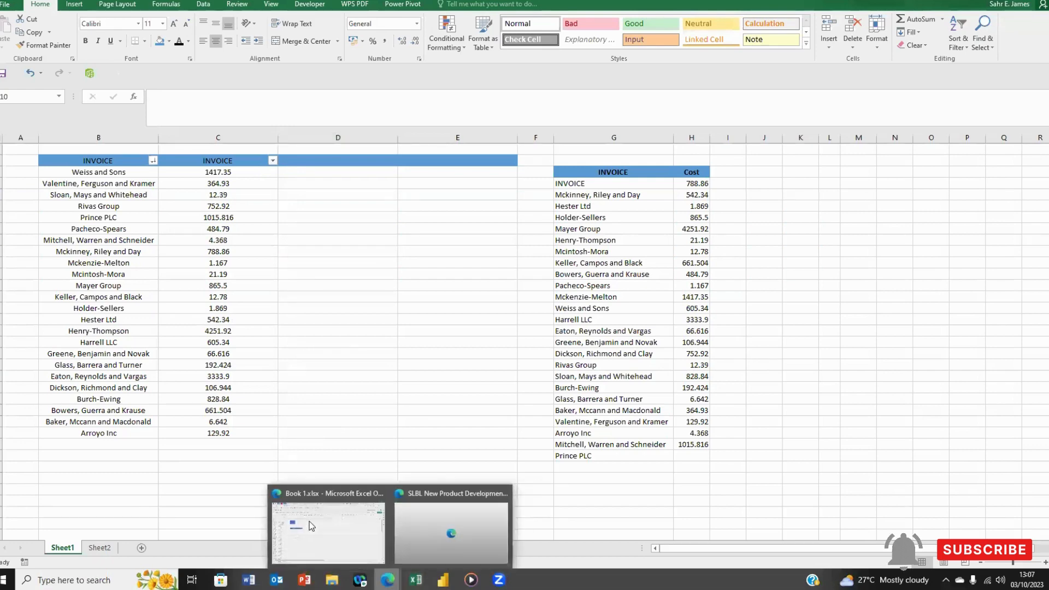
left_click(310, 526)
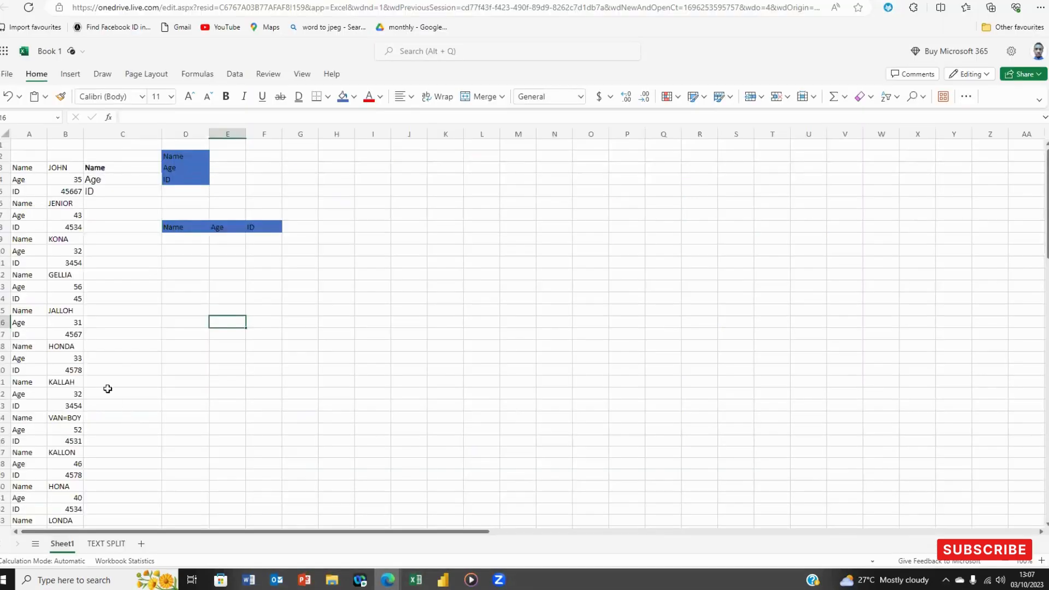
Examine the first block of stacked Name, Age and ID labels in A3:A5 of Sheet1
left_click(41, 180)
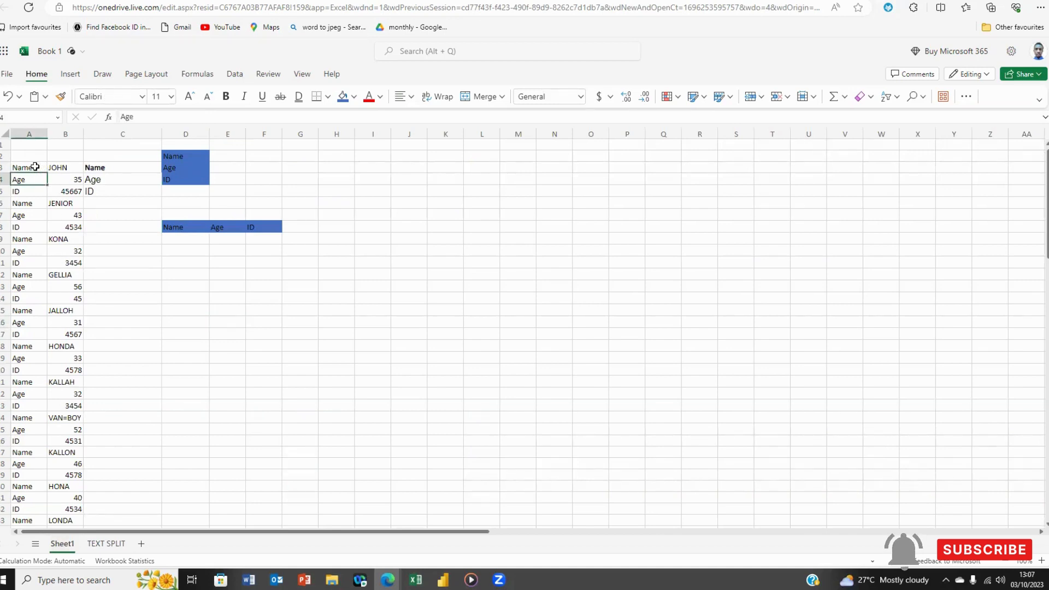
left_click(37, 168)
left_click(31, 179)
left_click(30, 191)
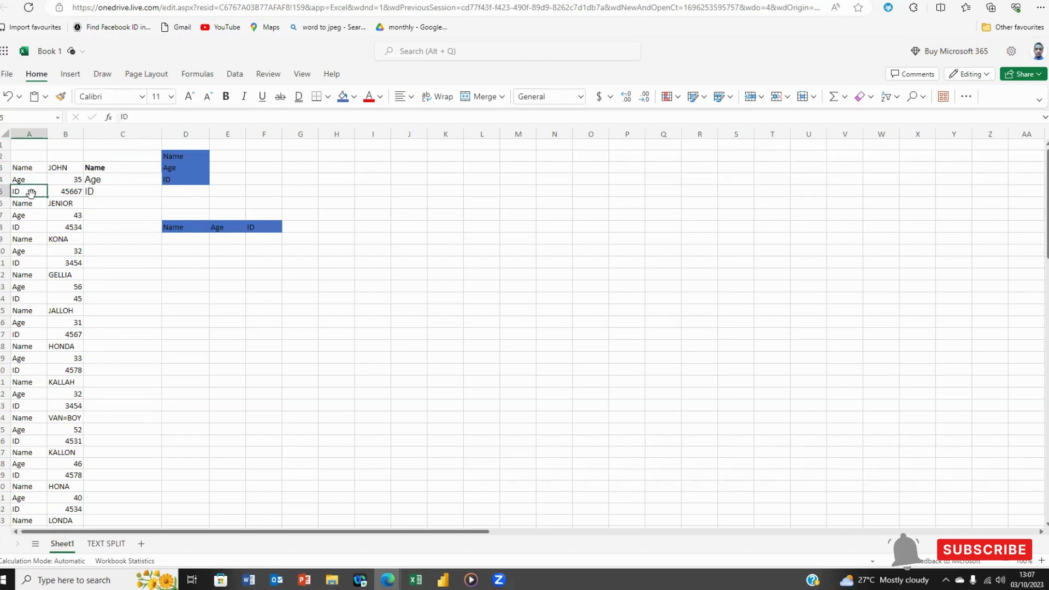
left_click_drag(29, 165, 26, 191)
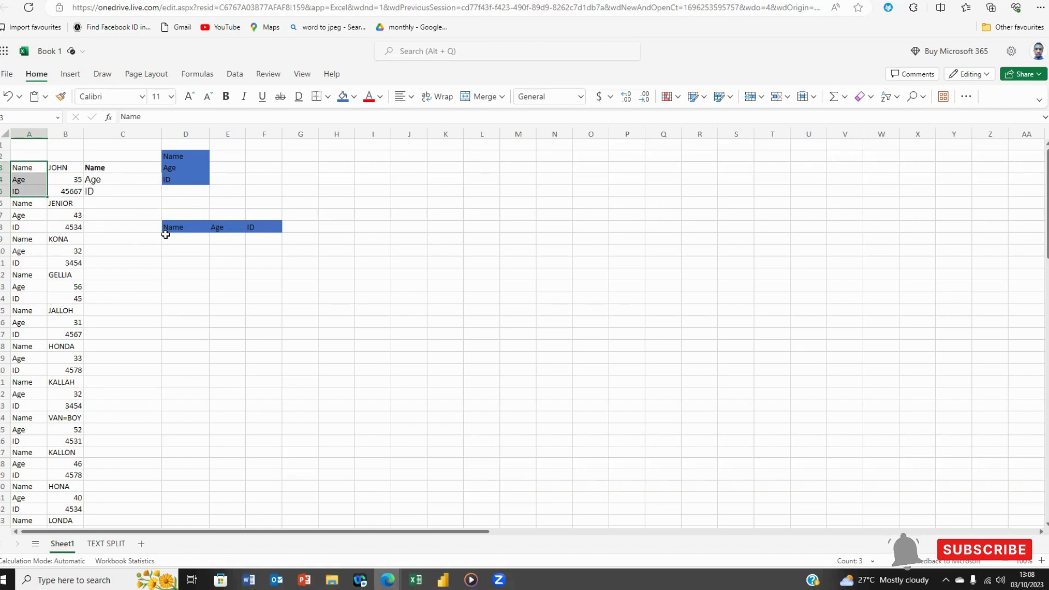
Enter =WRAPCOLS(B3:B98,3) in E2 to spread the stacked records across the Name, Age and ID rows
left_click(222, 157)
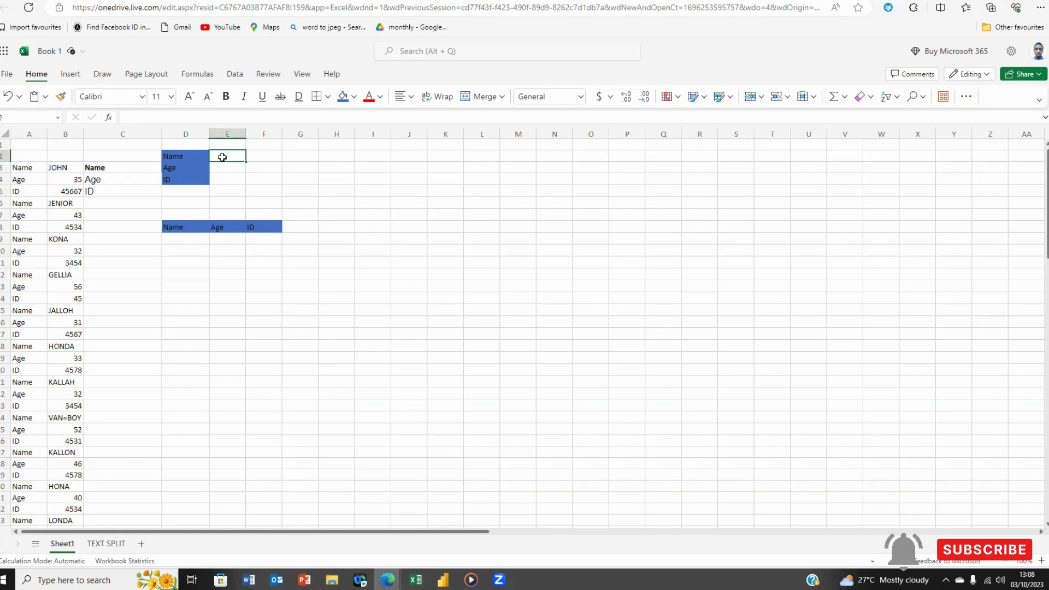
type("=")
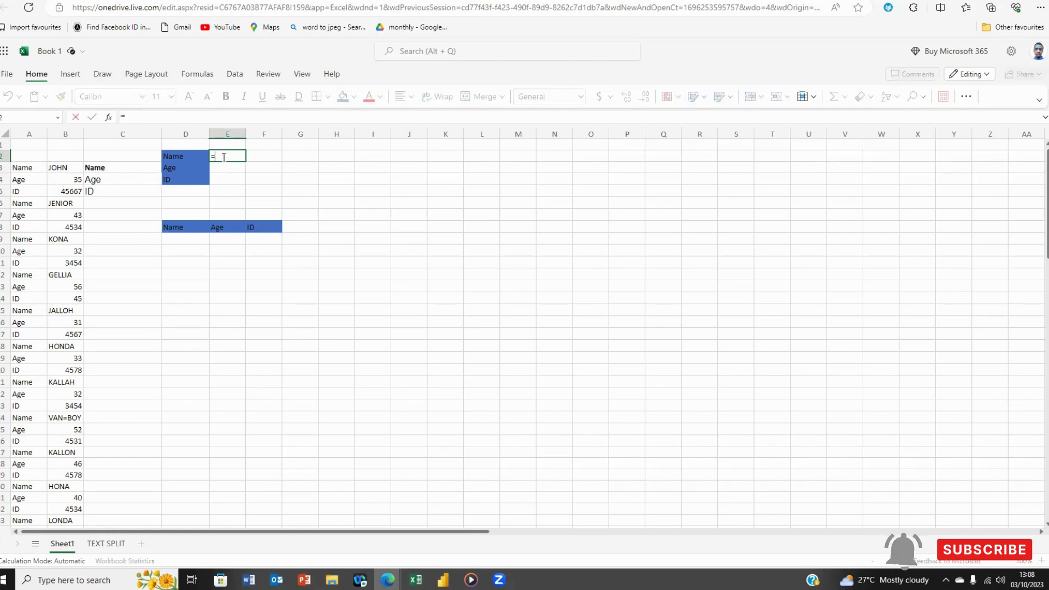
type("W")
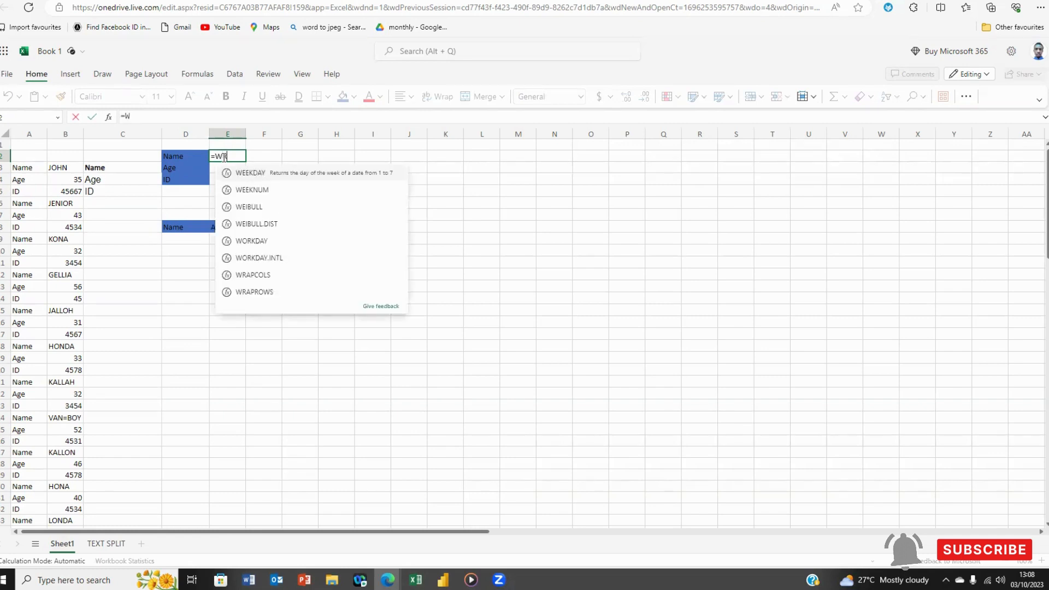
type("R")
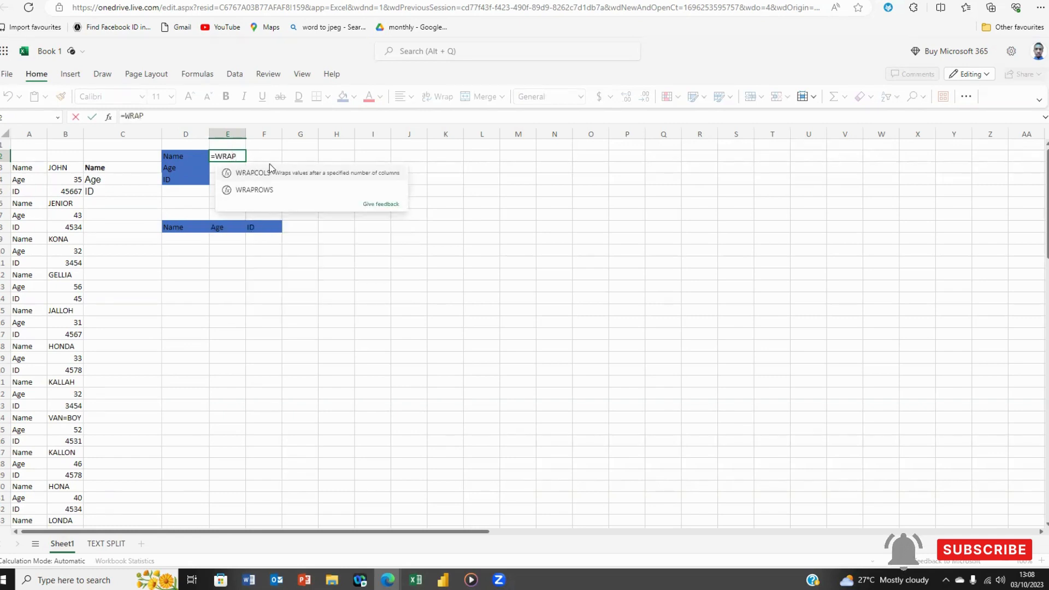
type("AP")
double_click(260, 174)
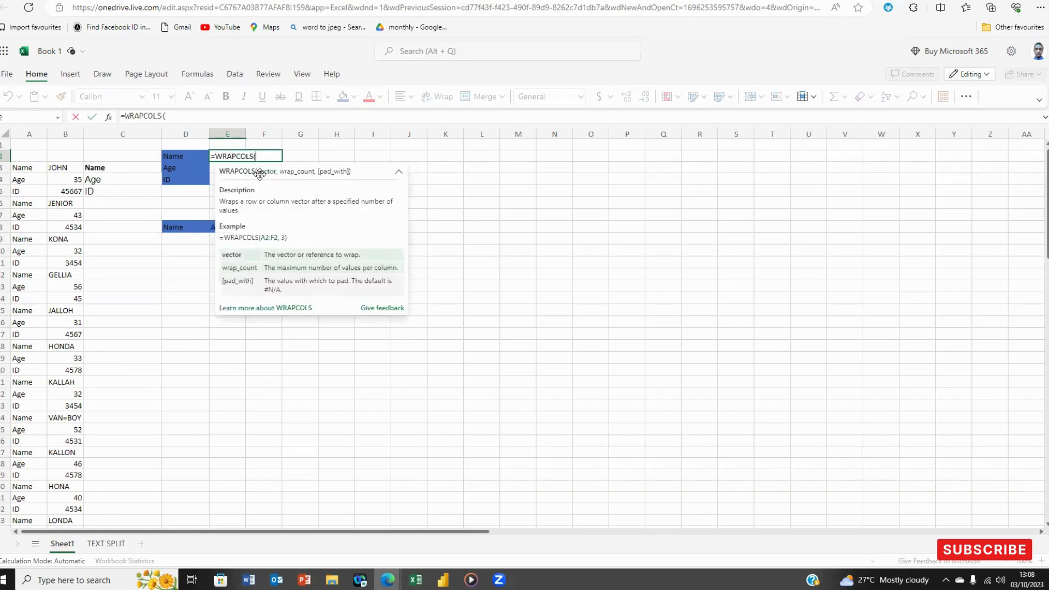
left_click(64, 166)
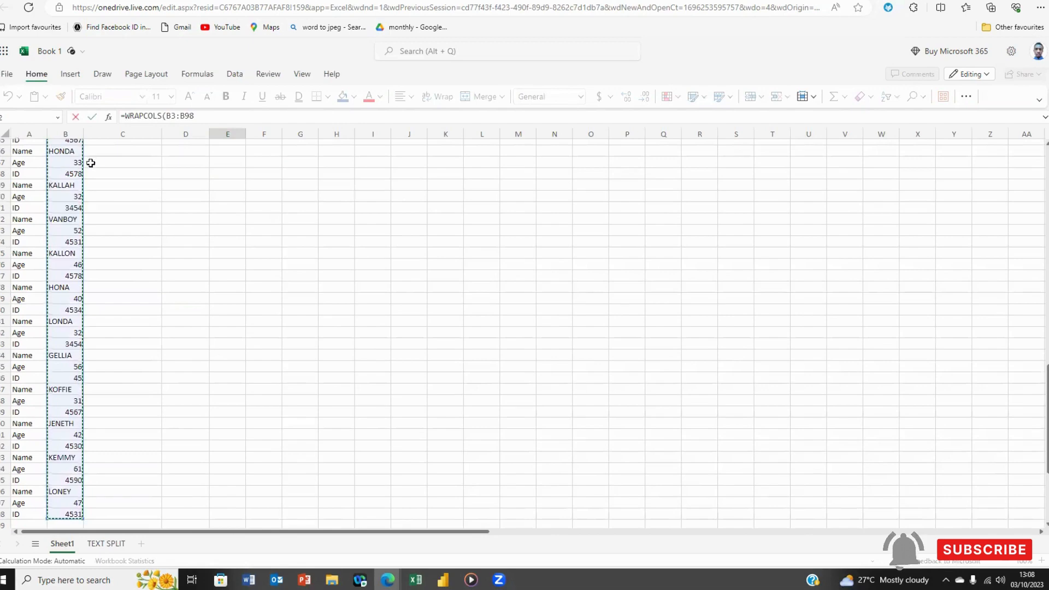
scroll(136, 207, "up", 15)
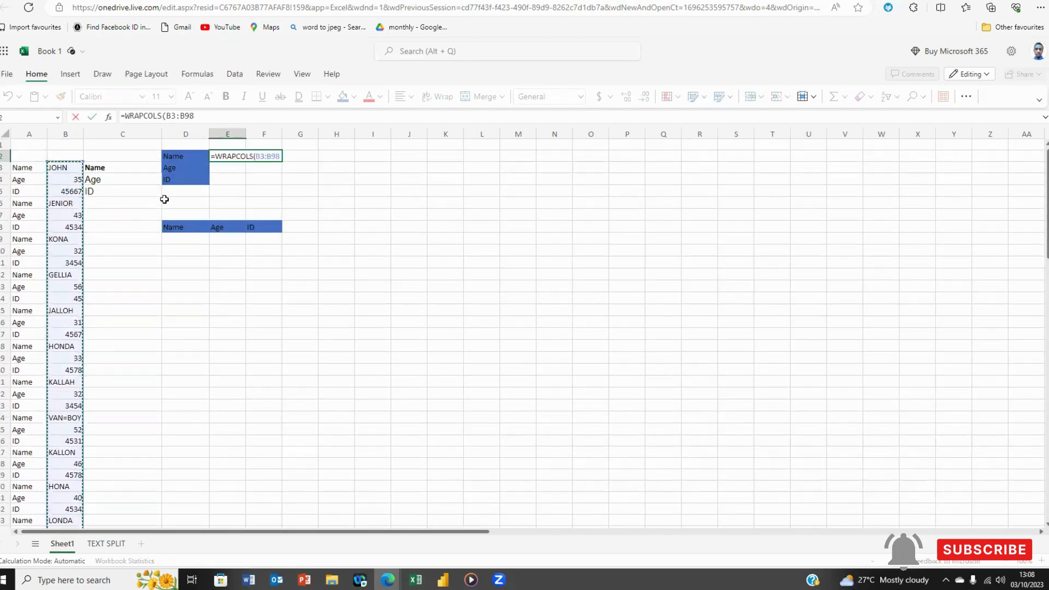
type(",")
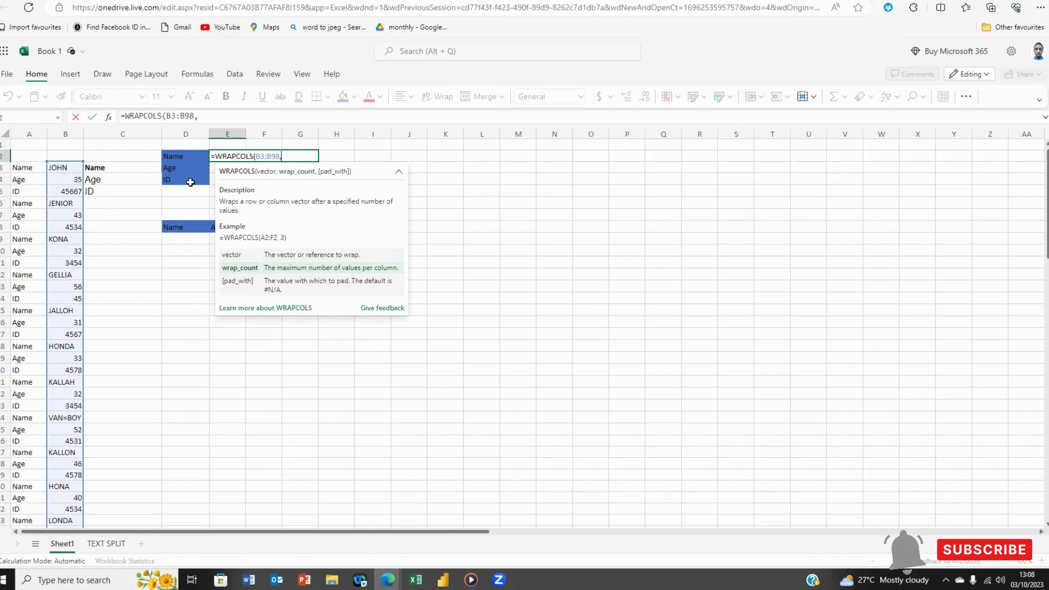
type("3")
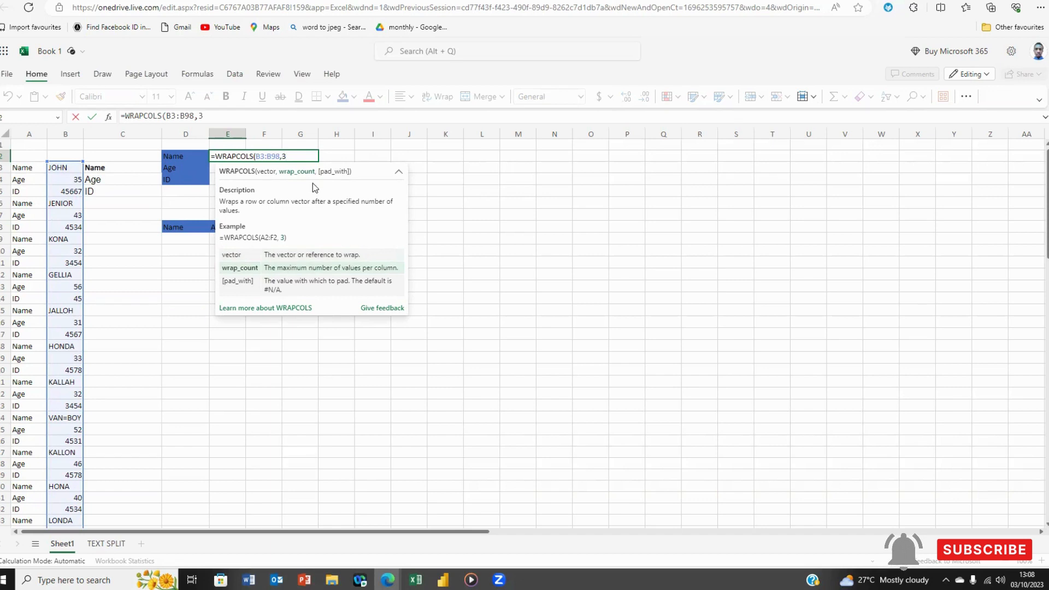
type(")")
key("Return")
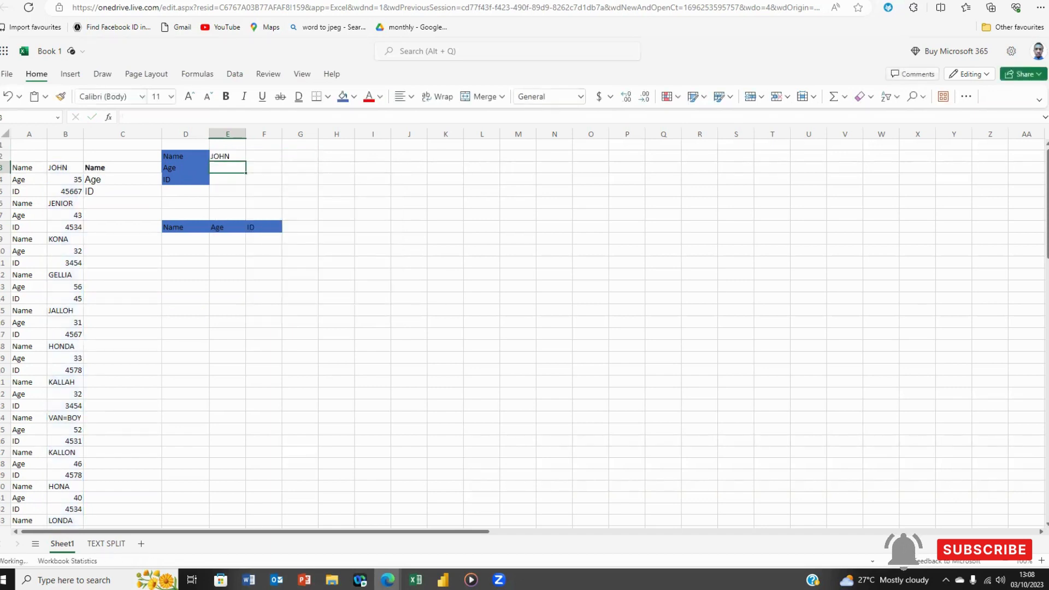
Examine the wrapped Name, Age and ID rows running across from D2:D4
left_click(174, 156)
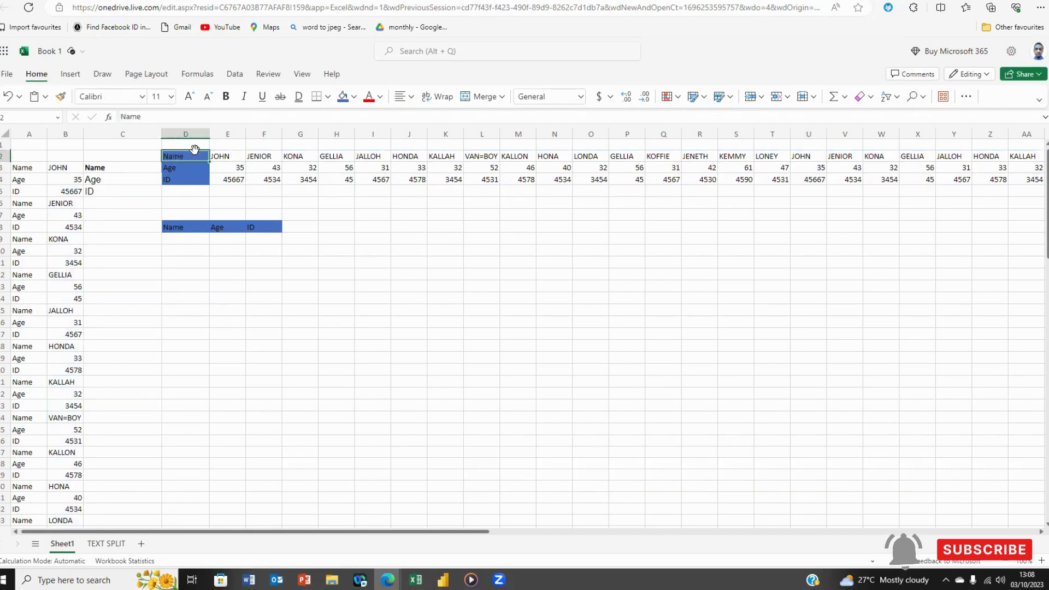
left_click_drag(194, 157, 771, 146)
left_click_drag(169, 172, 674, 173)
left_click_drag(169, 180, 787, 181)
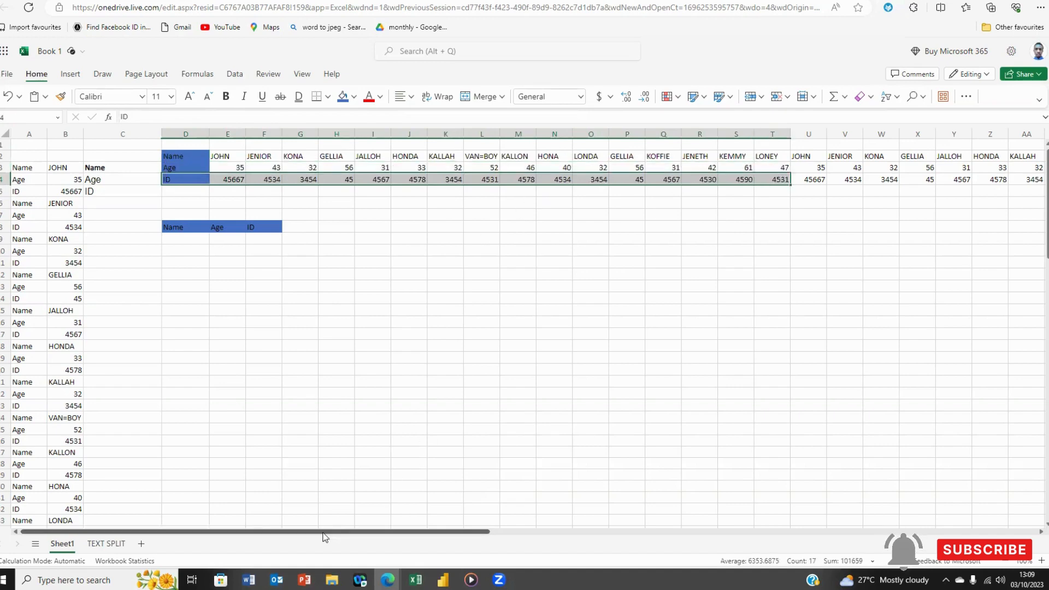
left_click_drag(323, 533, 255, 447)
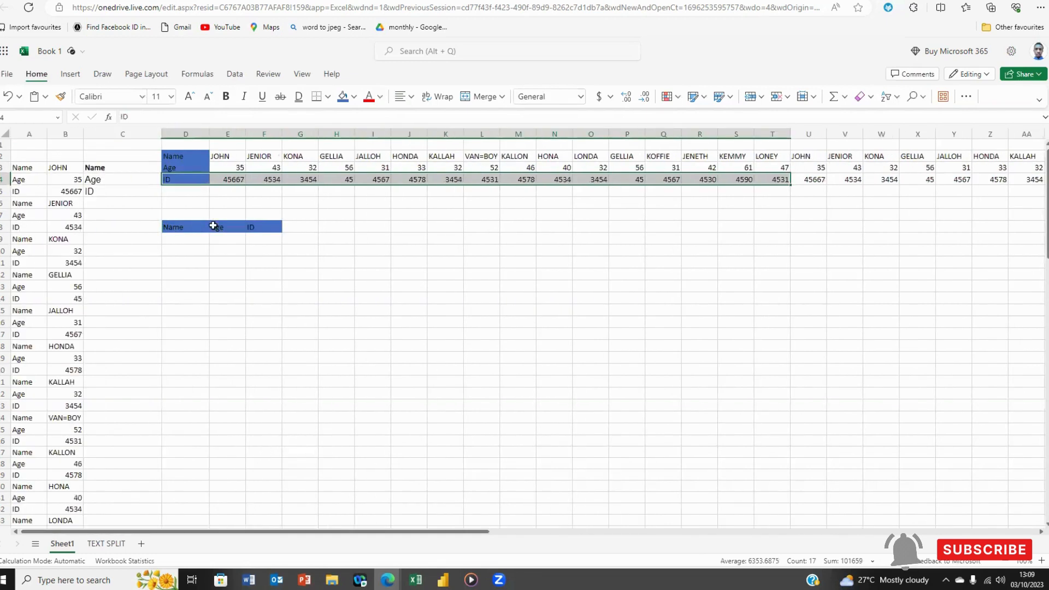
Review the vertical layout area beneath the Name, Age and ID headers in D8:F8
left_click(184, 235)
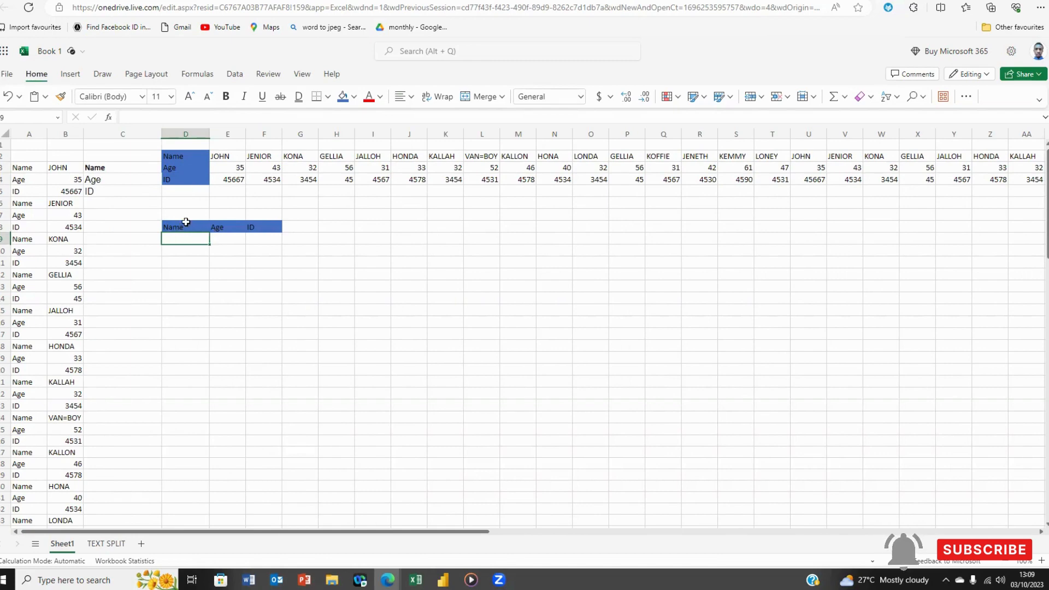
left_click_drag(186, 222, 185, 509)
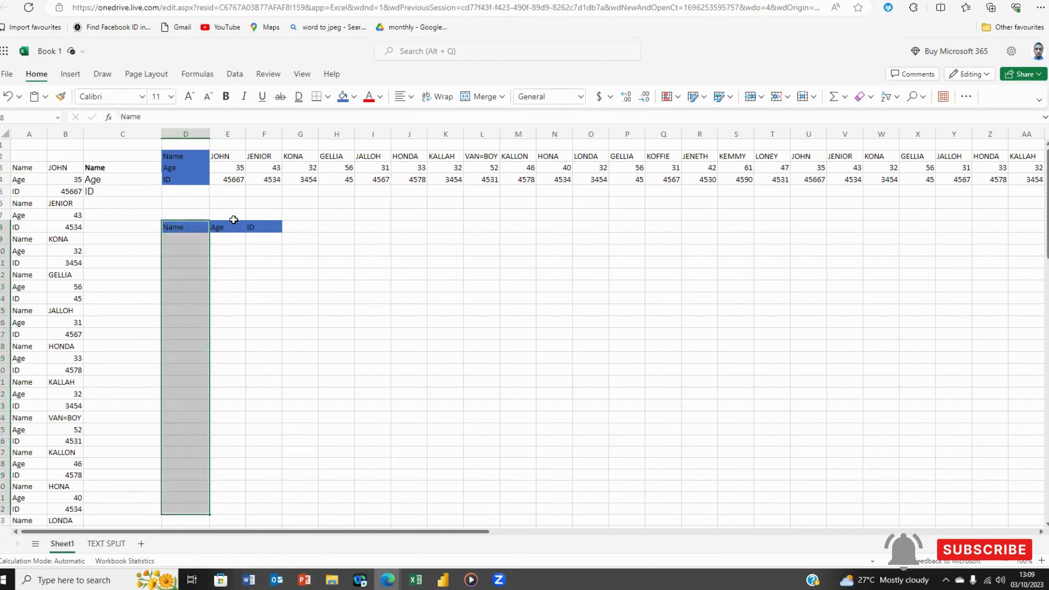
left_click_drag(234, 220, 247, 577)
scroll(272, 246, "up", 3)
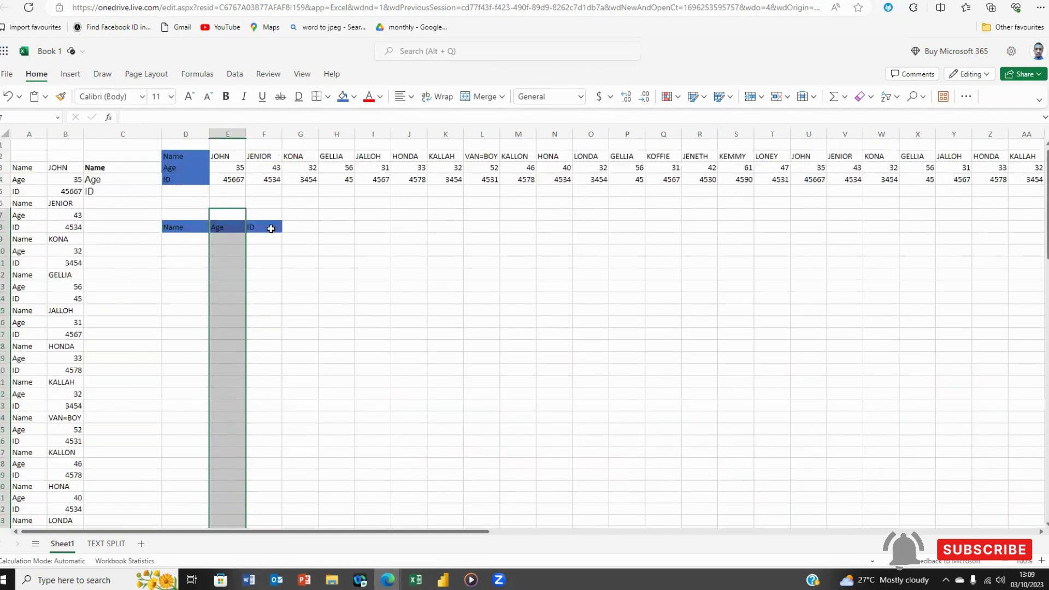
left_click_drag(270, 226, 266, 542)
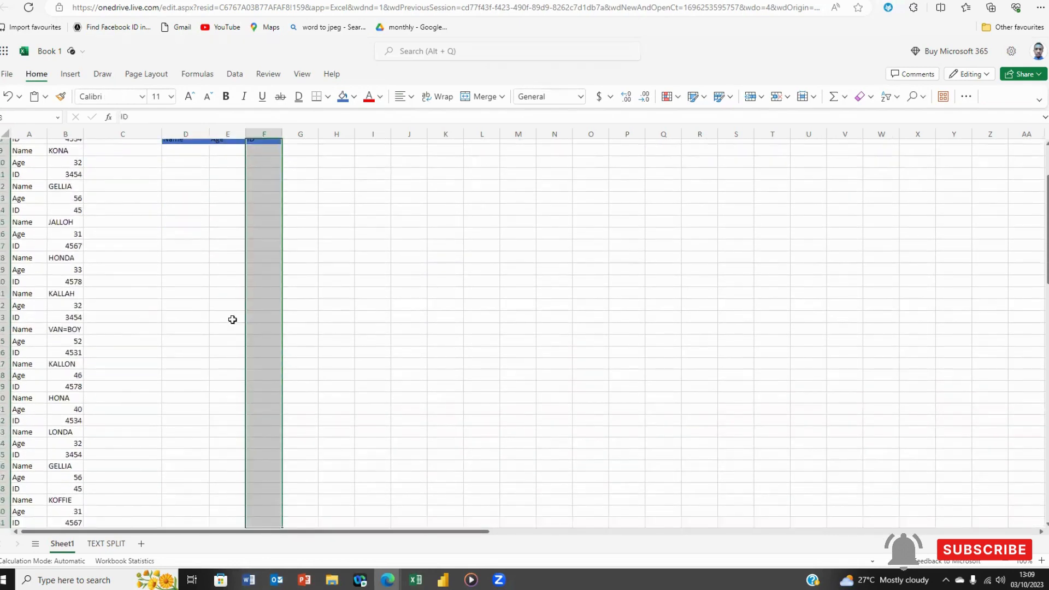
scroll(194, 239, "up", 5)
Enter =WRAPROWS(B3:B98,3) in D9 to arrange the stacked records under the Name, Age and ID headers
left_click(184, 238)
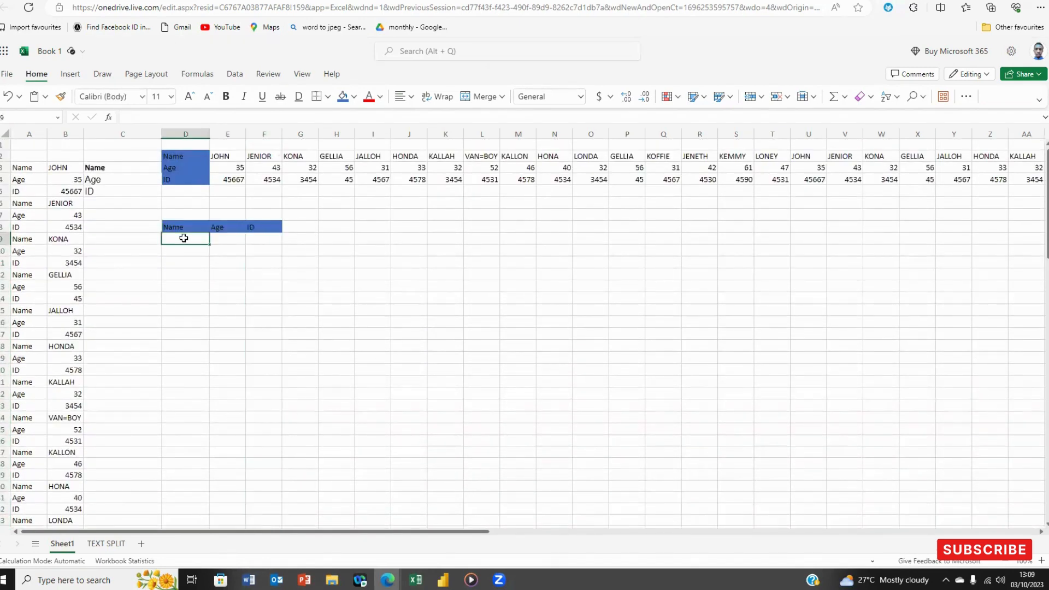
type("=")
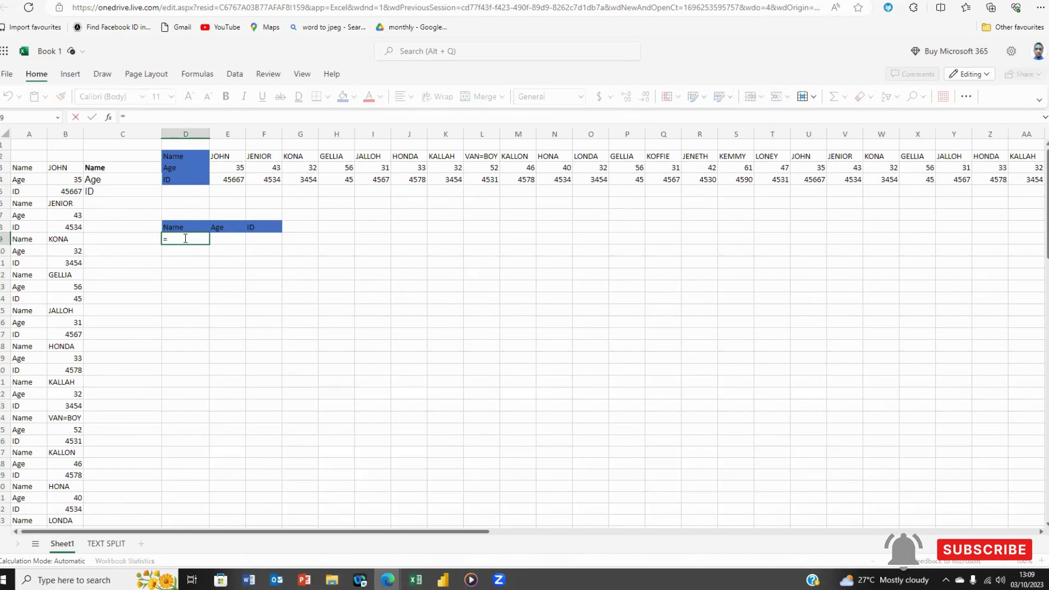
type("WRA")
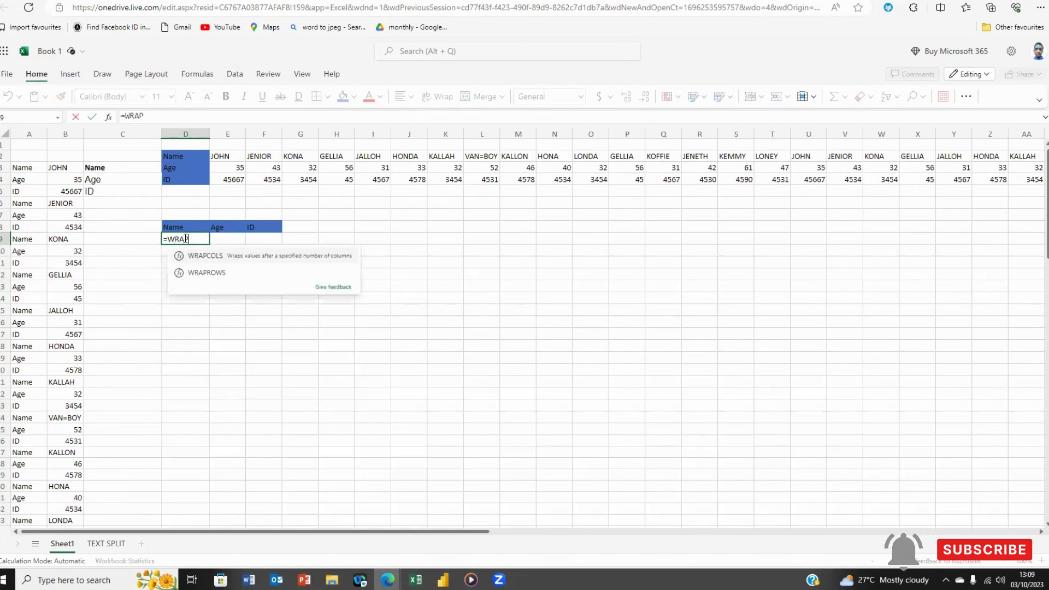
type("P")
double_click(207, 273)
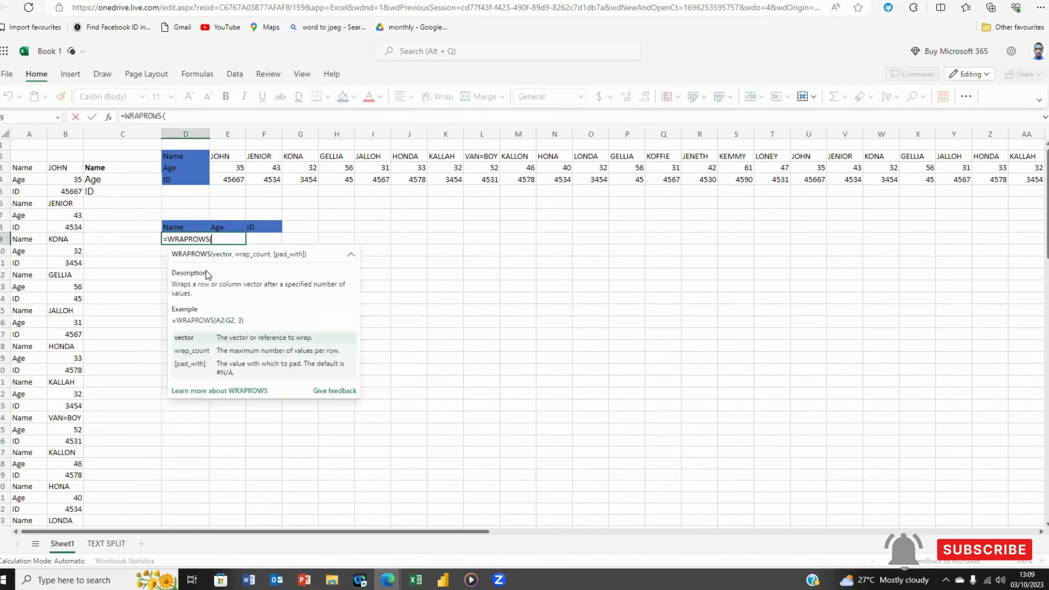
left_click(61, 169)
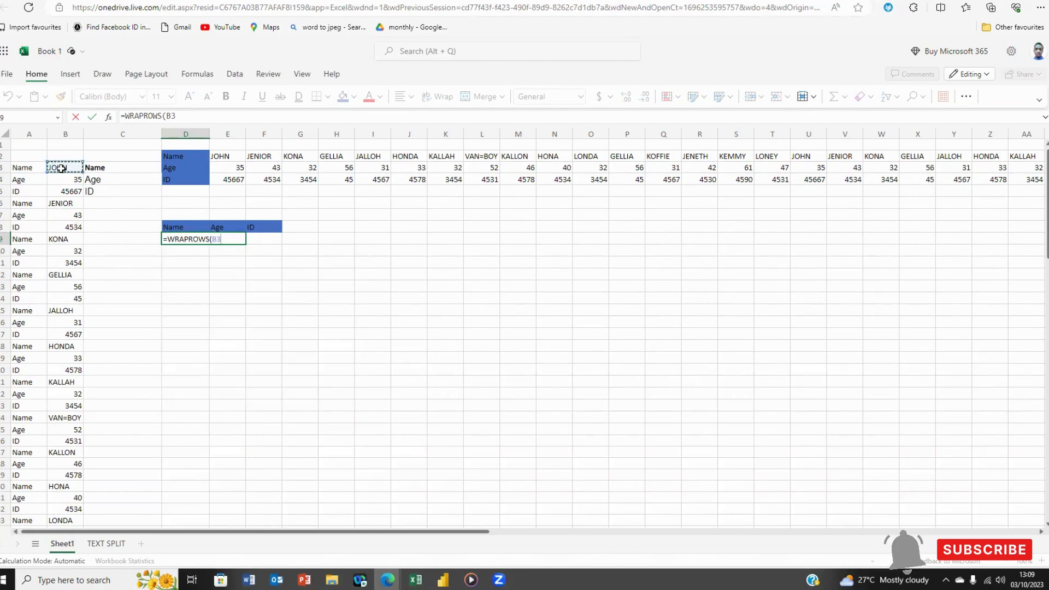
key("ctrl+shift+Down")
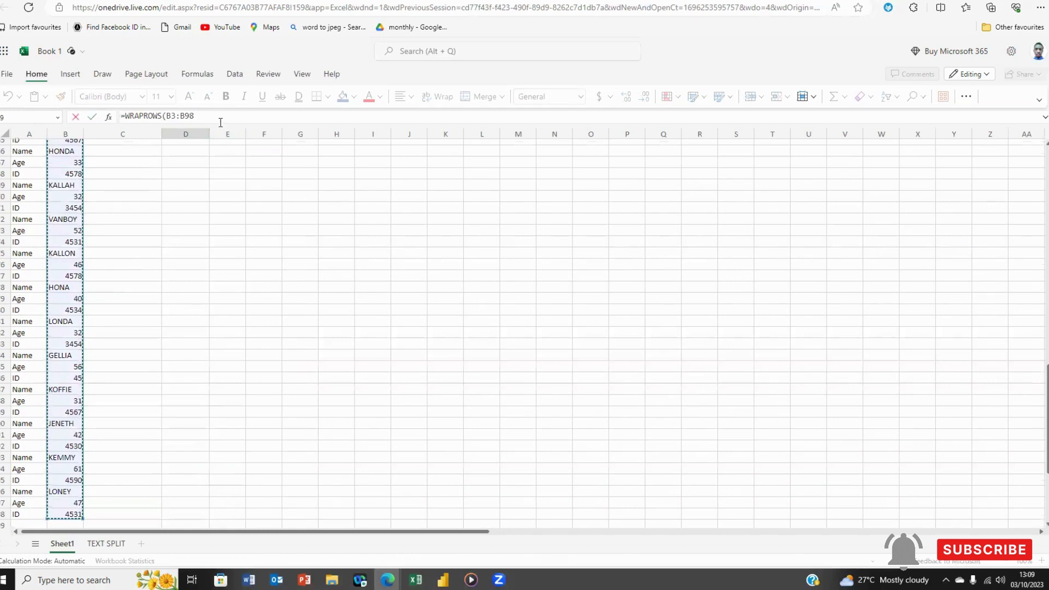
left_click(221, 121)
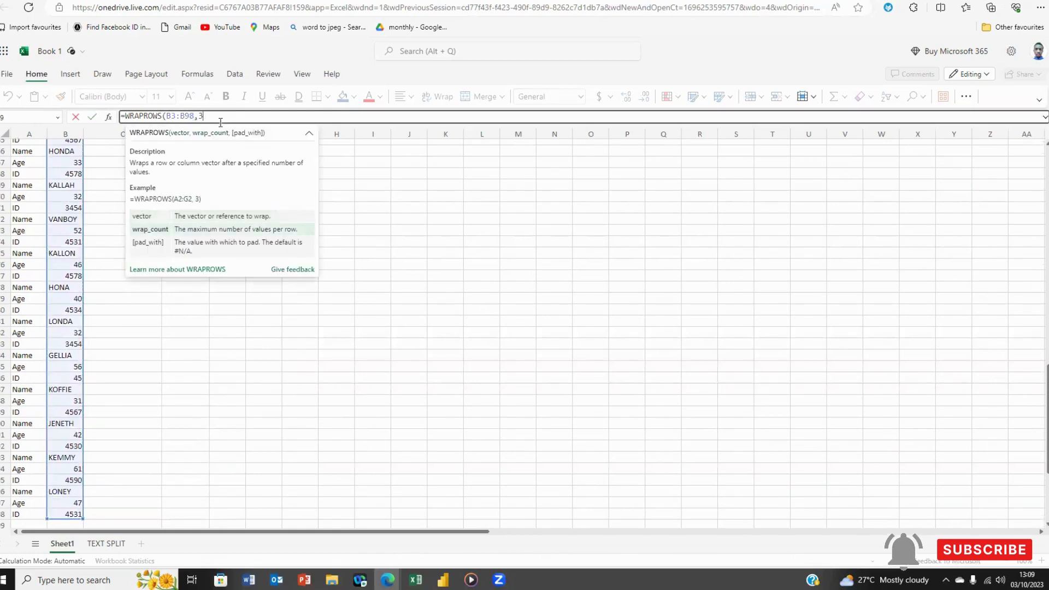
scroll(74, 192, "up", 20)
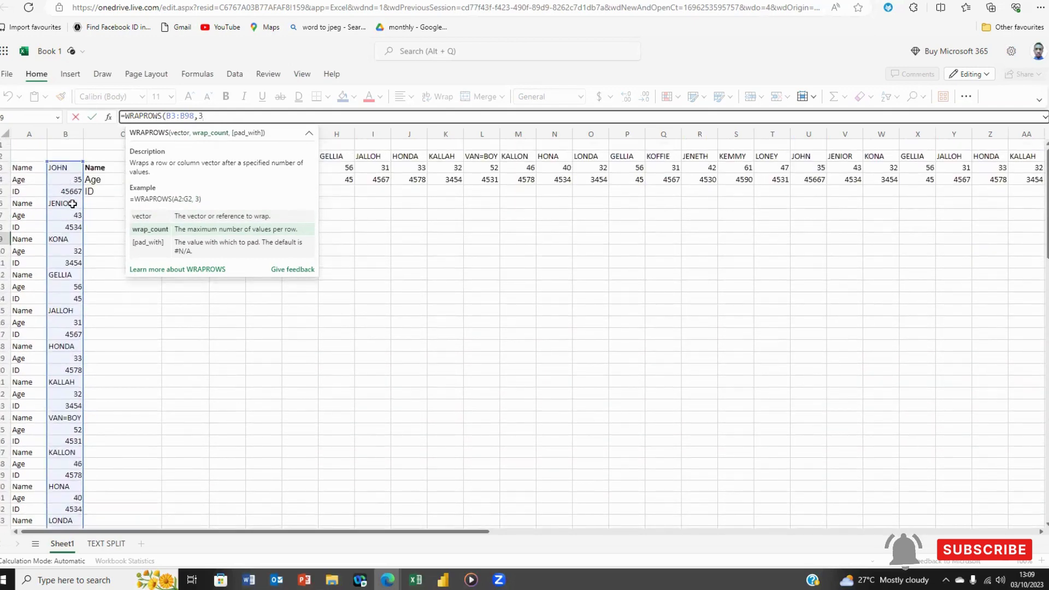
type(")")
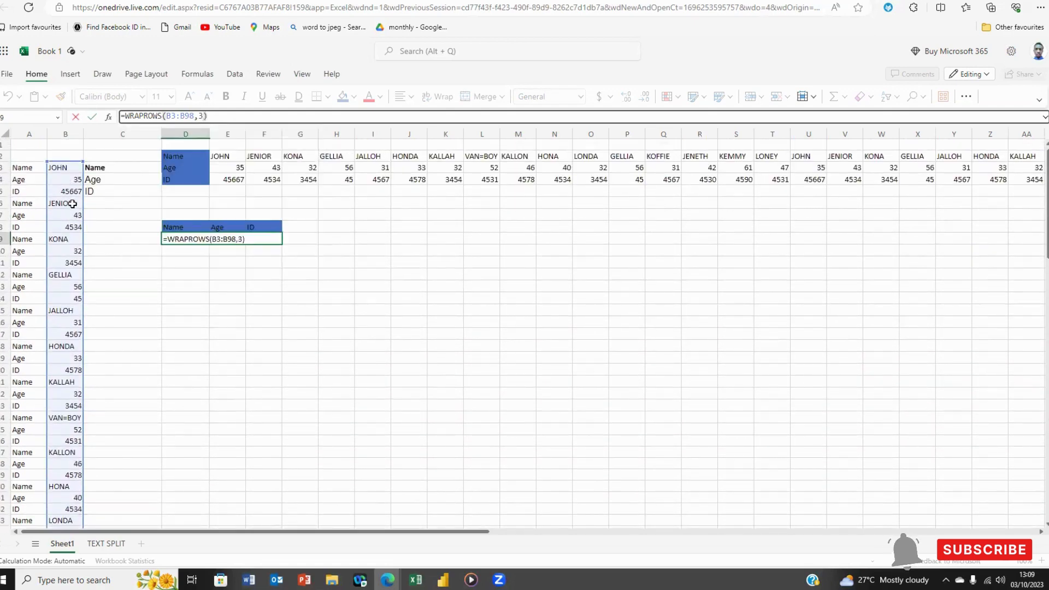
key("Return")
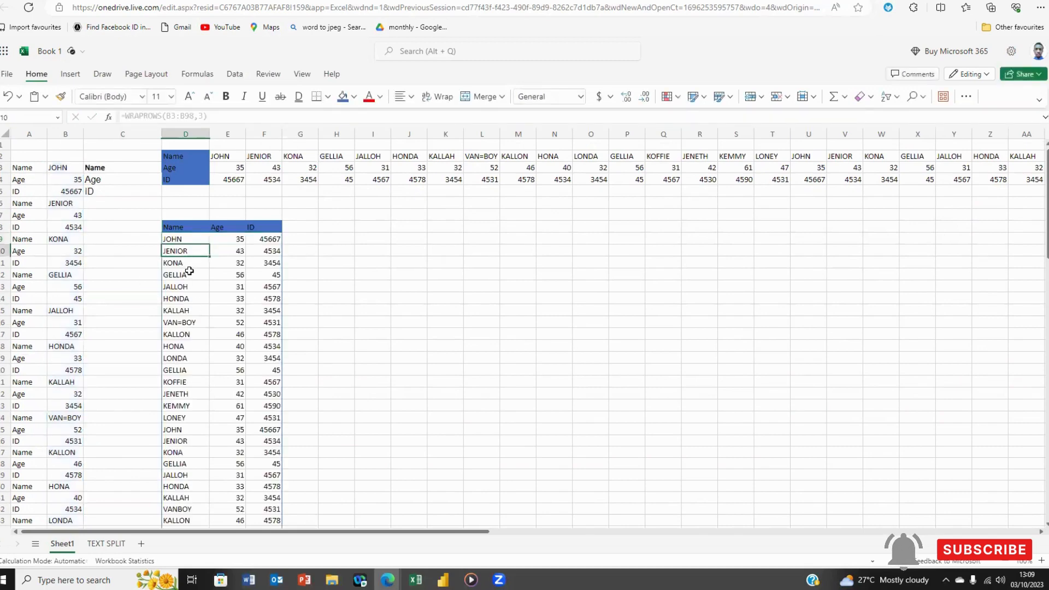
Look through the full list of records produced by WRAPROWS in columns D to F
scroll(208, 312, "down", 10)
scroll(208, 312, "up", 10)
scroll(218, 306, "down", 3)
scroll(216, 300, "up", 3)
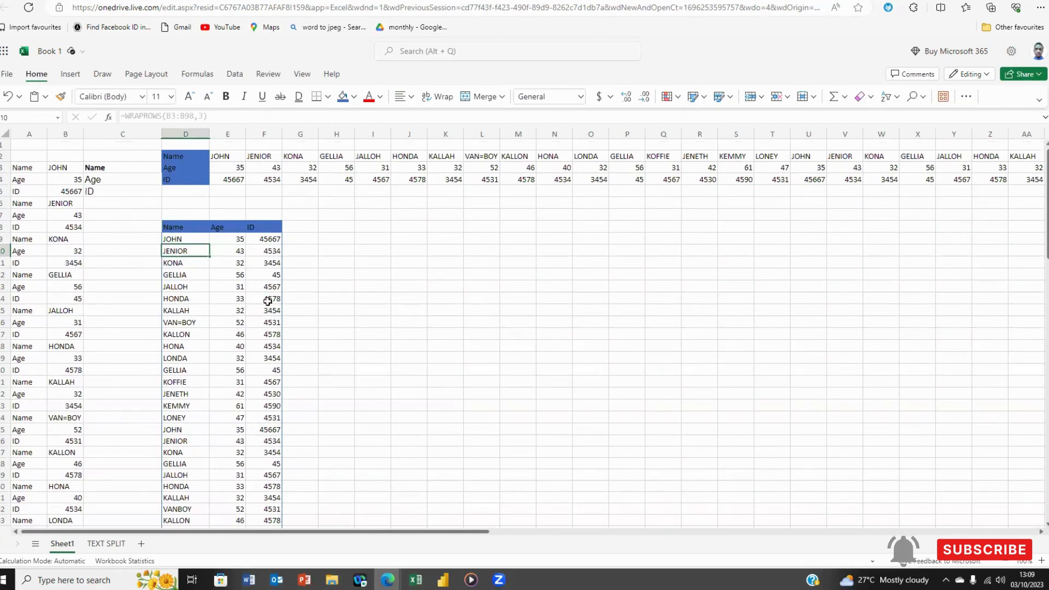